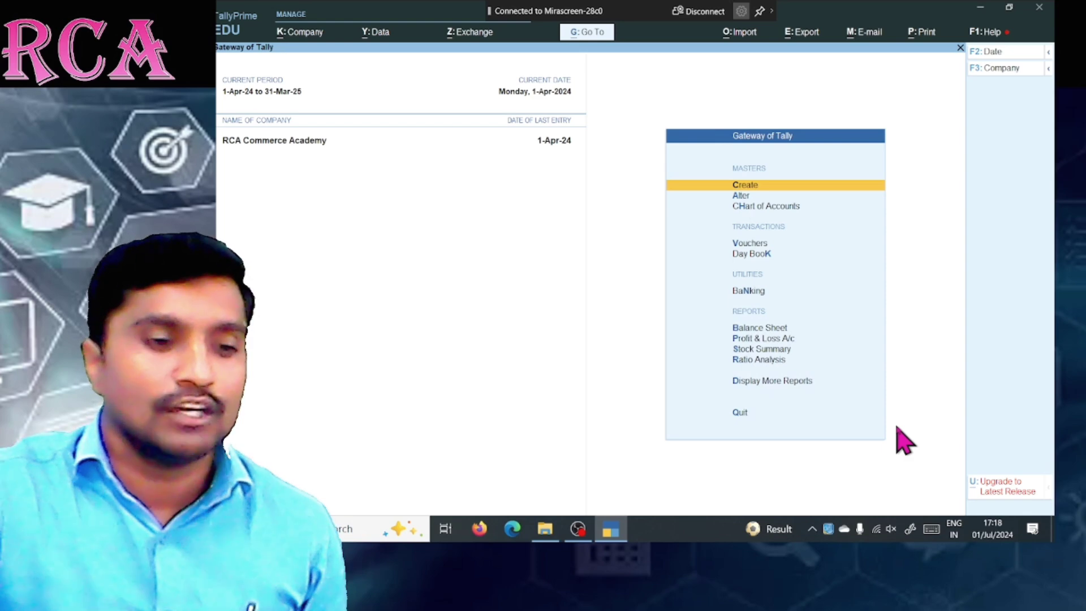
Step: Set Maintain Inventory to No in the company features, save, and view the list of masters available for creation
key(F11)
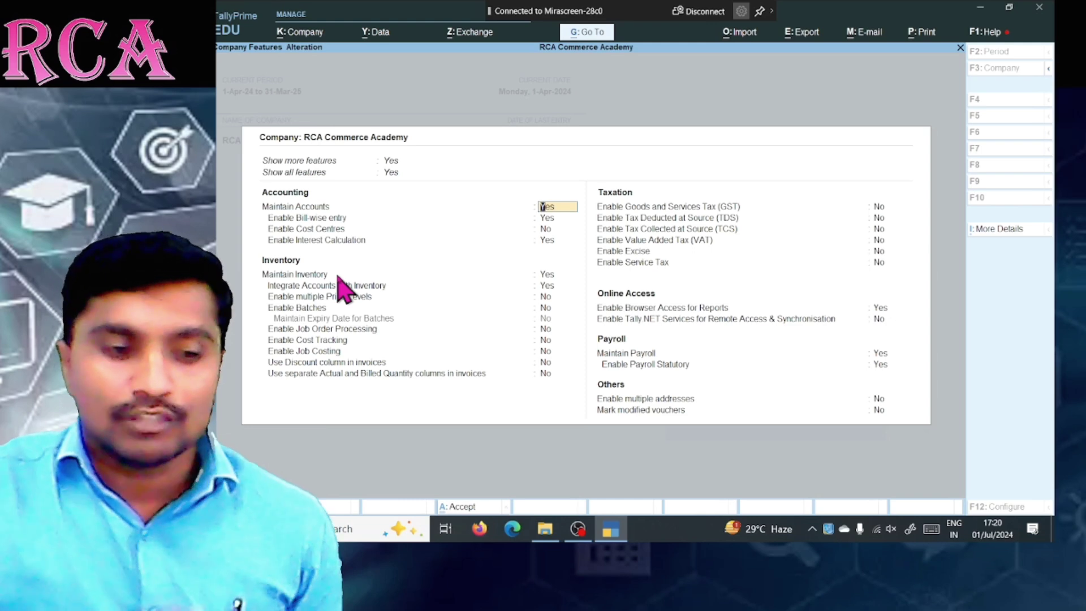
key(Return)
key(Return)
key(Return)
key(Return)
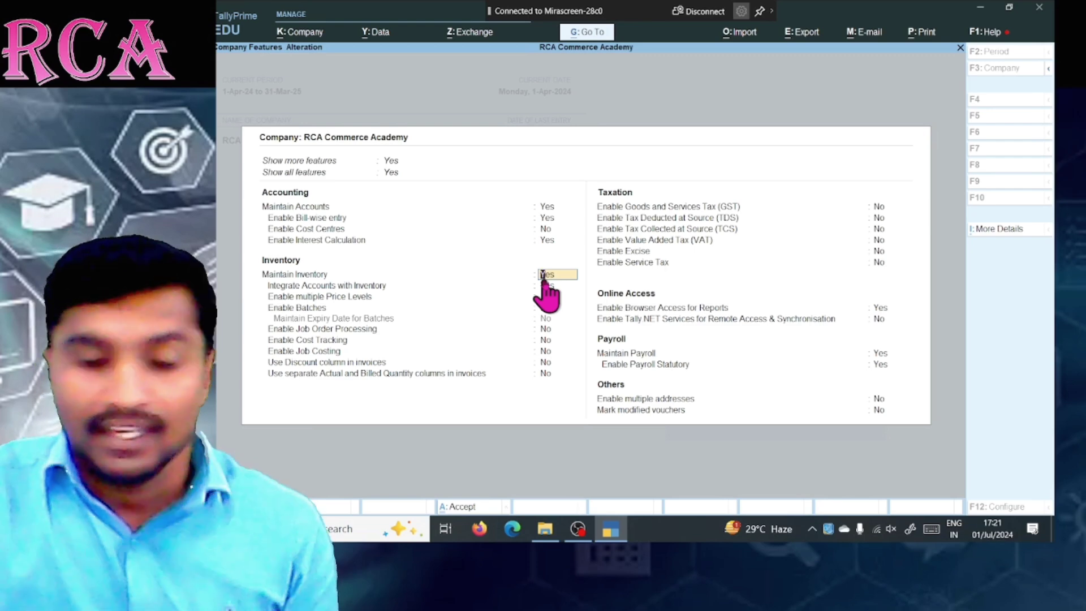
key(n)
key(Return)
key(Return)
key(Return)
key(Return)
key(Return)
key(Return)
key(Return)
key(Return)
key(Return)
key(Return)
key(Return)
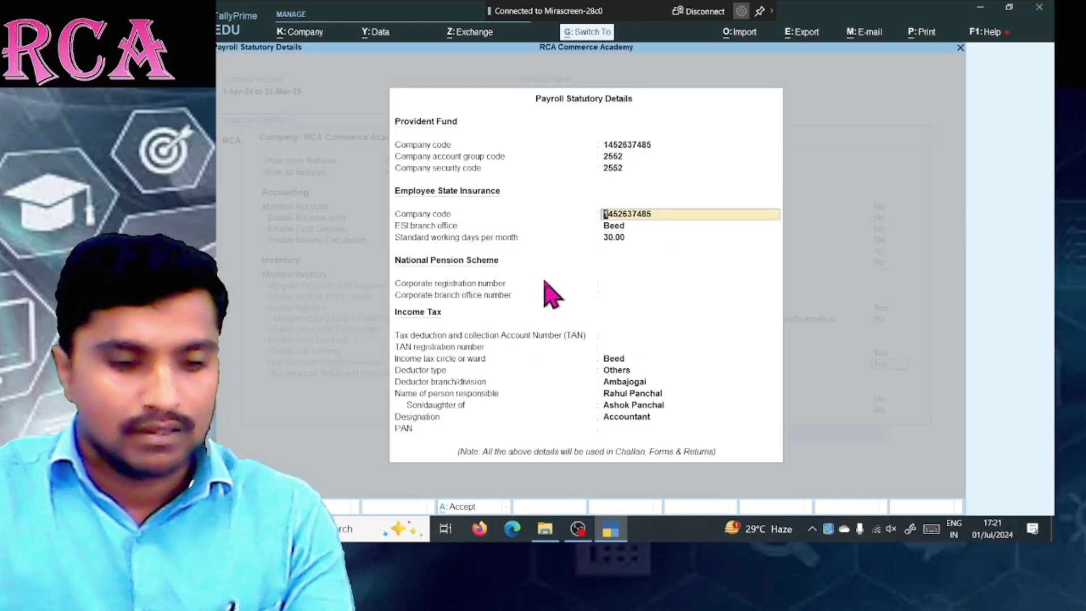
key(ctrl+a)
key(ctrl+a)
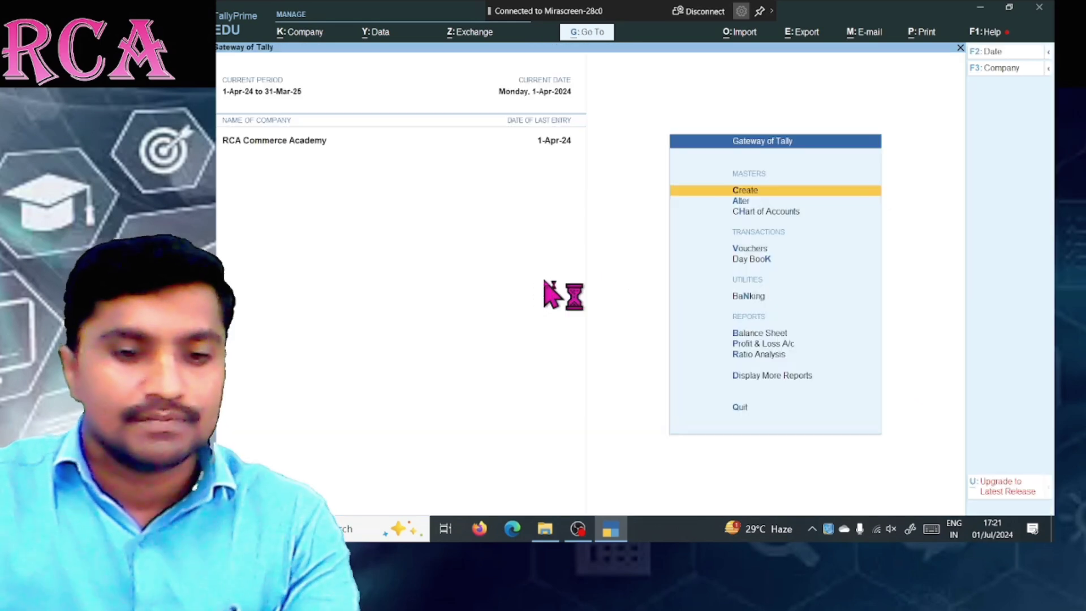
key(Return)
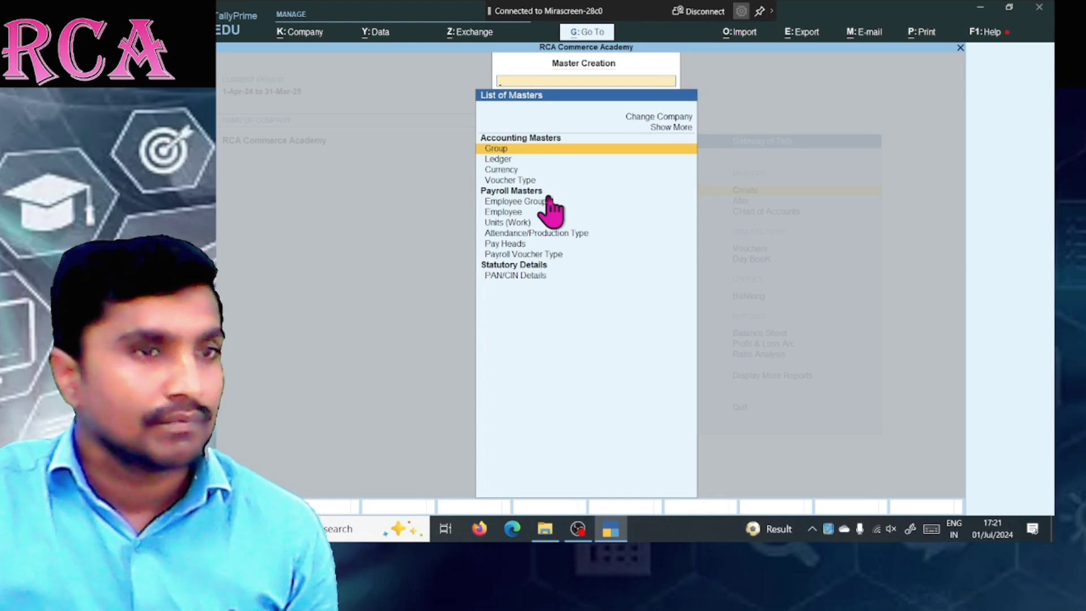
key(Escape)
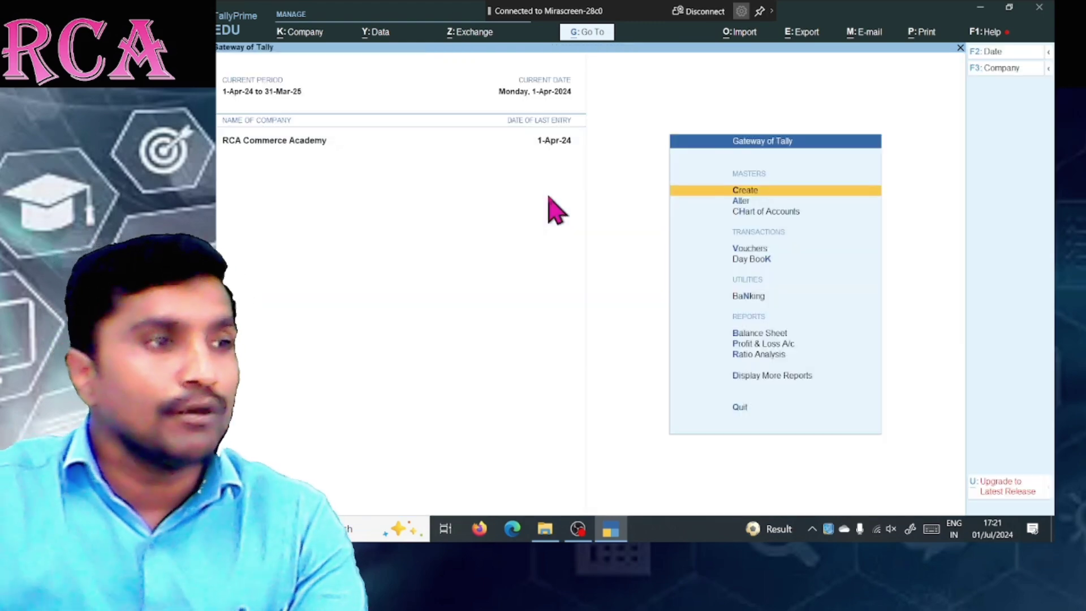
Step: Set Maintain Inventory and Integrate Accounts with Inventory to Yes in the company features
key(F11)
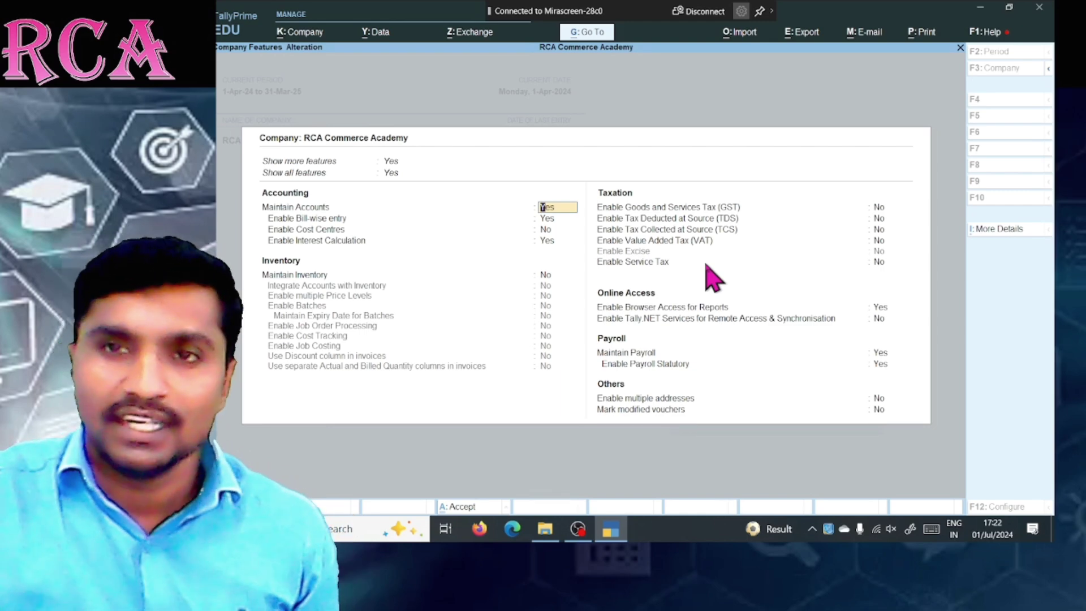
key(Return)
key(Return)
key(Return)
key(Return)
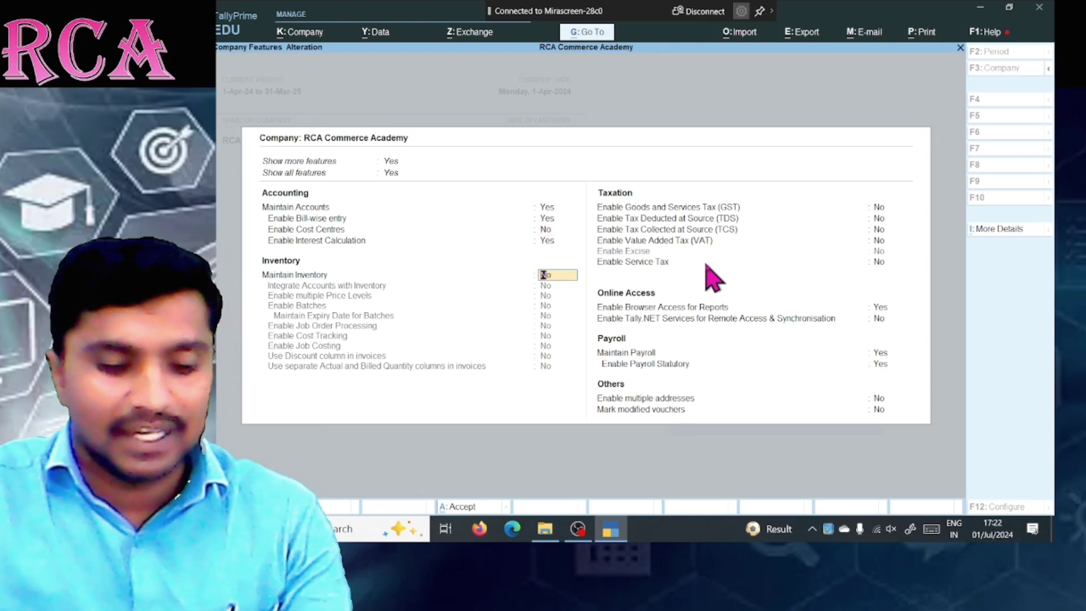
key(y)
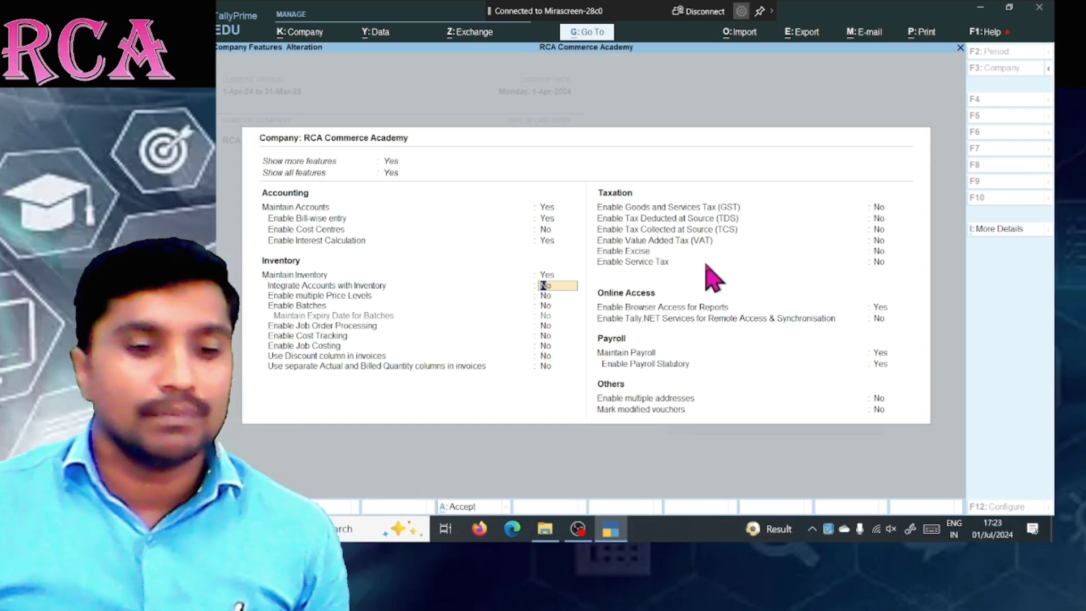
key(y)
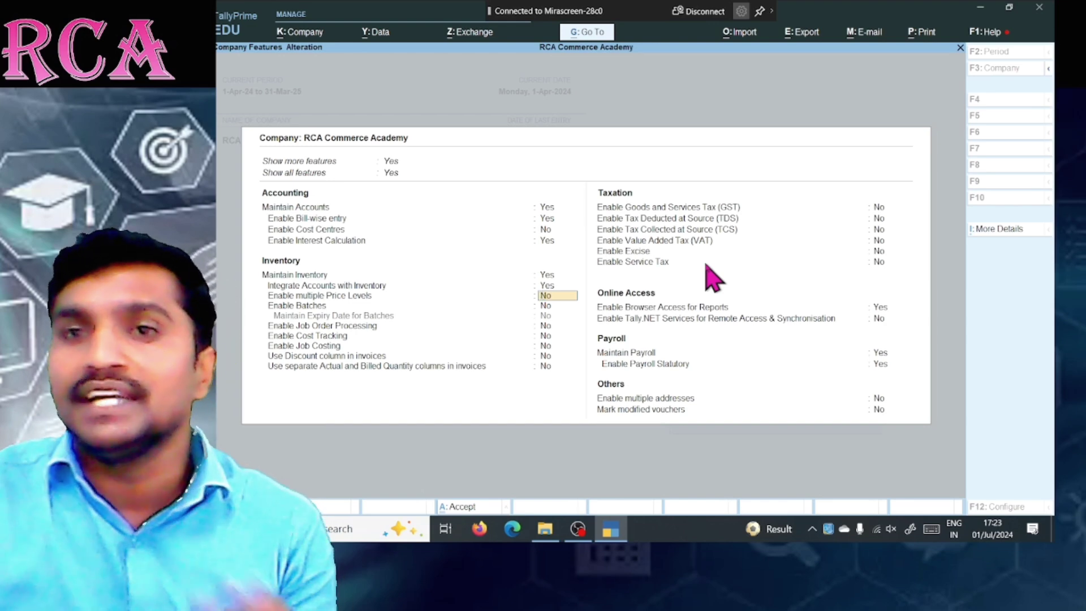
Step: Keep the remaining company features and payroll statutory details as they are and save the feature settings
key(Return)
key(Return)
key(Return)
key(Return)
key(Return)
key(Return)
key(Return)
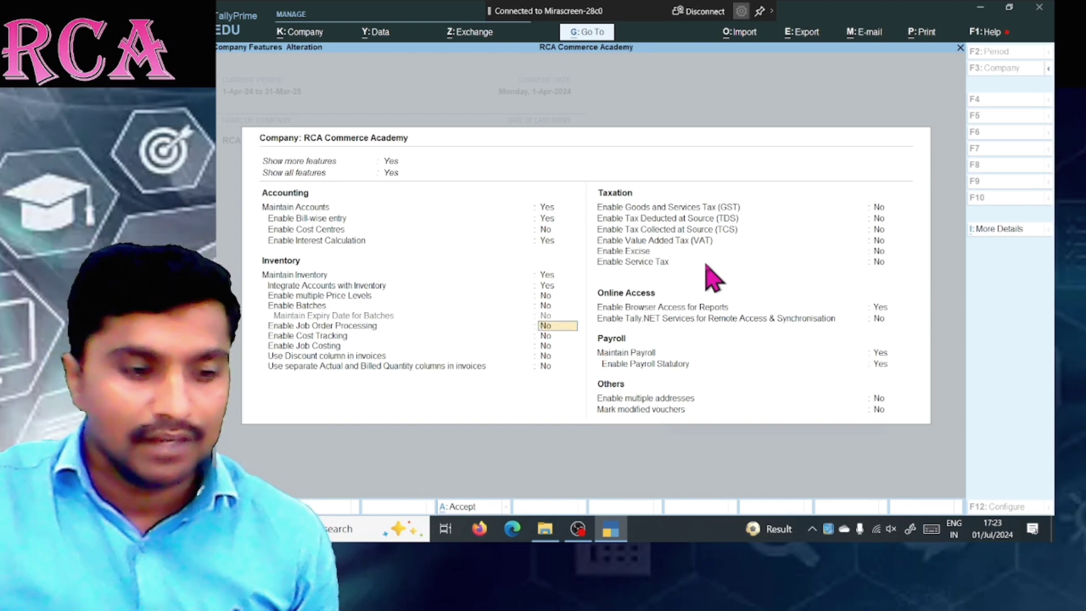
key(Return)
key(Return)
key(Return)
key(Return)
key(Return)
key(Return)
key(Return)
key(Return)
key(Return)
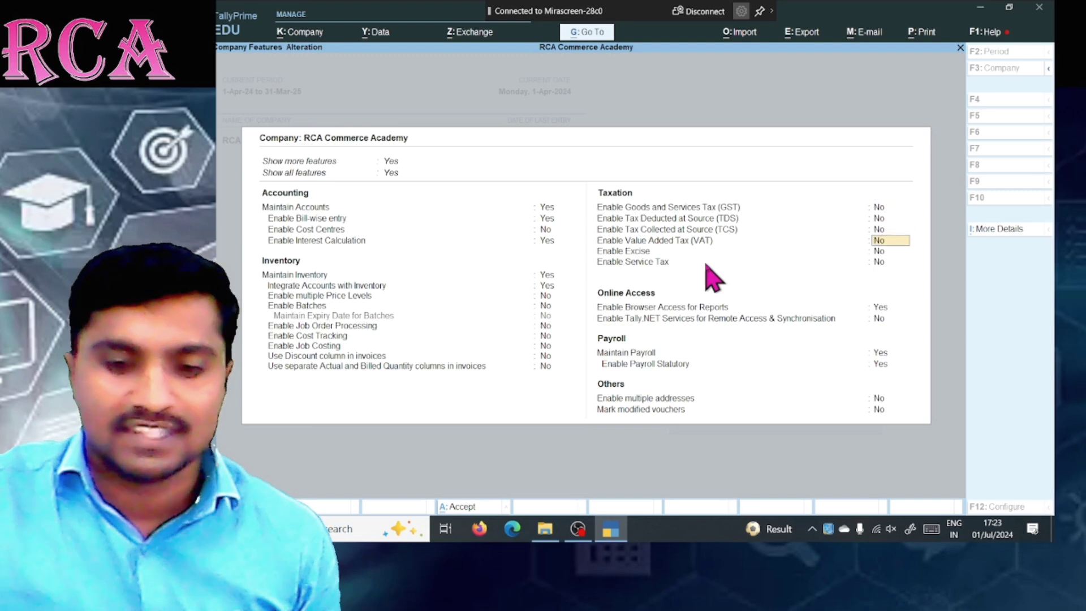
key(Return)
key(Return)
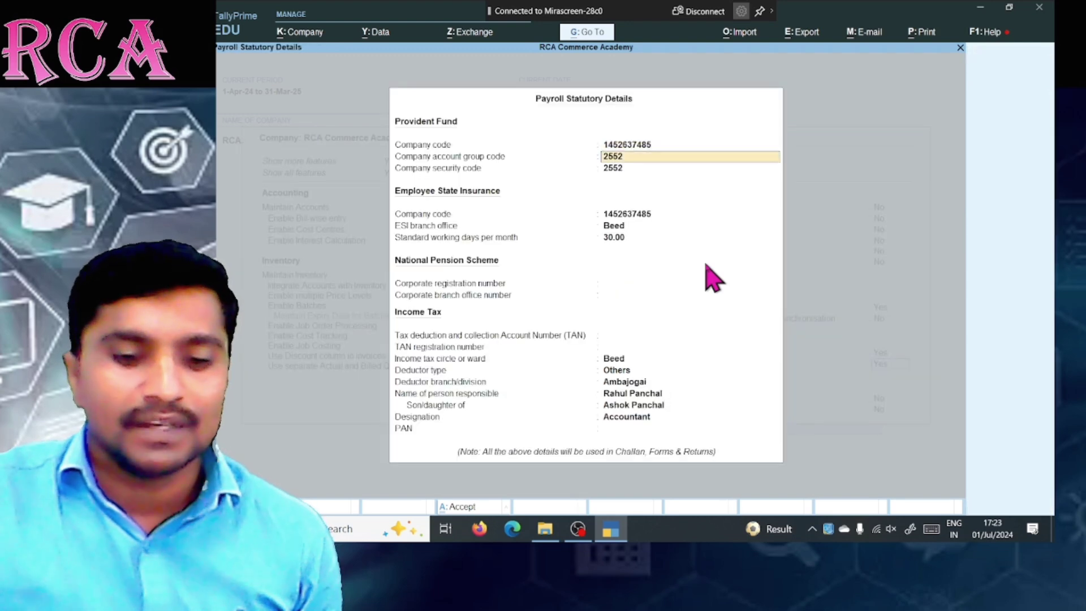
key(Return)
key(ctrl+a)
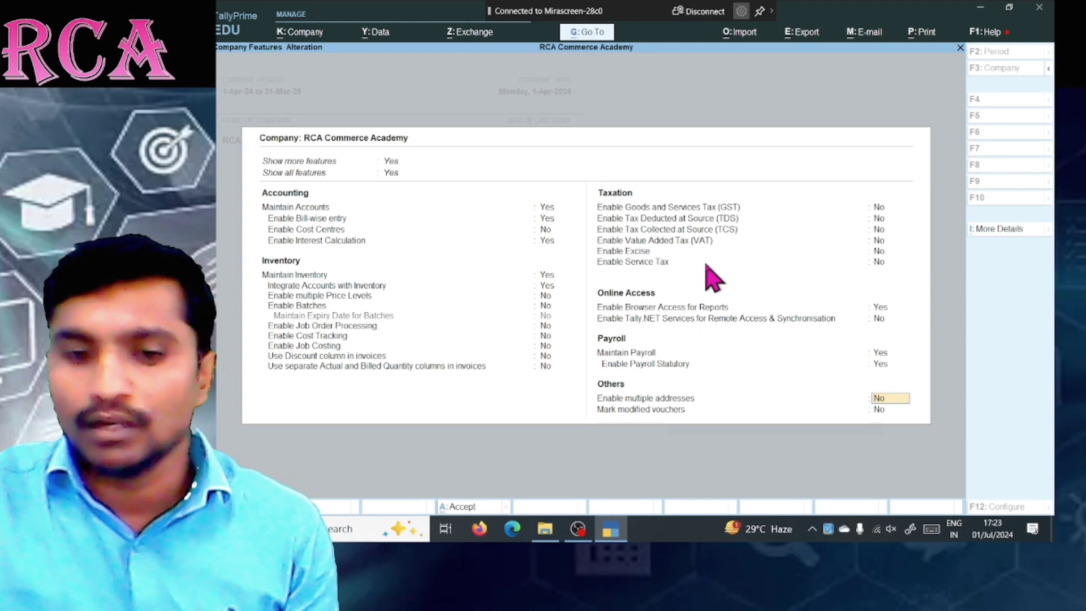
key(Return)
key(Return)
key(Return)
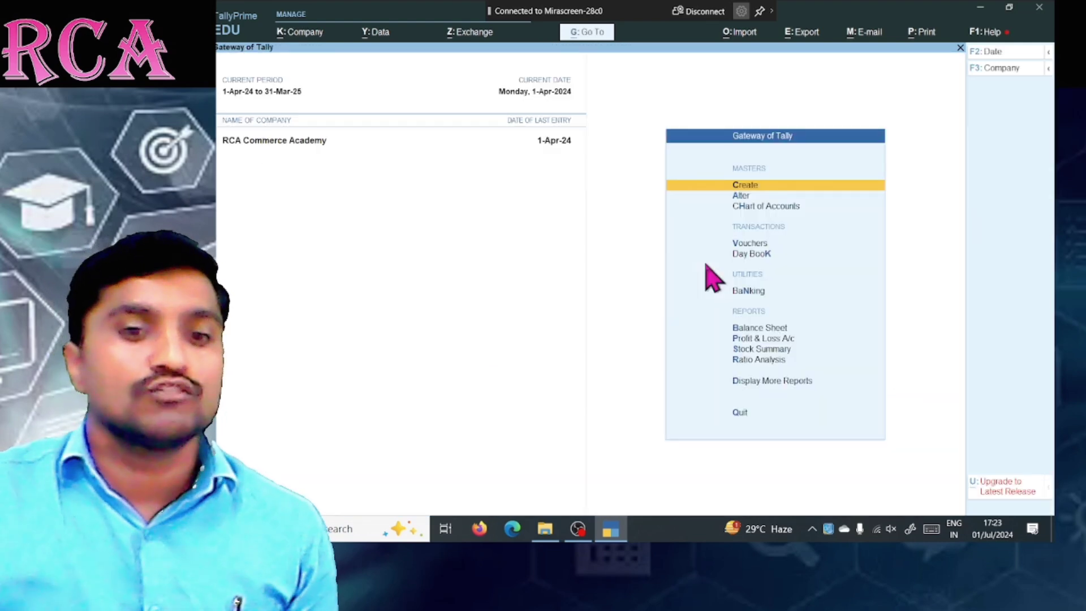
Step: Open the creation form for a new stock group from the inventory masters
key(Return)
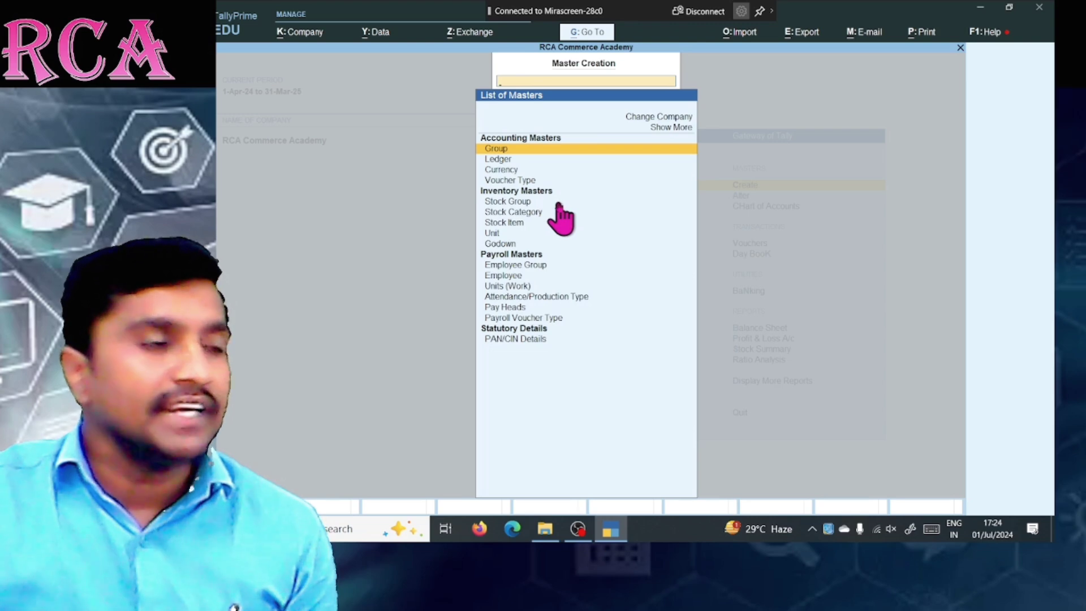
key(Down)
key(Down)
key(Down)
key(Down)
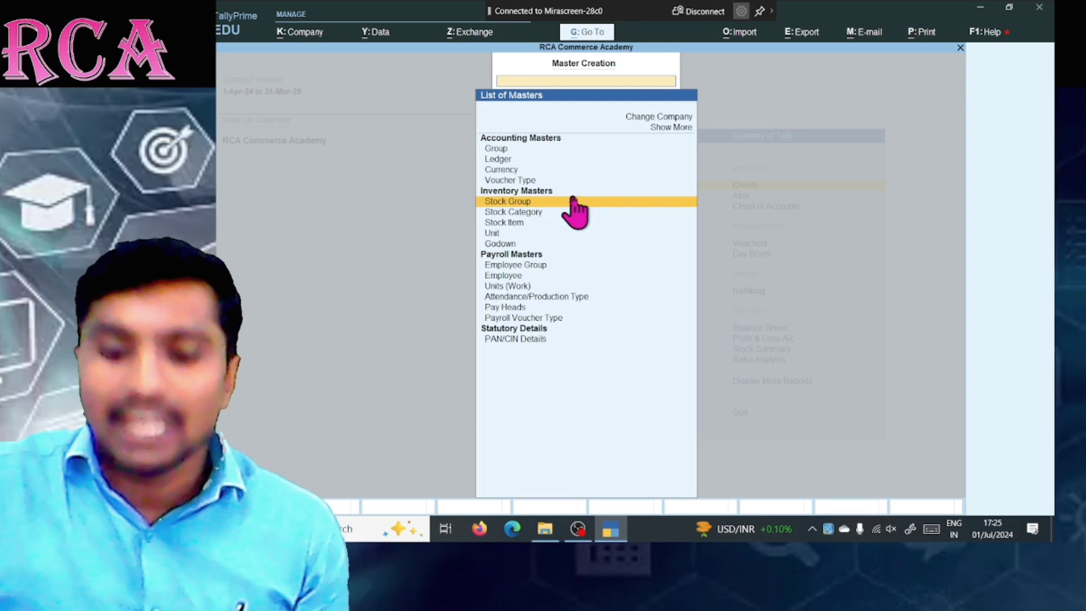
key(Down)
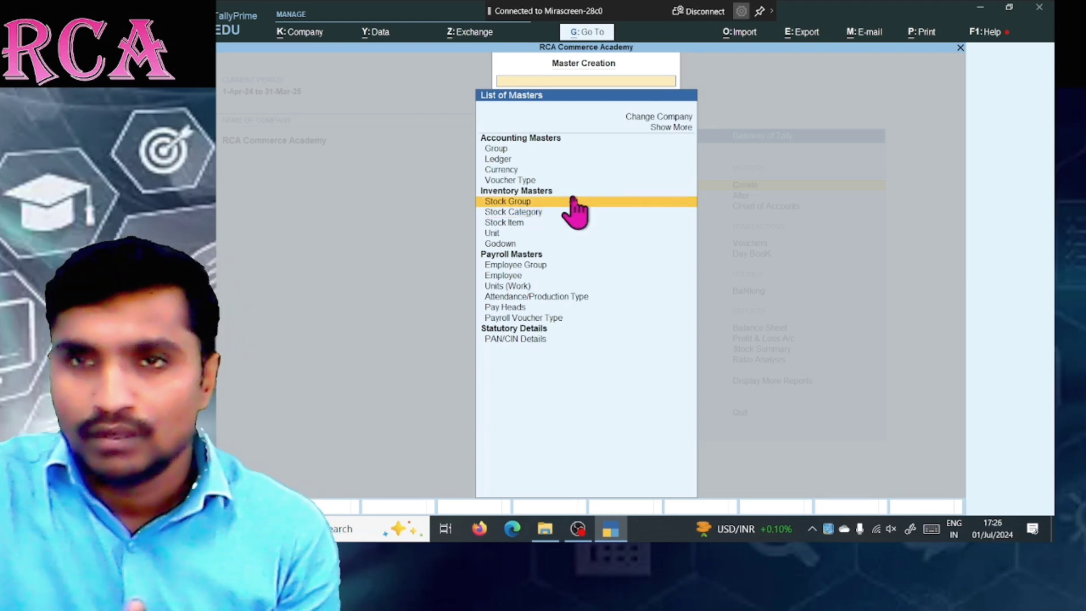
key(Down)
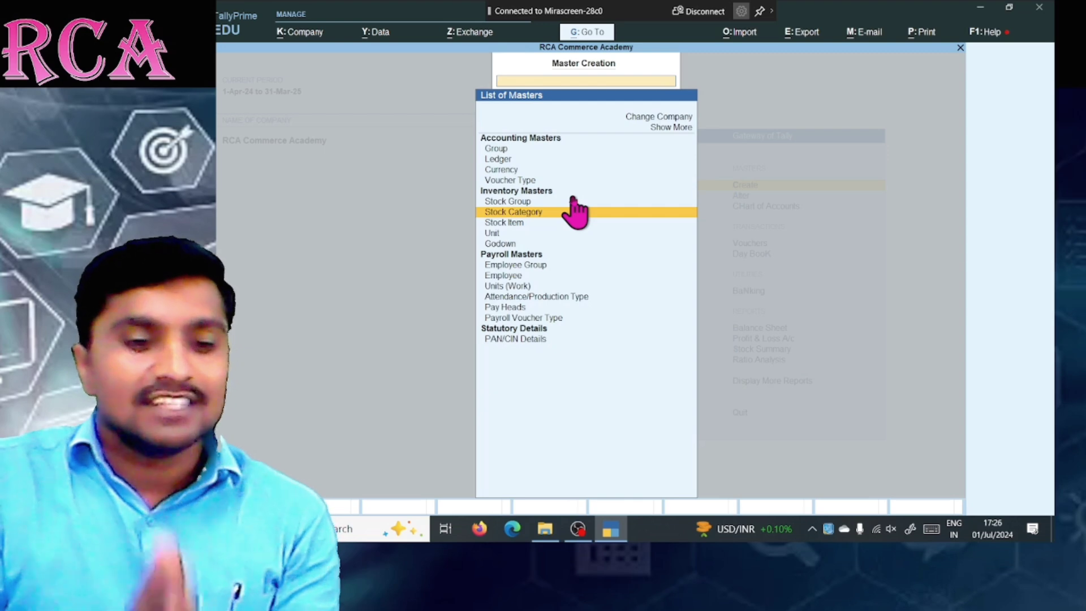
key(Up)
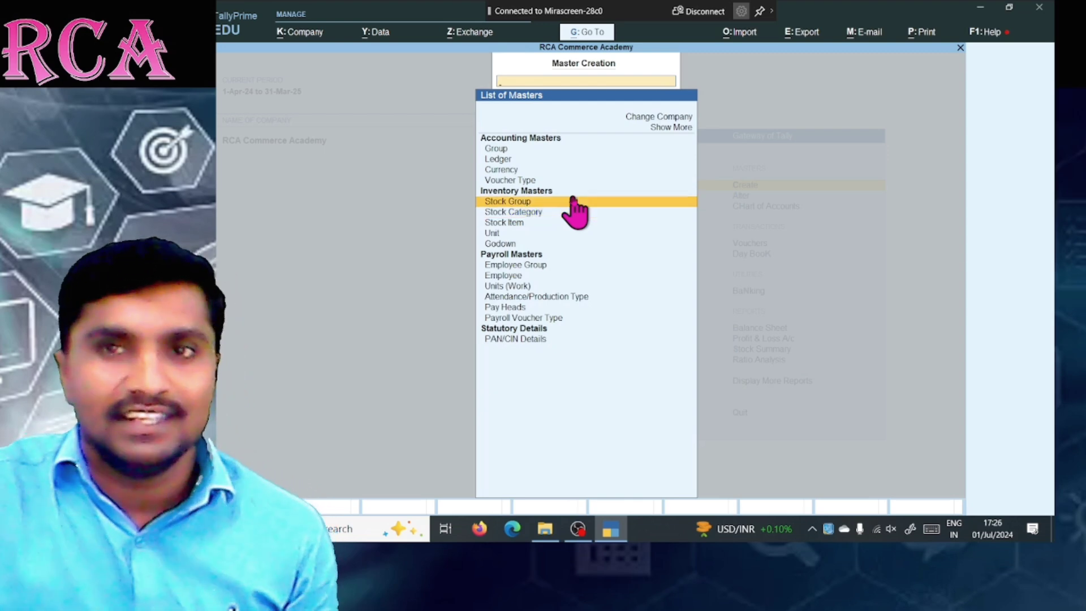
click(573, 202)
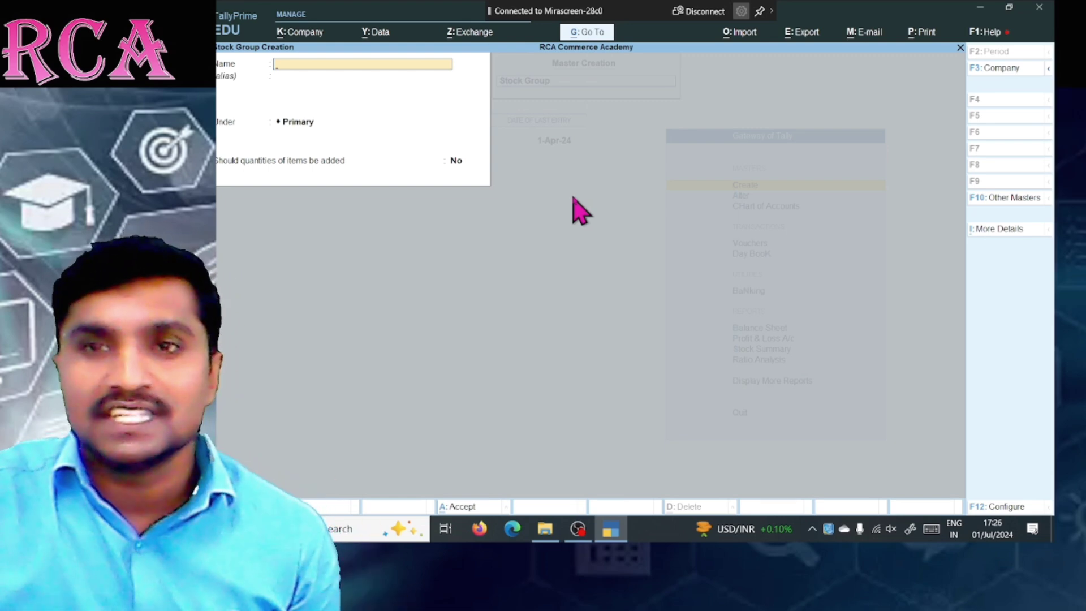
Step: Create the stock group PENS under Primary, with Should quantities of items be added set to Yes
text(Pens)
key(Return)
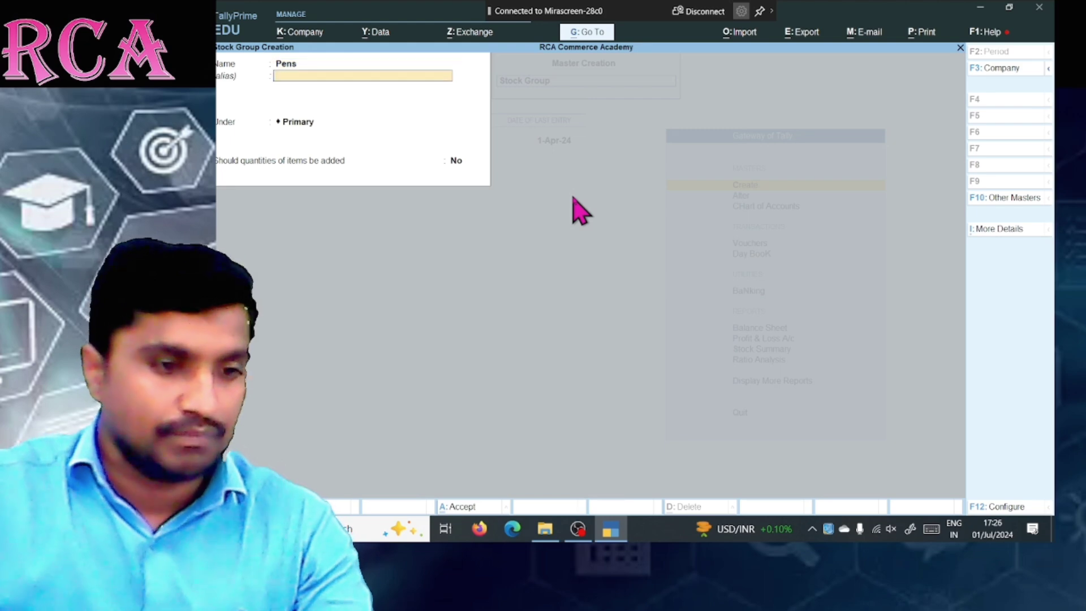
key(BackSpace)
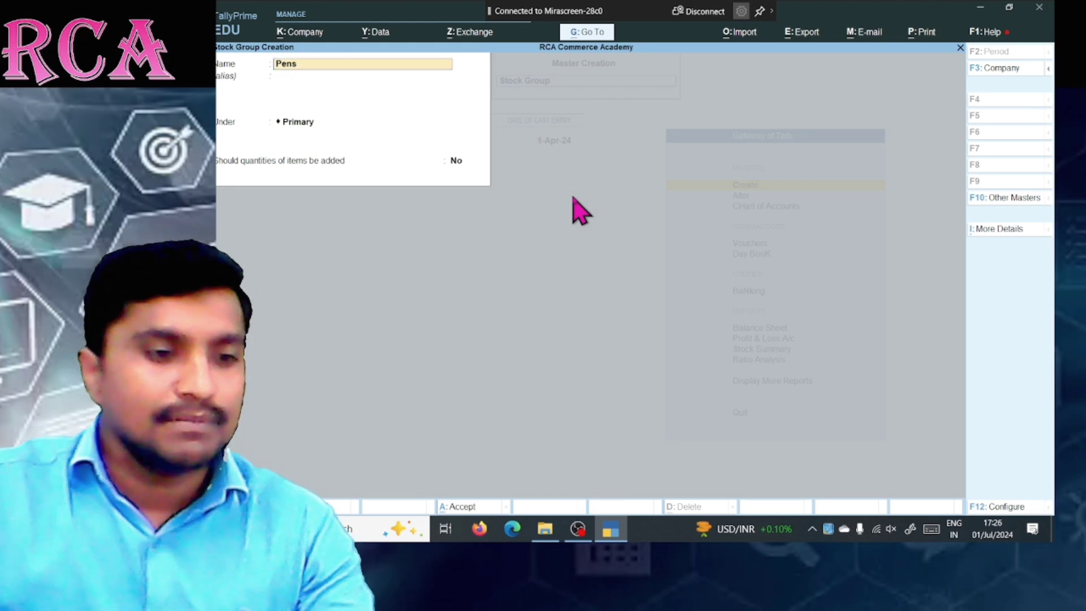
text(PENS)
key(Return)
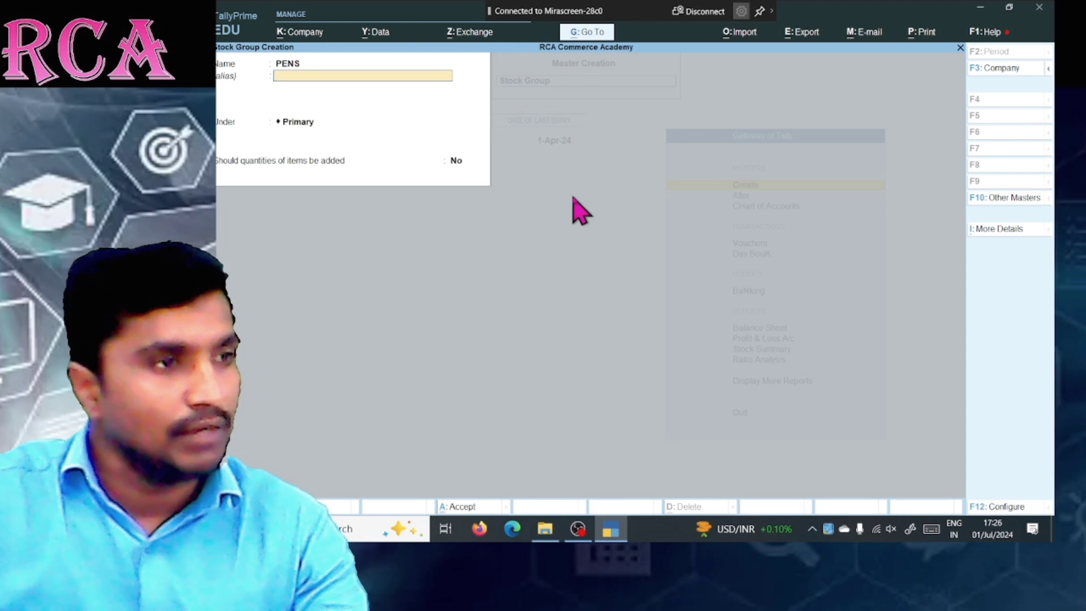
key(Return)
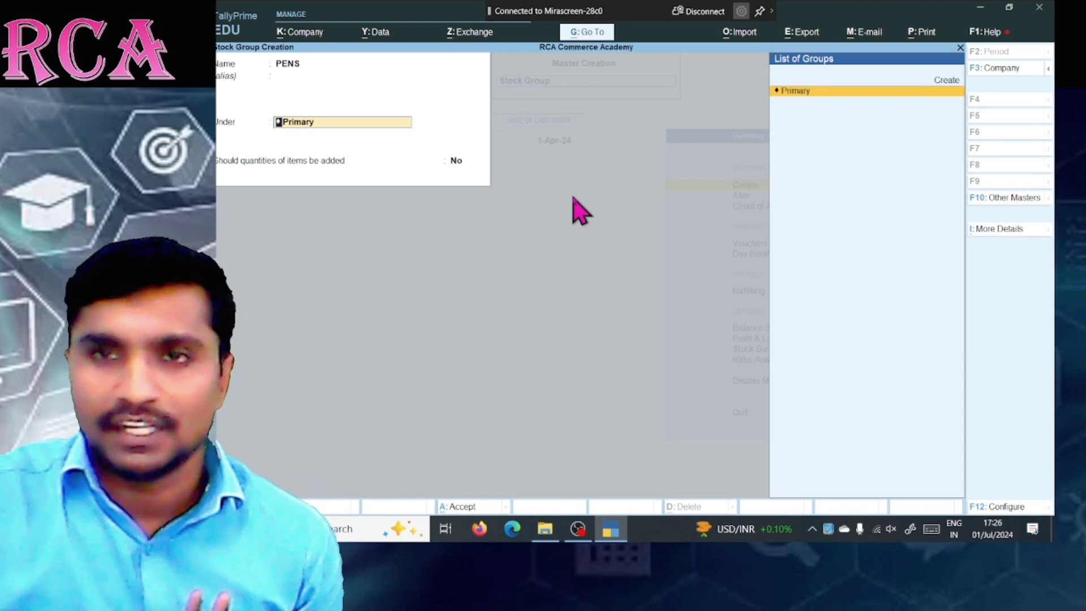
key(Return)
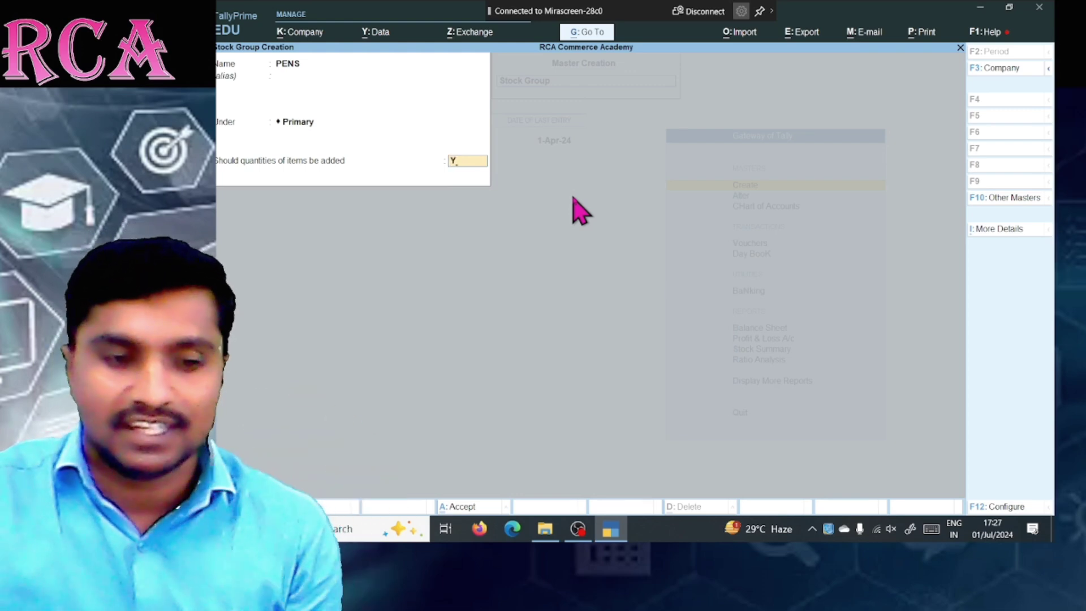
key(Return)
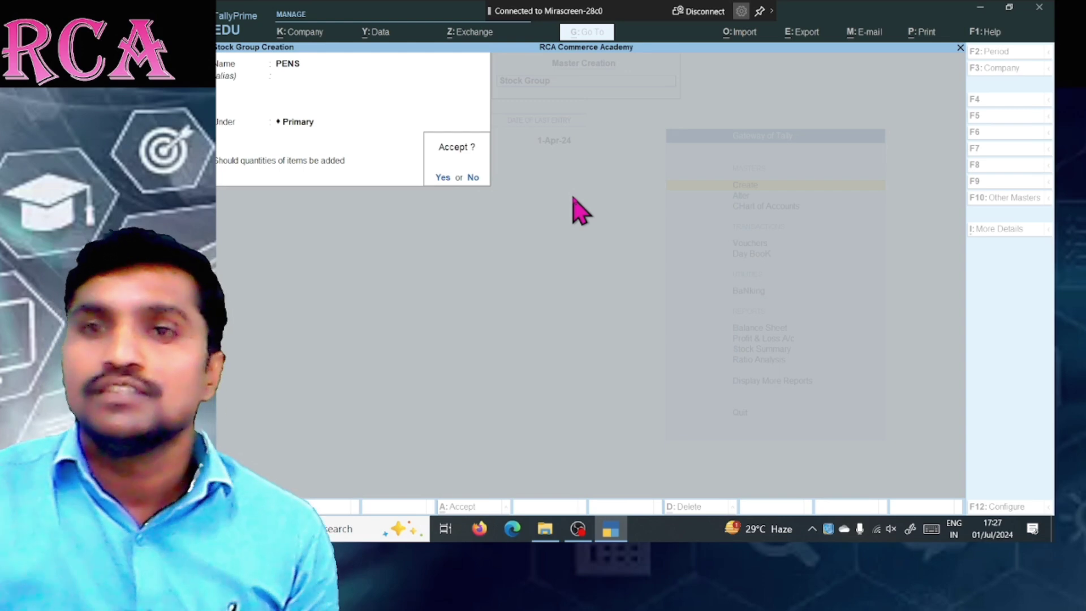
key(Return)
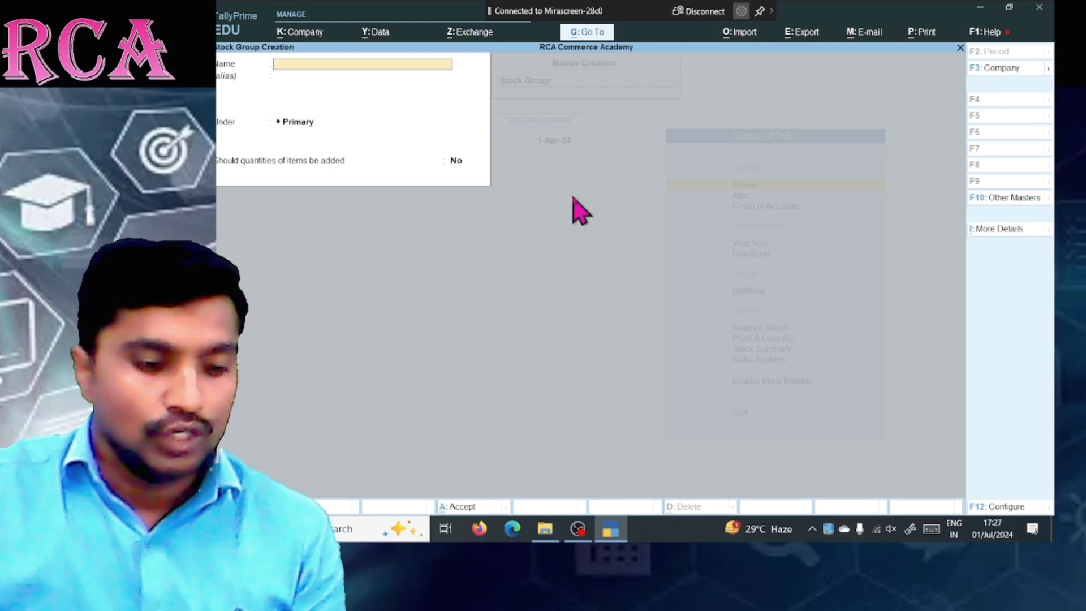
Step: Create the stock group NOTE BOOK under Primary and save it
text(NOTE)
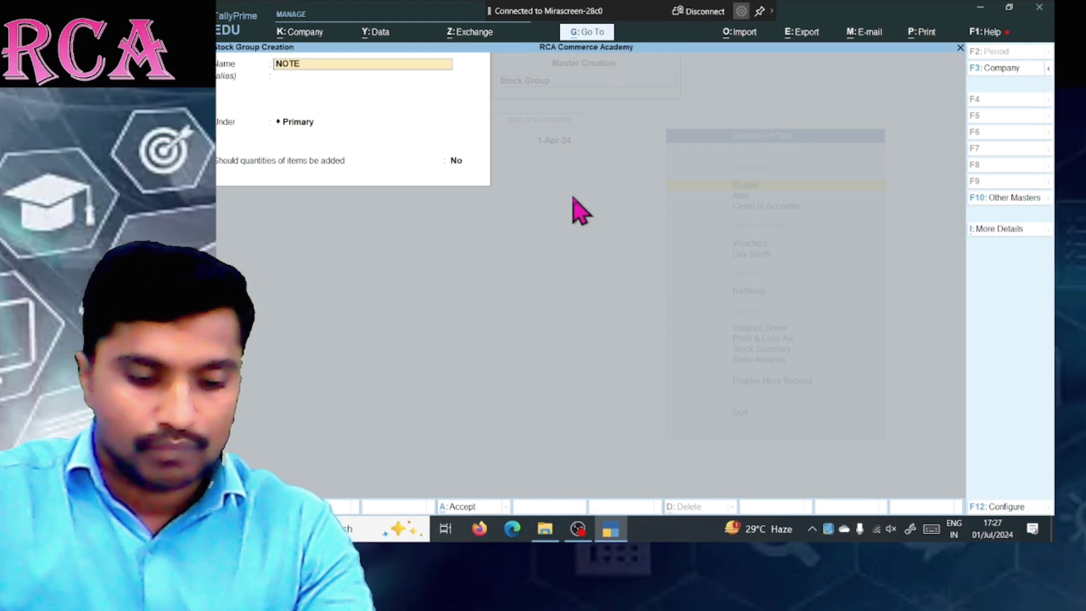
text( BOOK)
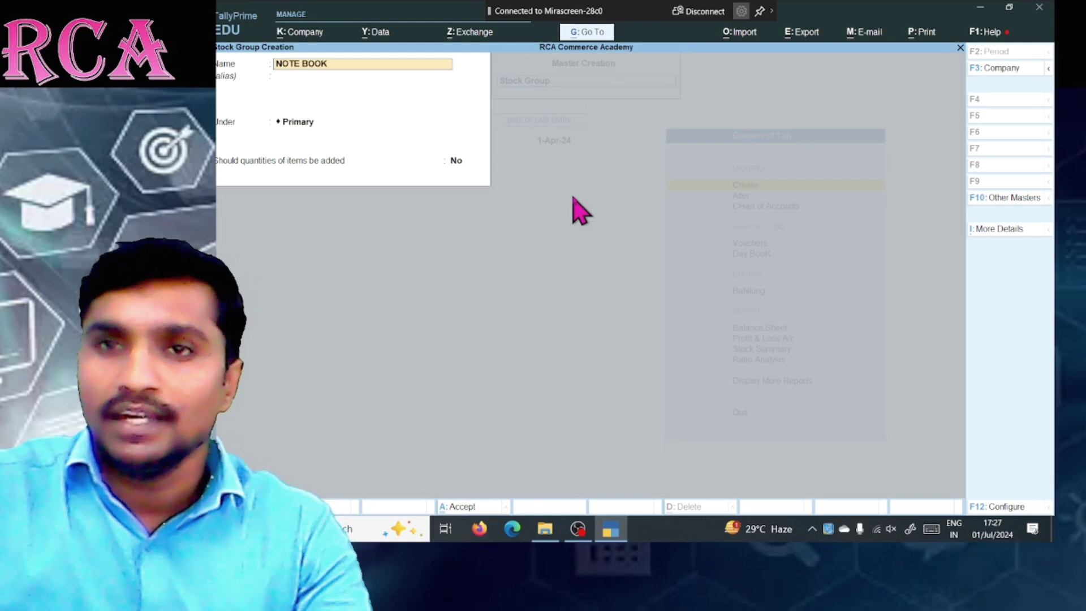
key(Return)
key(Return)
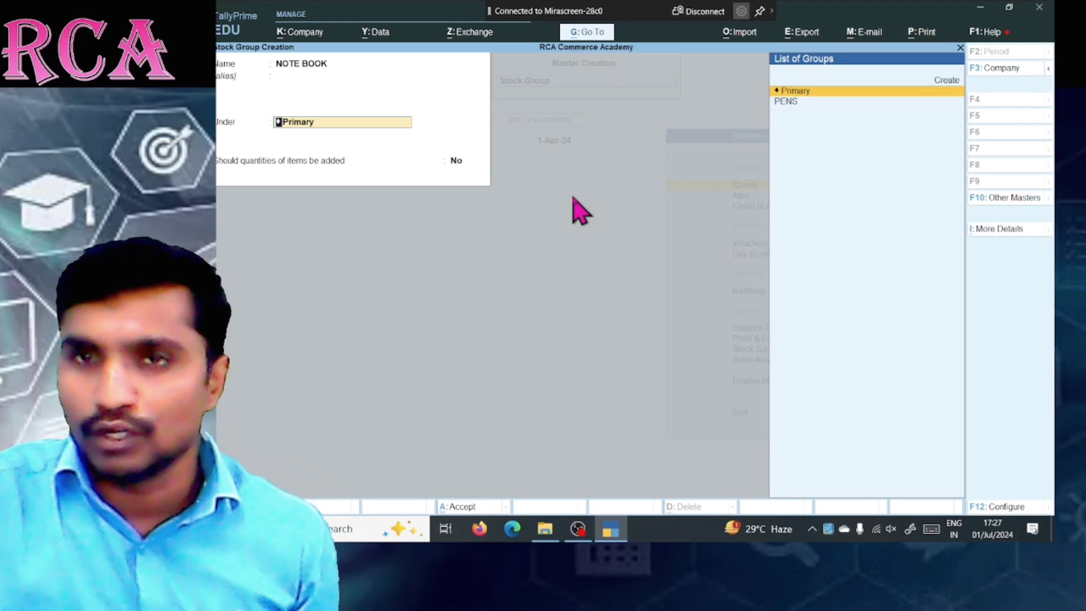
key(Return)
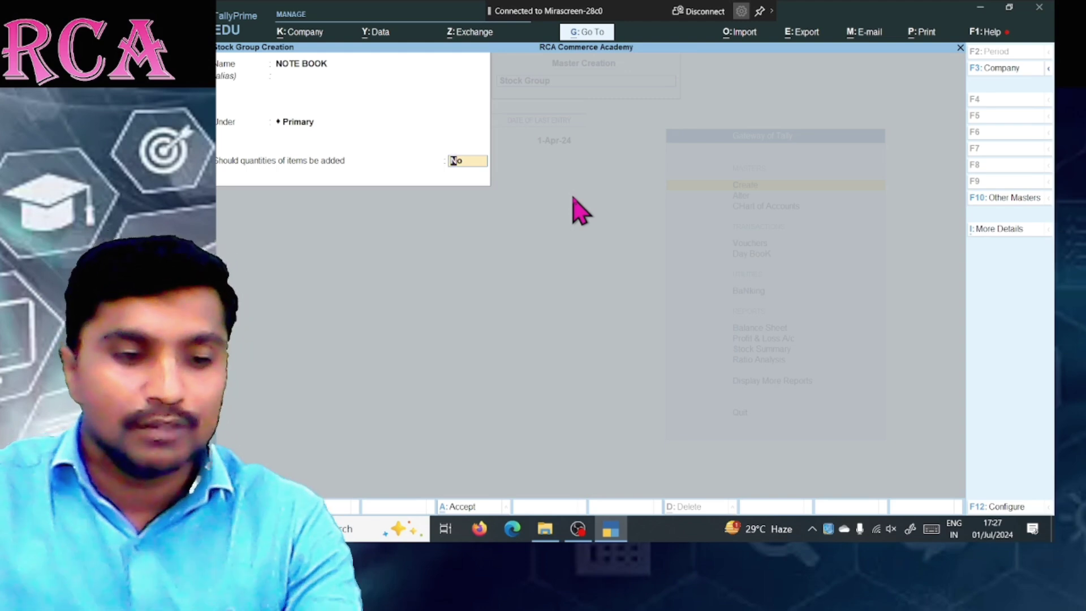
key(Return)
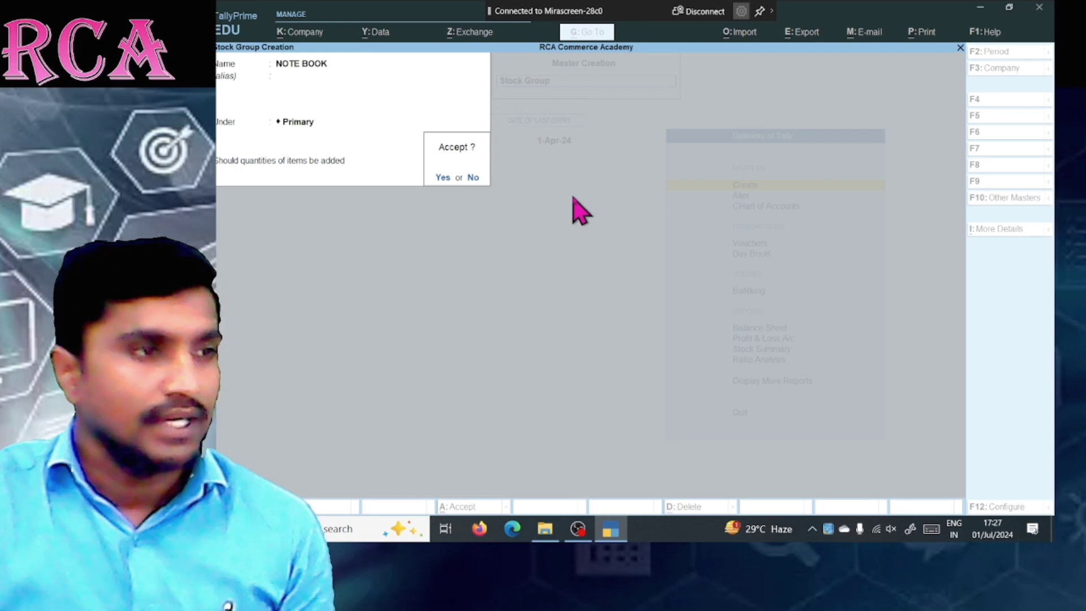
key(y)
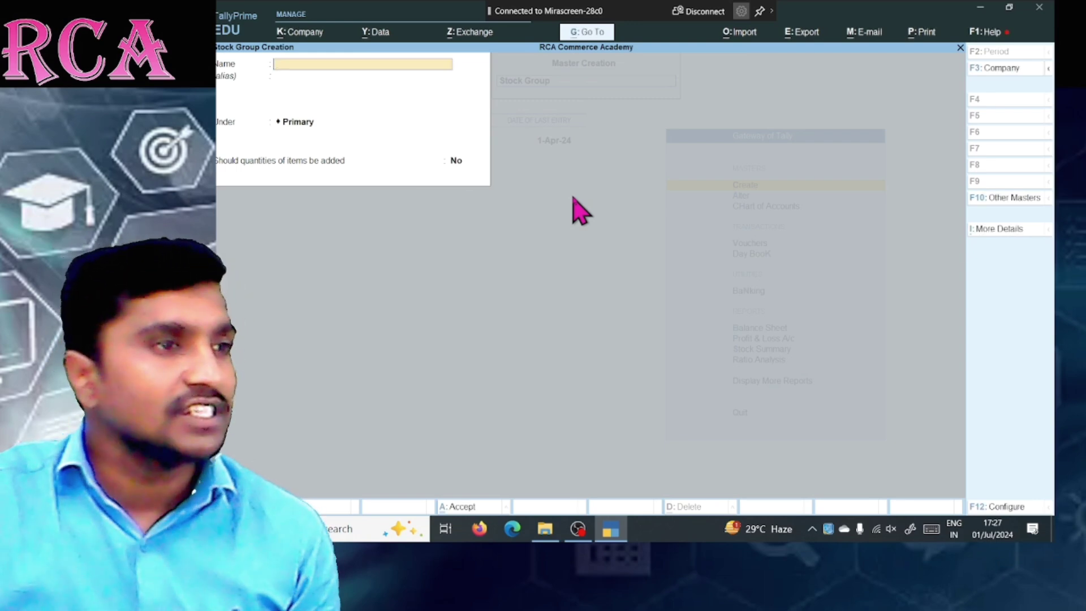
Step: Create the stock group BOOKS under Primary with Should quantities of items be added set to Yes, and leave stock group creation
text(BOOKS)
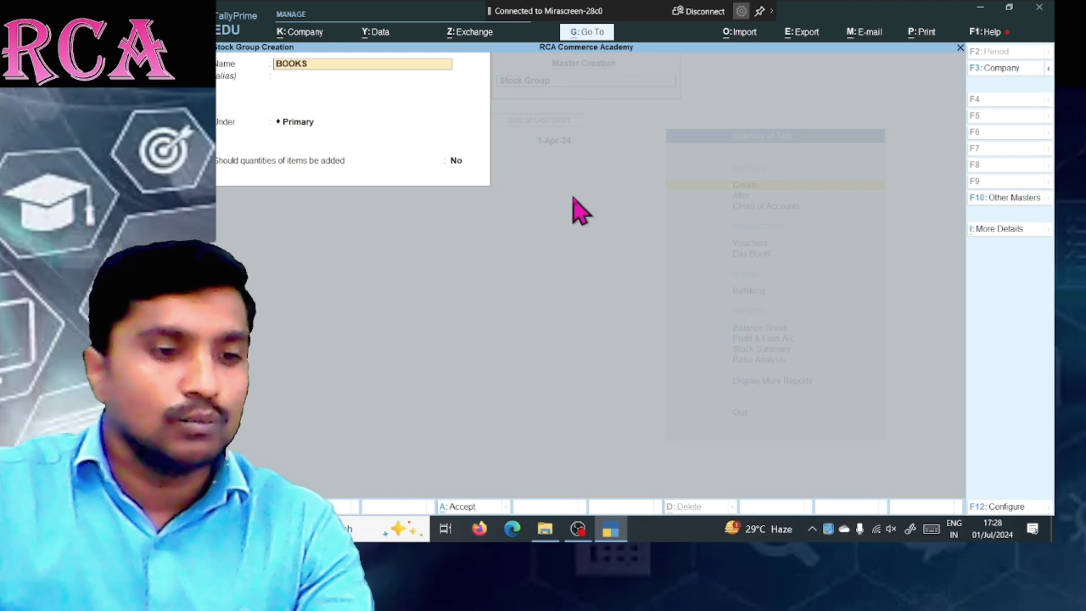
key(Return)
key(Return)
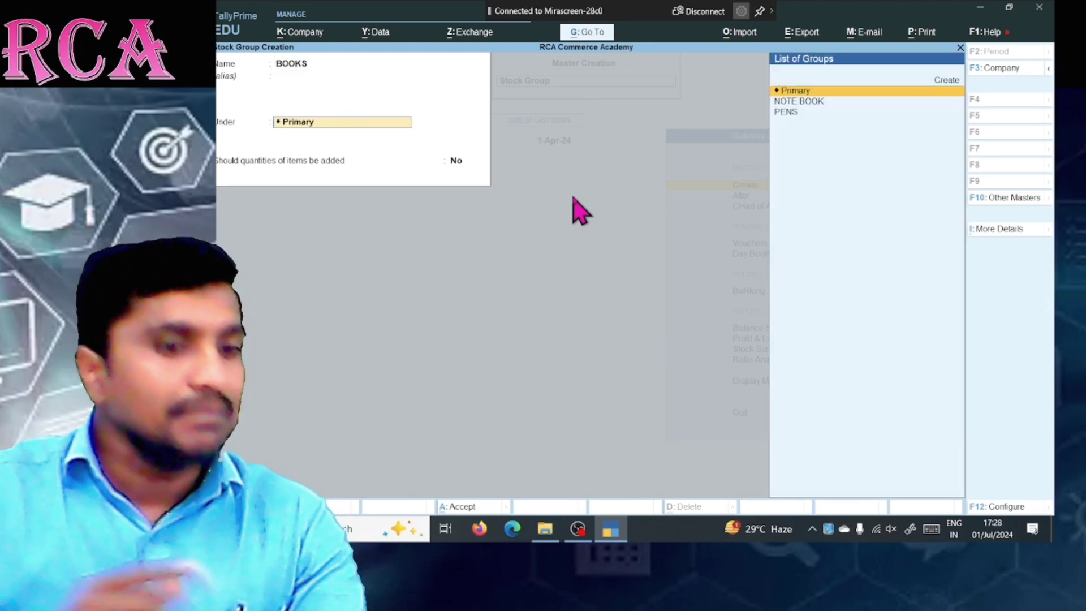
key(Return)
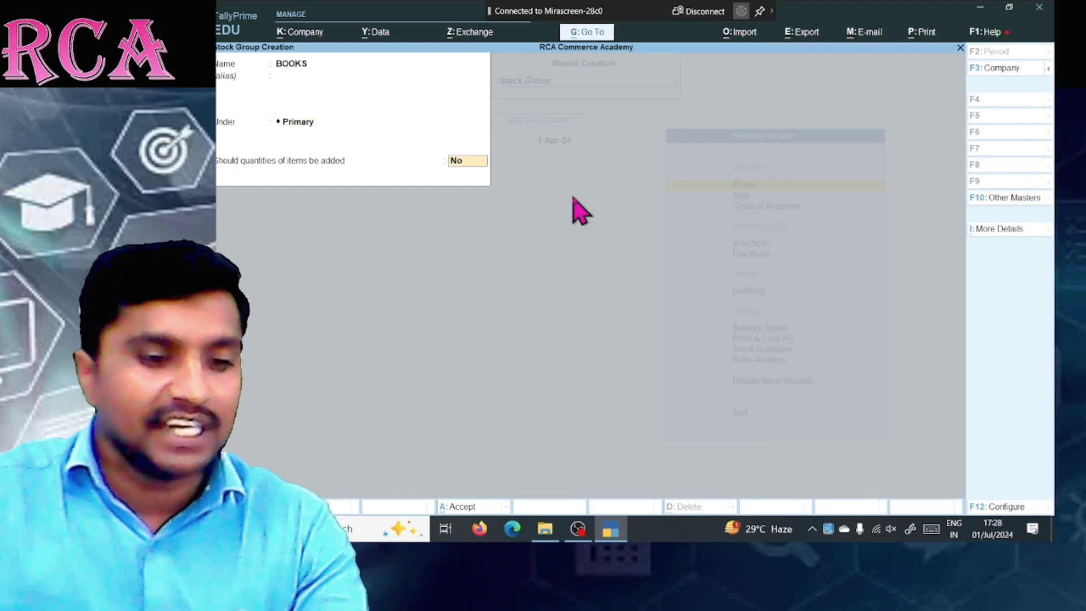
text(y)
key(Return)
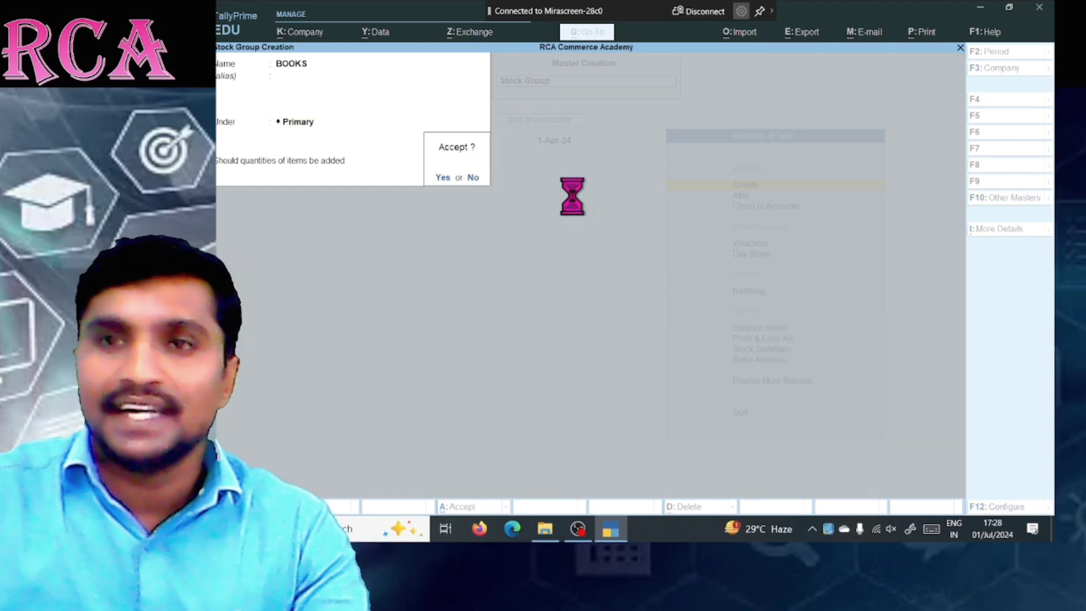
key(Return)
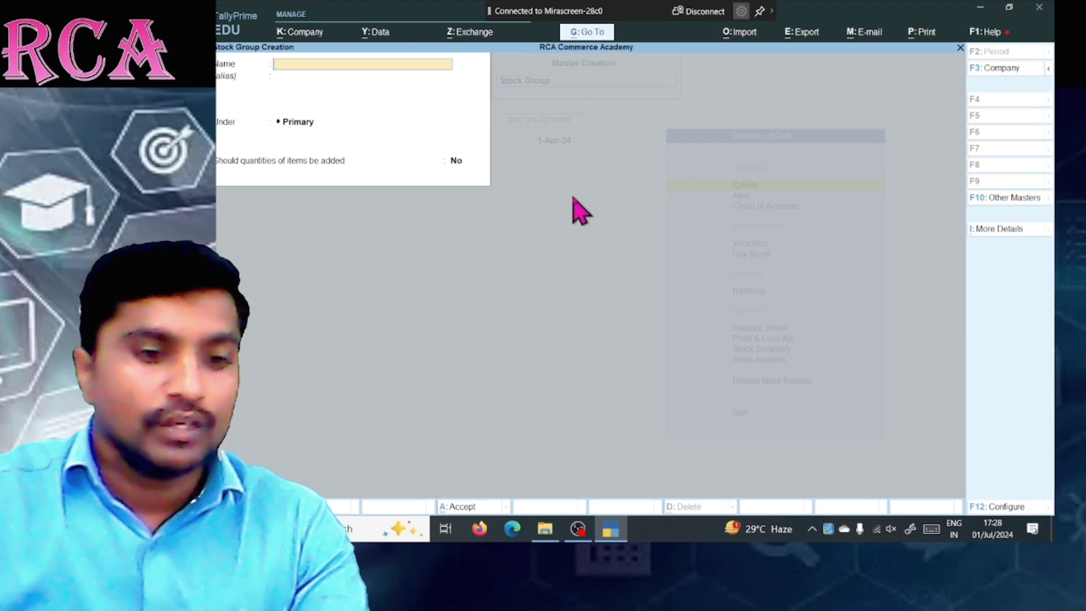
key(Escape)
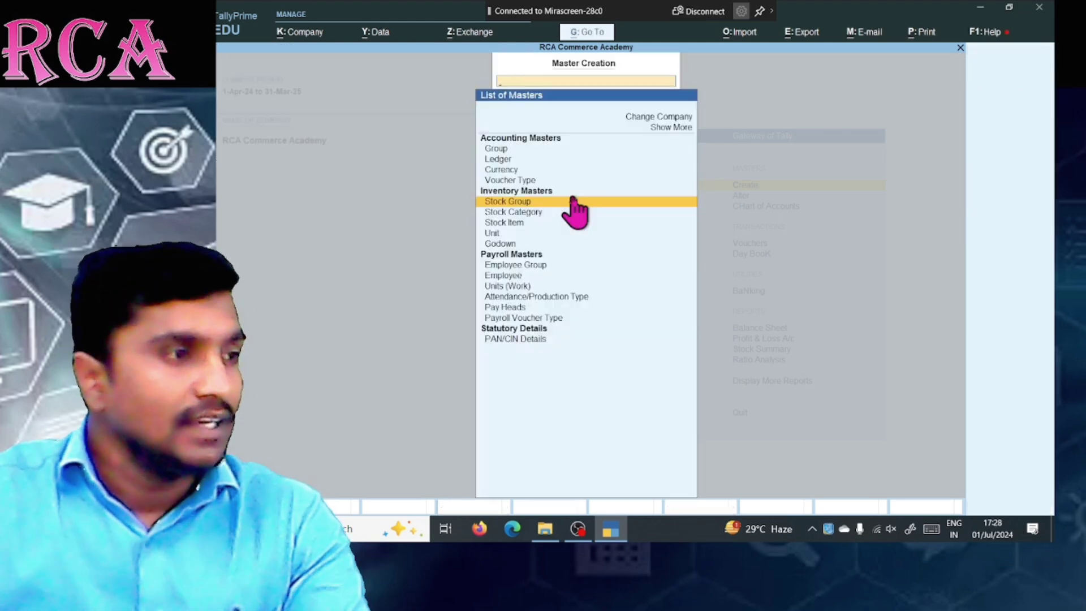
Step: Create the stock category BUTTERFLOW under Primary from the inventory masters and save it
key(Down)
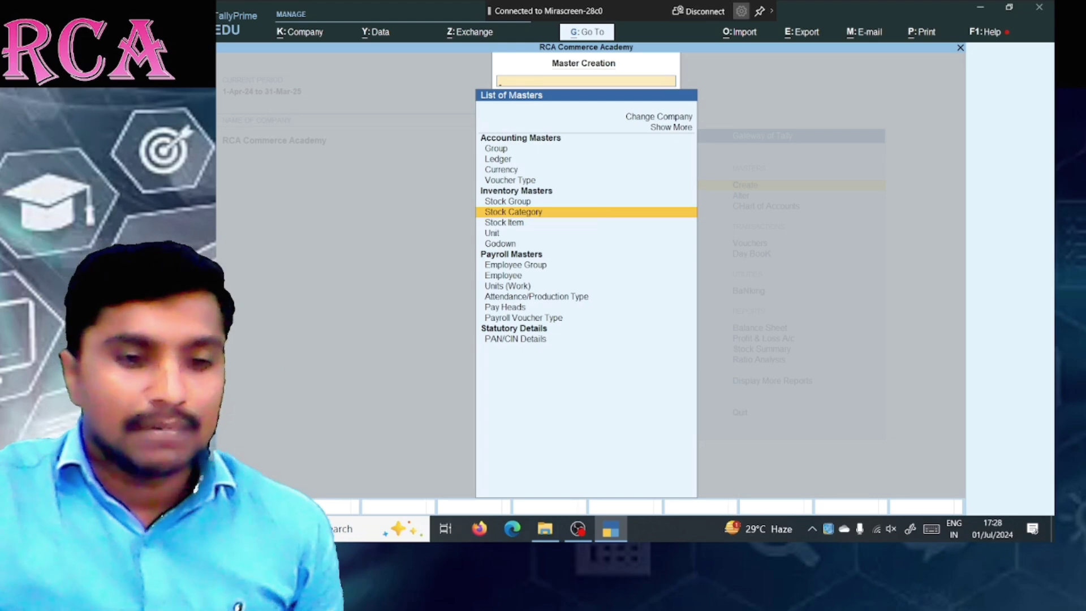
key(Up)
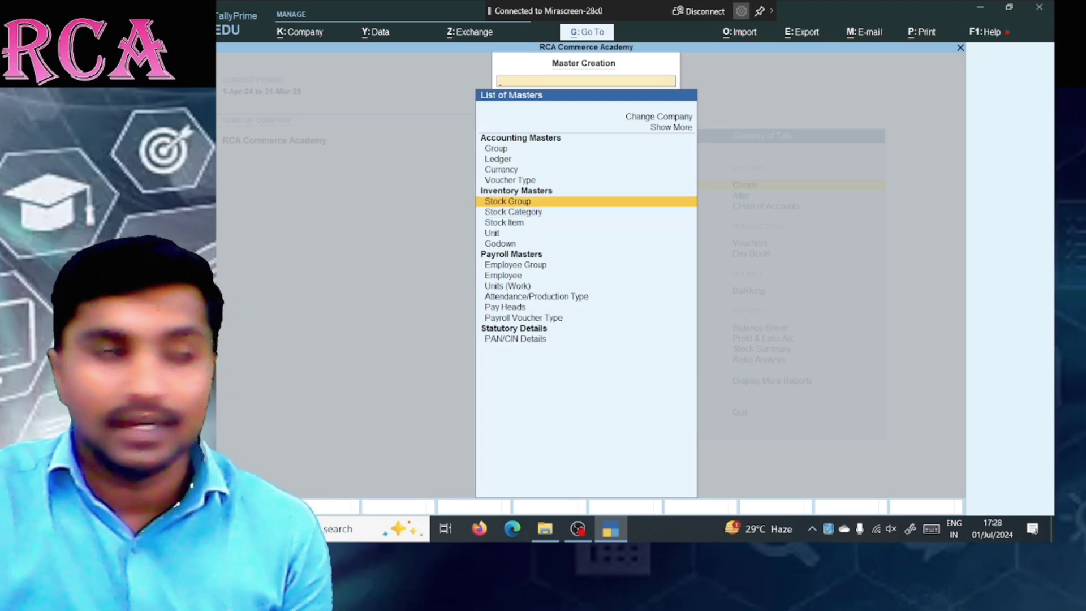
key(Down)
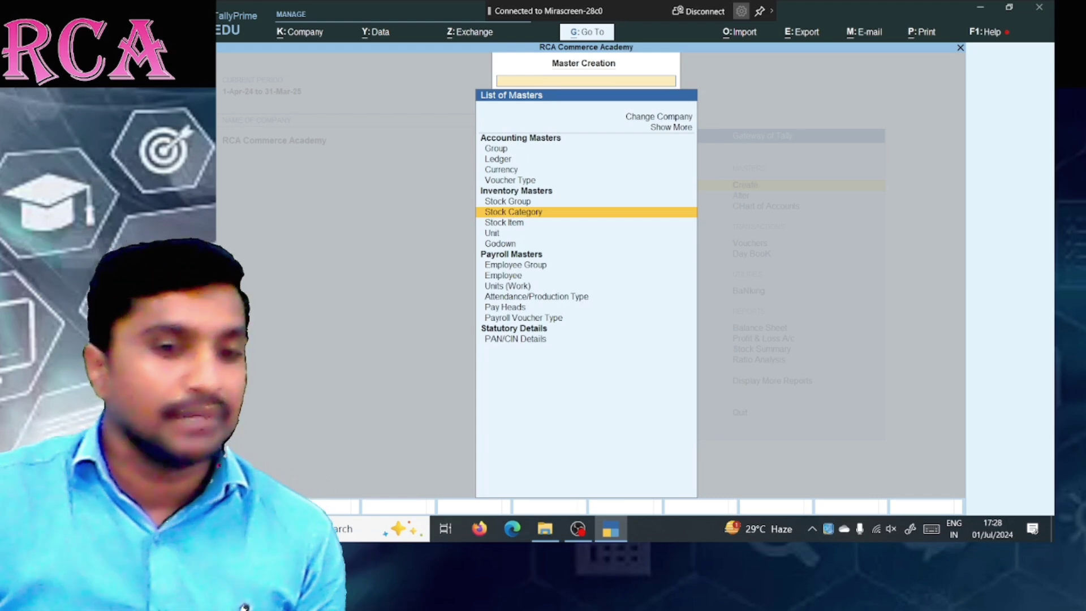
key(Return)
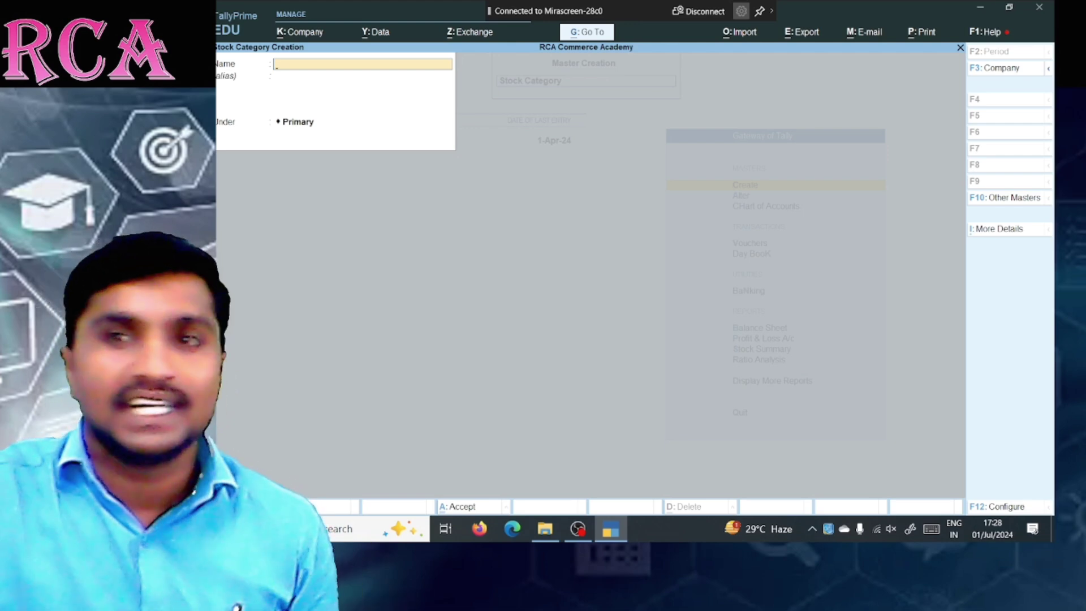
text(RCA)
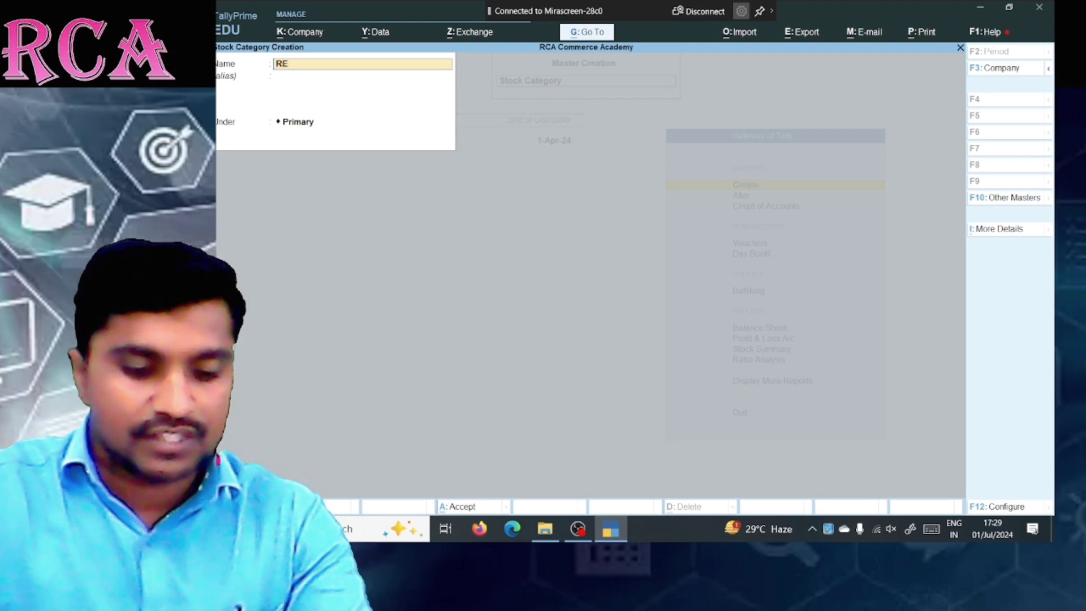
key(BackSpace)
key(BackSpace)
key(BackSpace)
text(B)
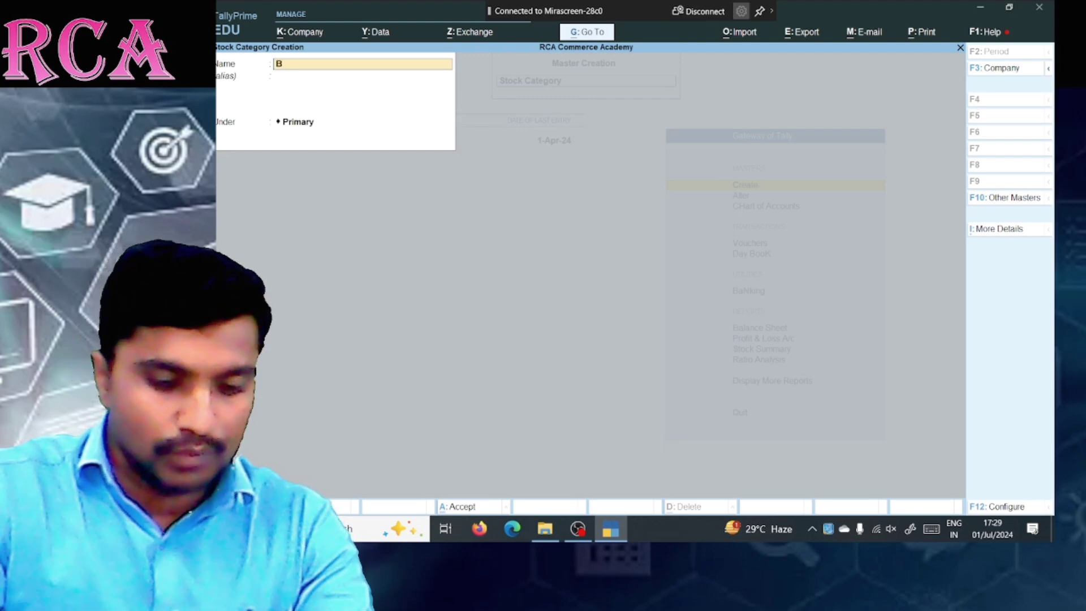
text(UTTERFLOW)
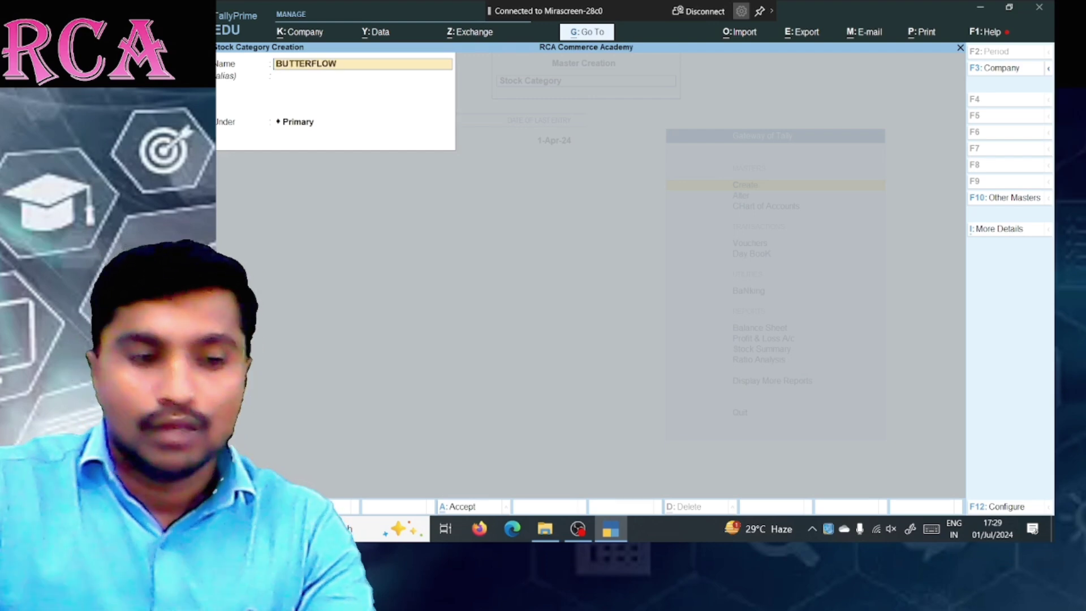
key(Return)
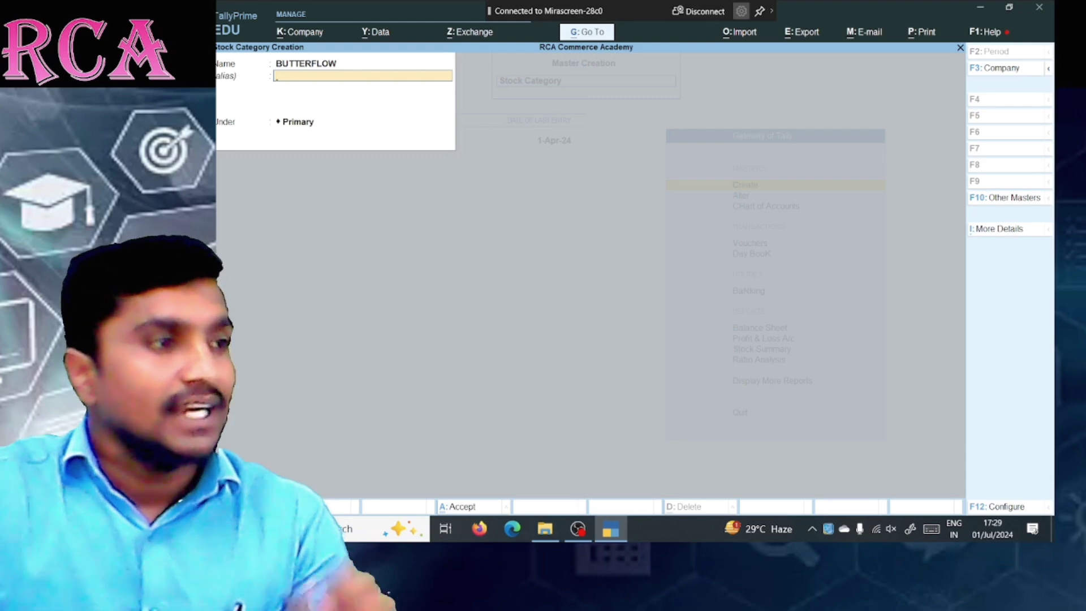
key(Return)
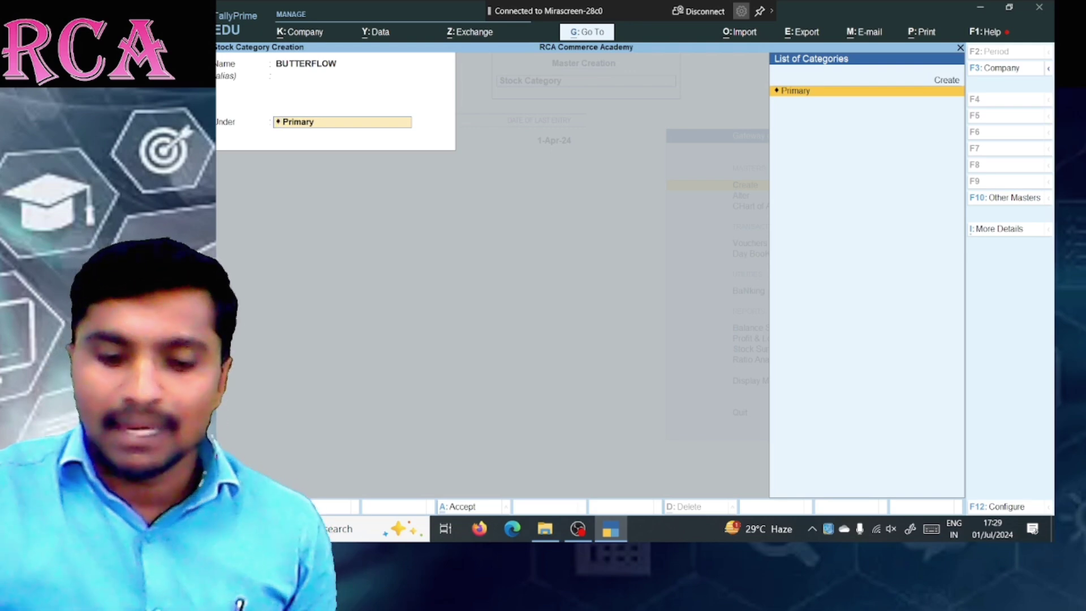
key(Return)
key(Return)
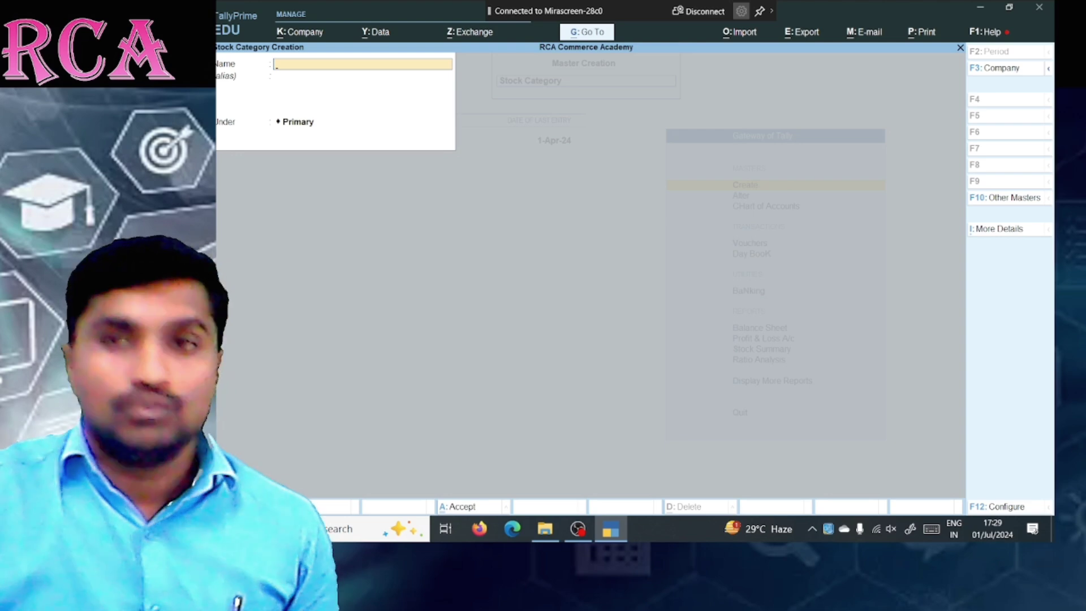
Step: Create the stock category PARKER under Primary and save it
text(PARKER)
key(Return)
key(Return)
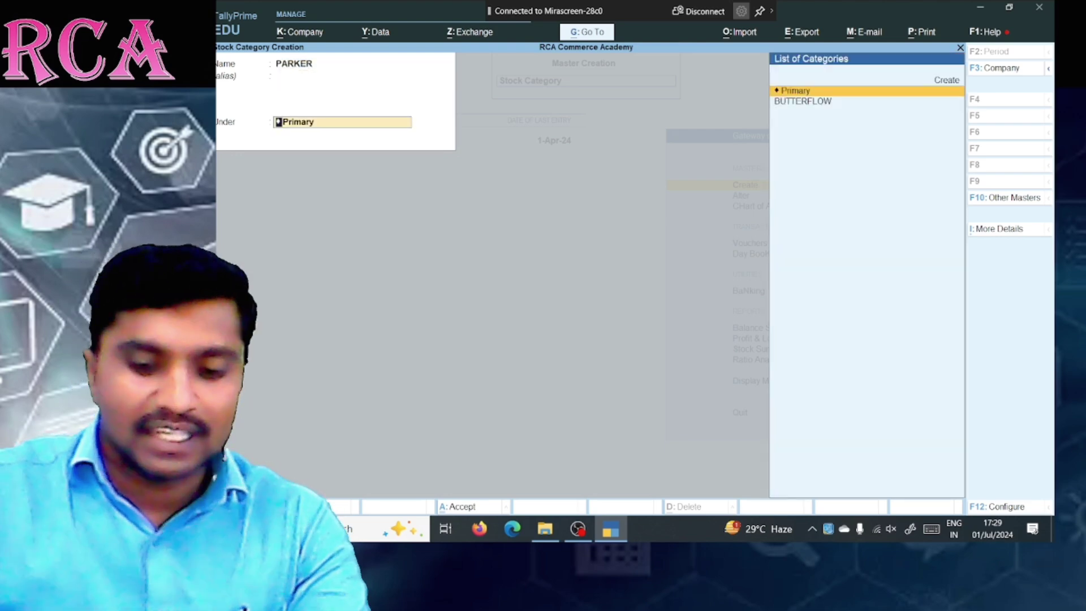
key(Return)
key(Return)
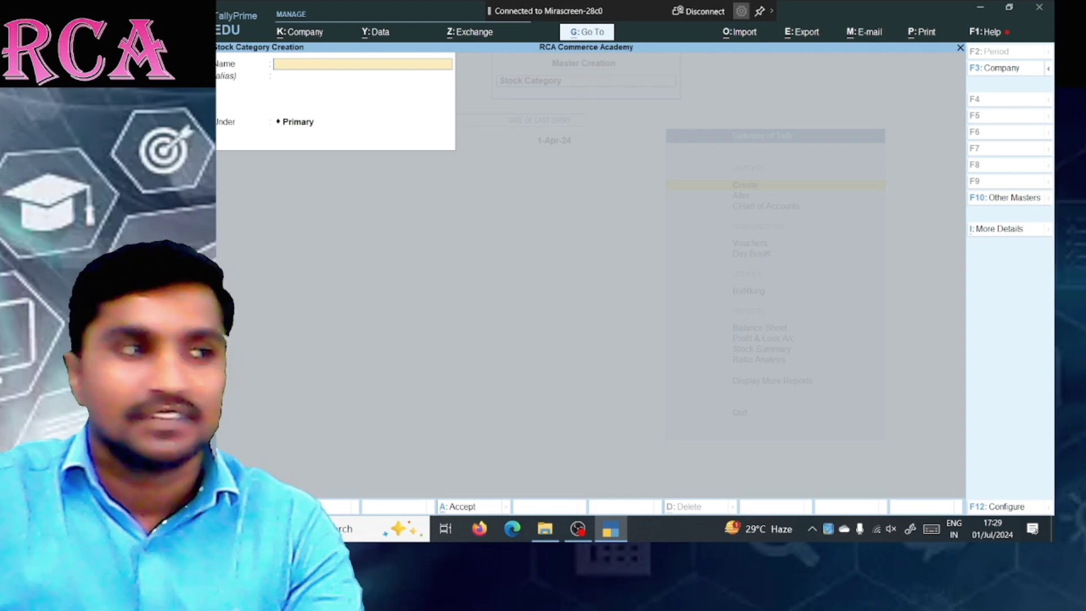
Step: Create the stock category CELLO under Primary and leave stock category creation
text(CELLO)
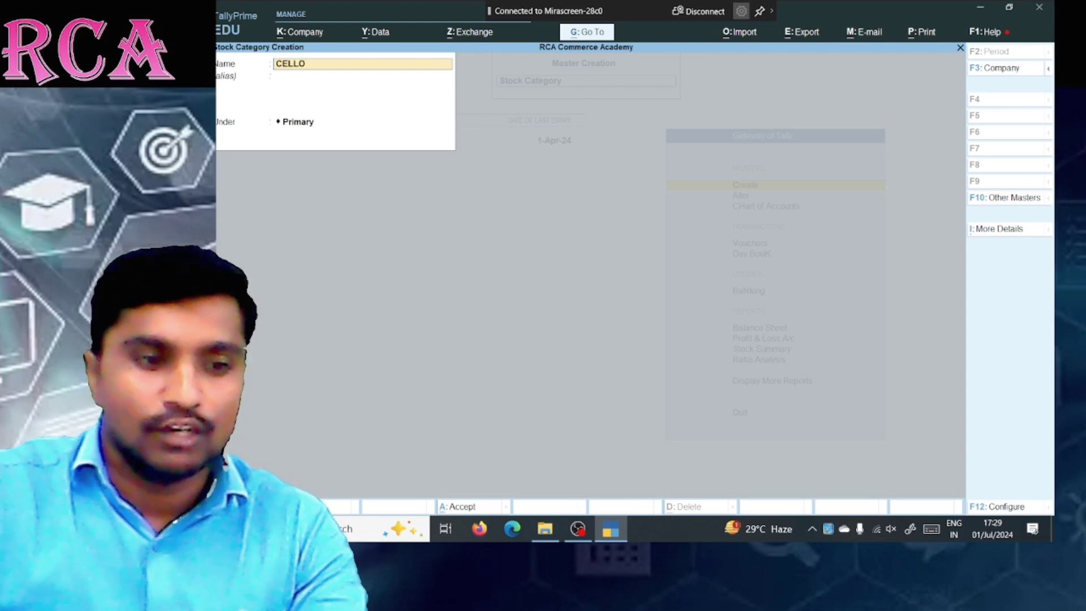
key(Return)
key(Return)
key(Return)
key(Return)
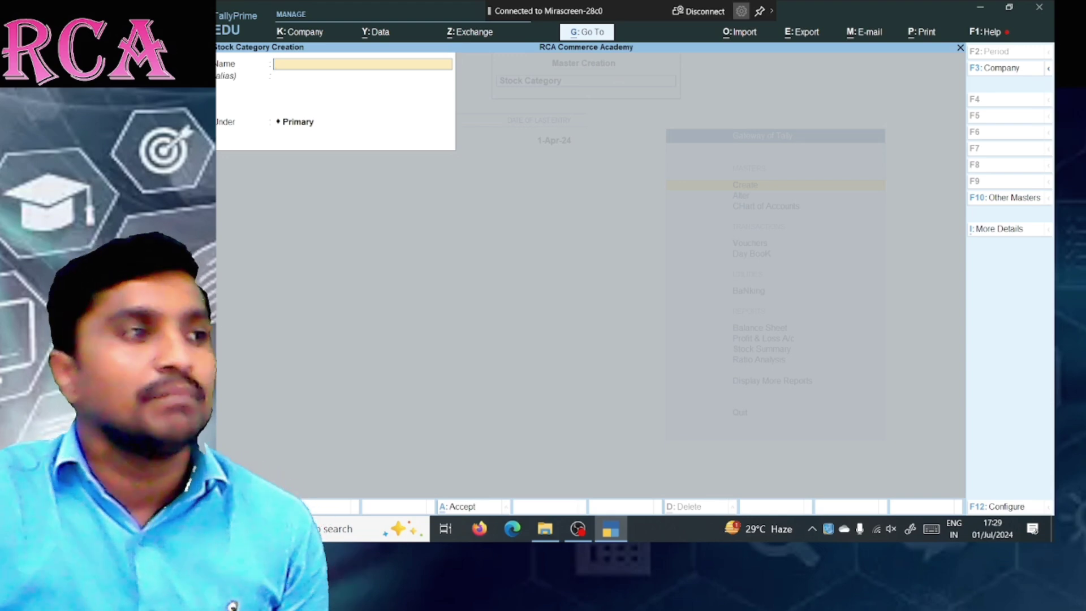
key(Escape)
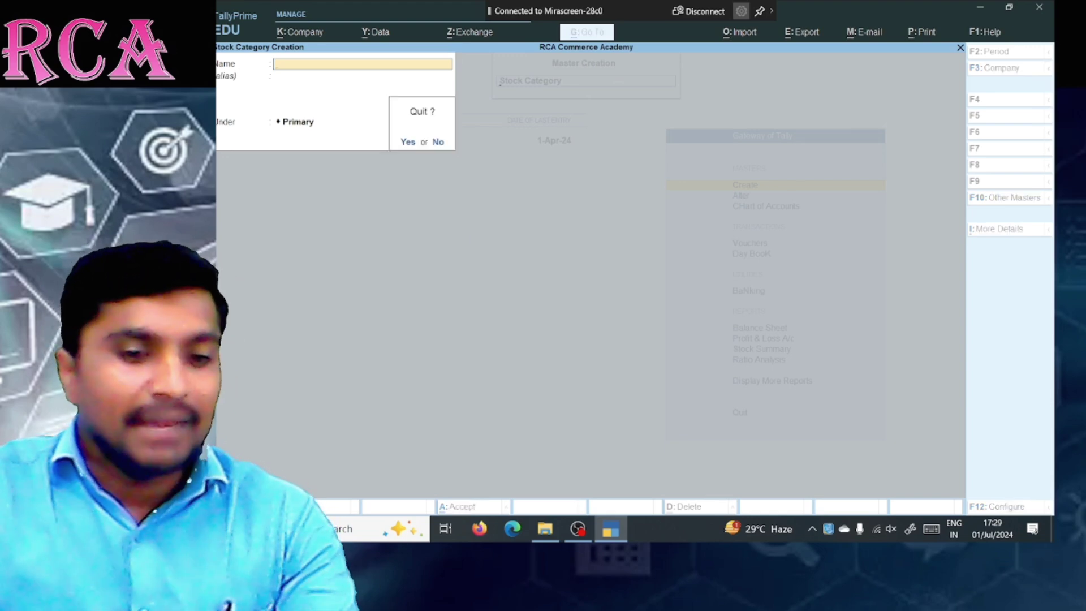
key(Return)
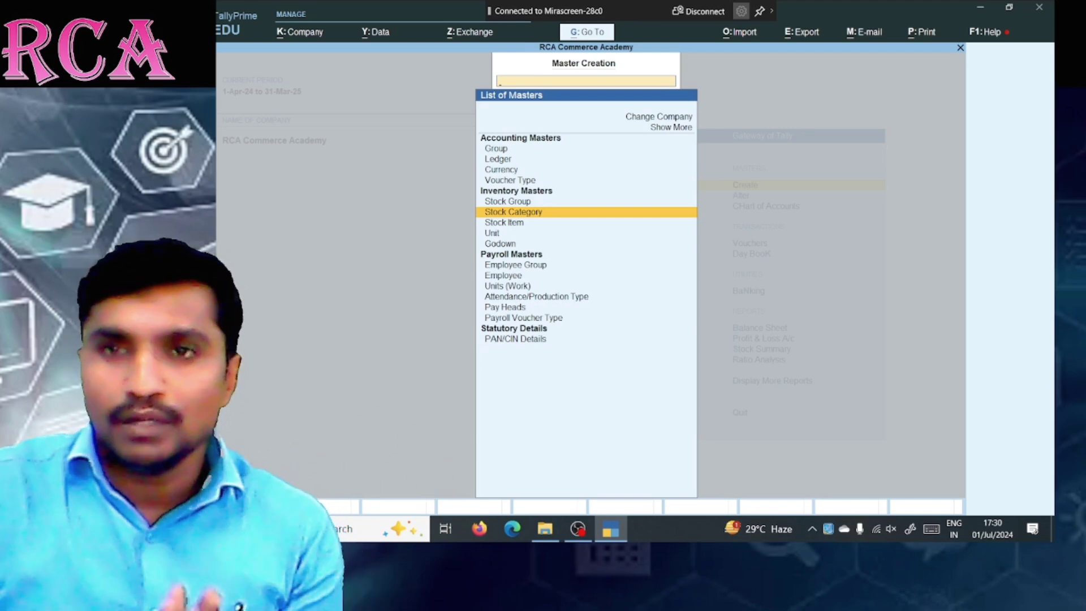
Step: Alter the existing Main Location godown, renaming it SHOP and keeping it under Primary
key(Down)
key(Down)
key(Down)
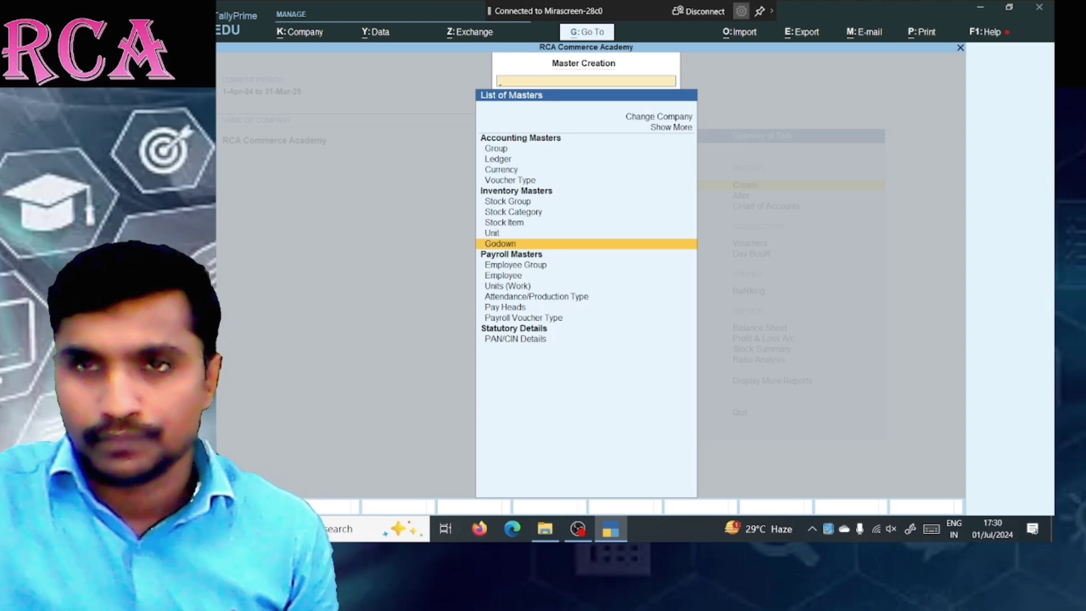
key(Return)
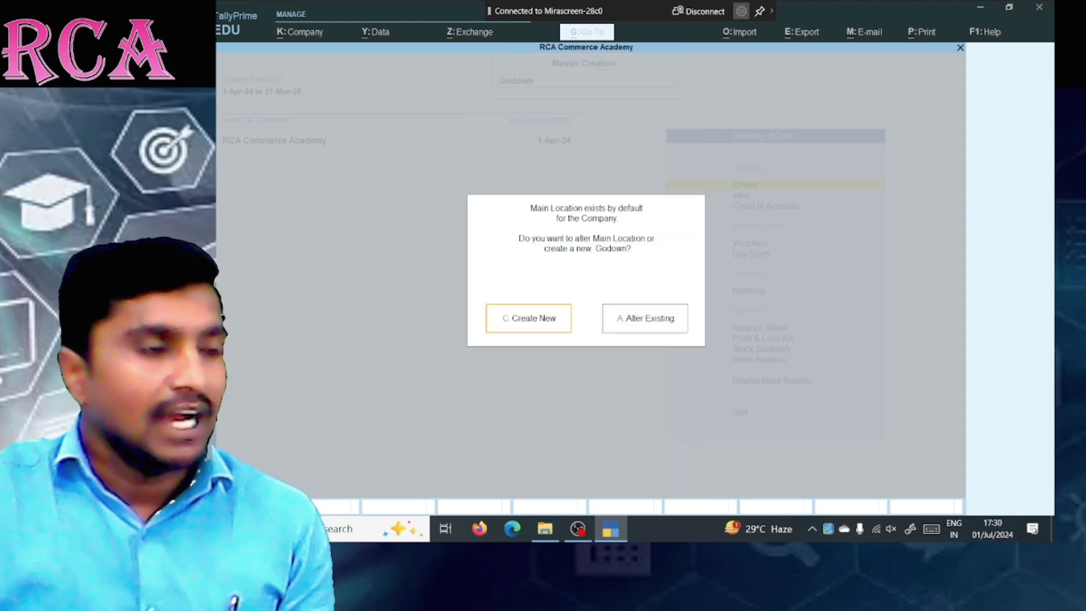
key(Right)
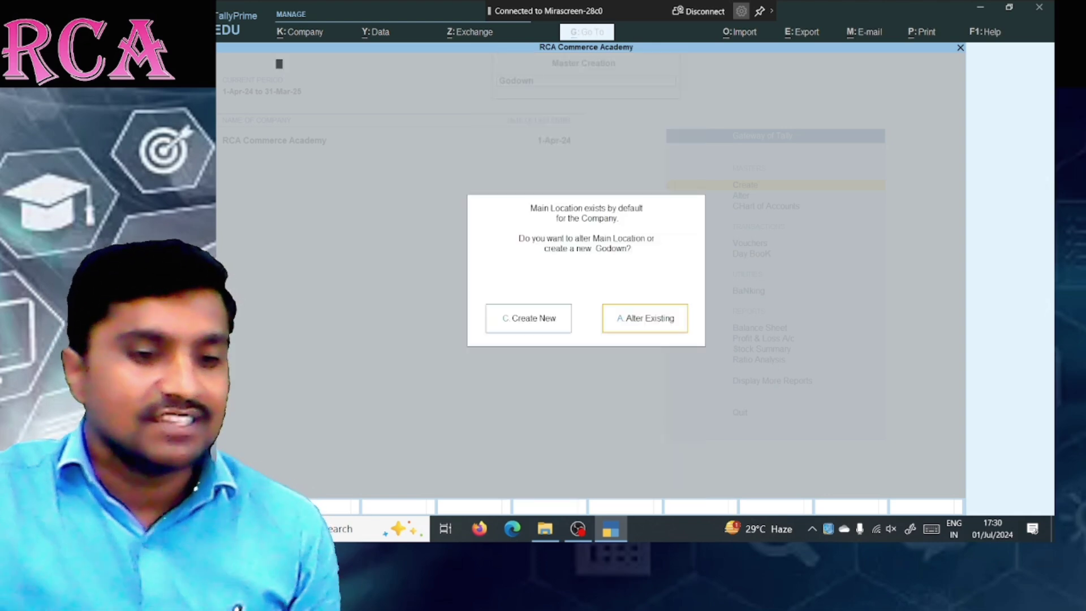
key(Return)
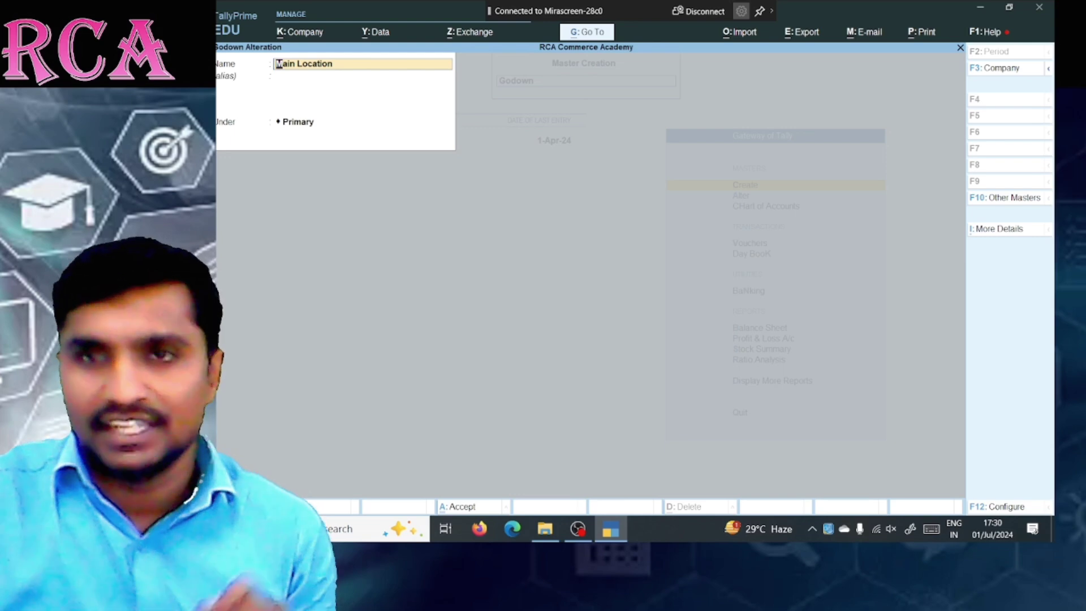
text(SHOP)
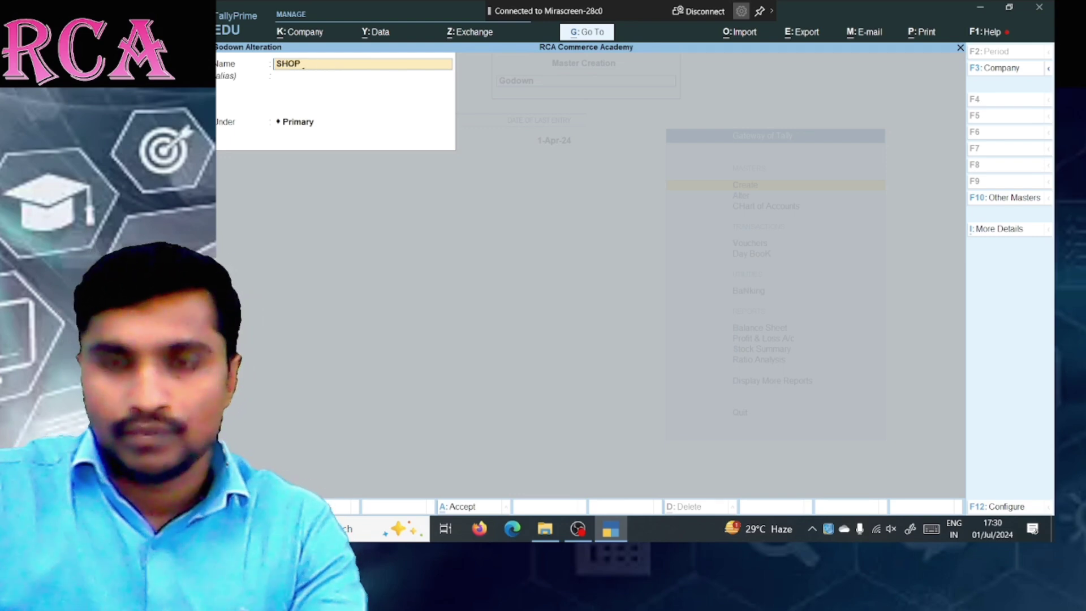
key(Return)
key(Return)
key(Return)
key(Return)
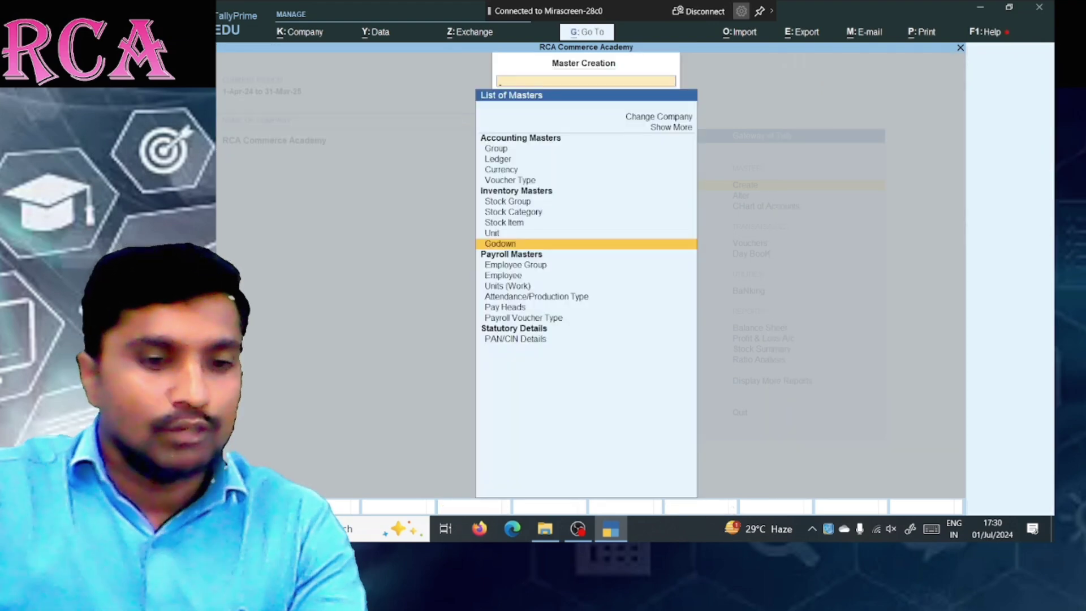
Step: Create a new godown named GODOWN under Primary and leave godown creation
key(Return)
key(Return)
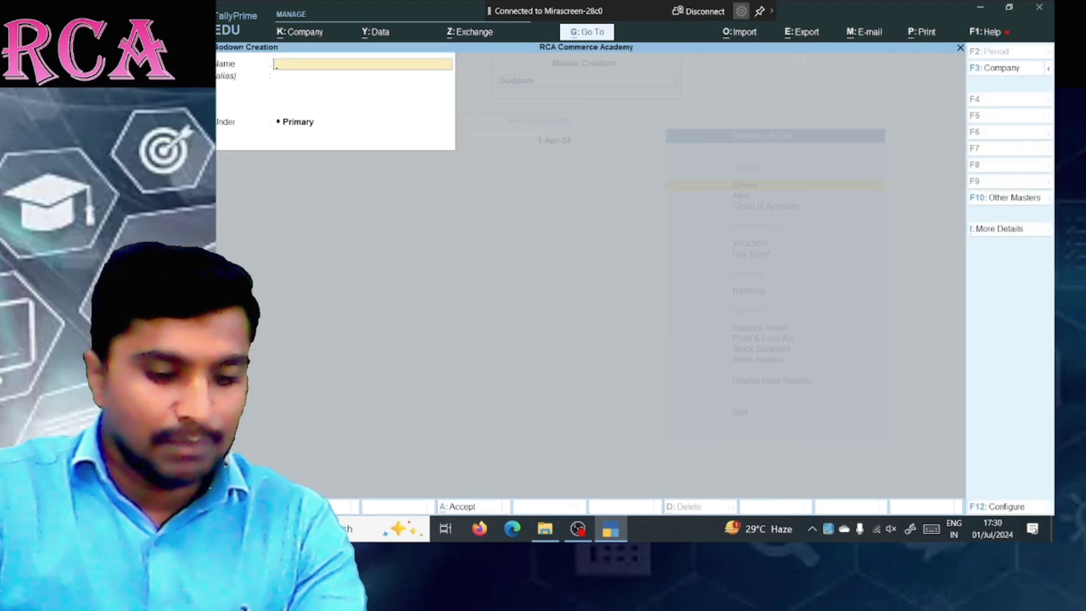
text(GODOWN)
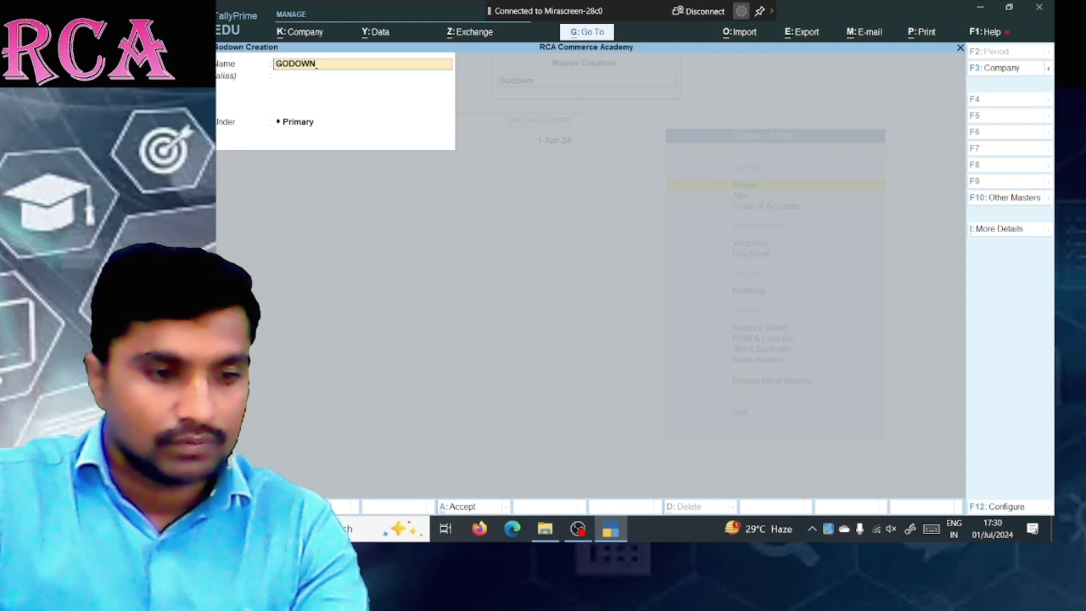
key(BackSpace)
text(N)
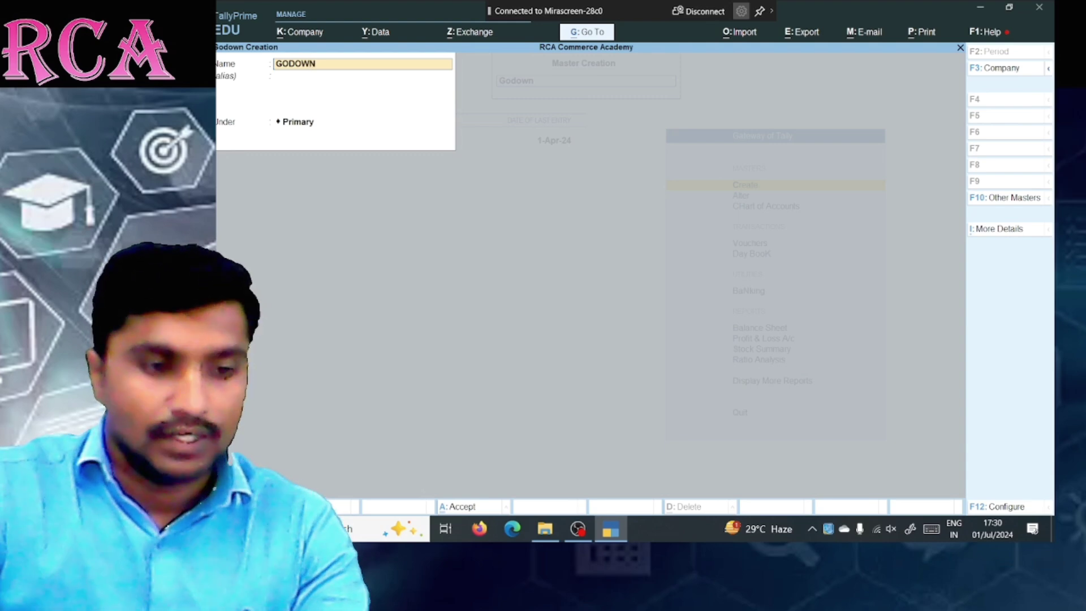
key(Return)
key(Return)
key(Return)
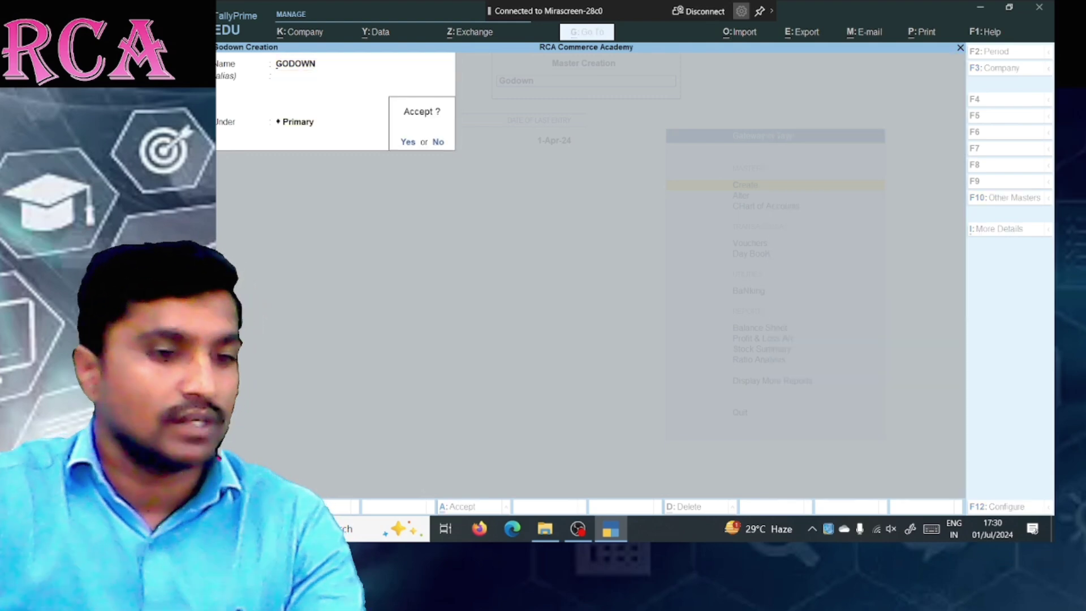
key(Return)
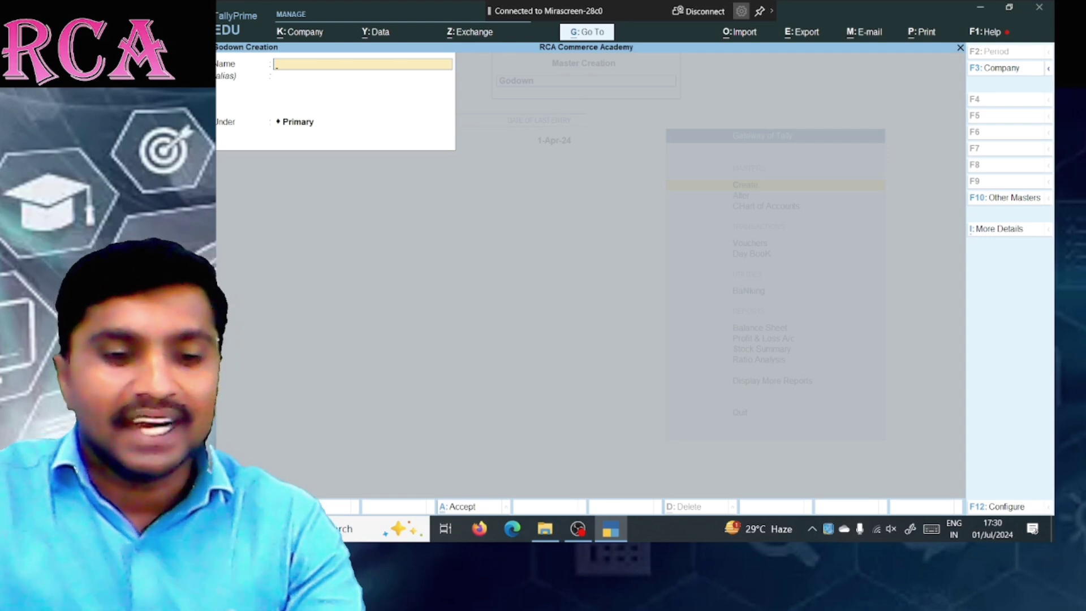
key(Escape)
key(Return)
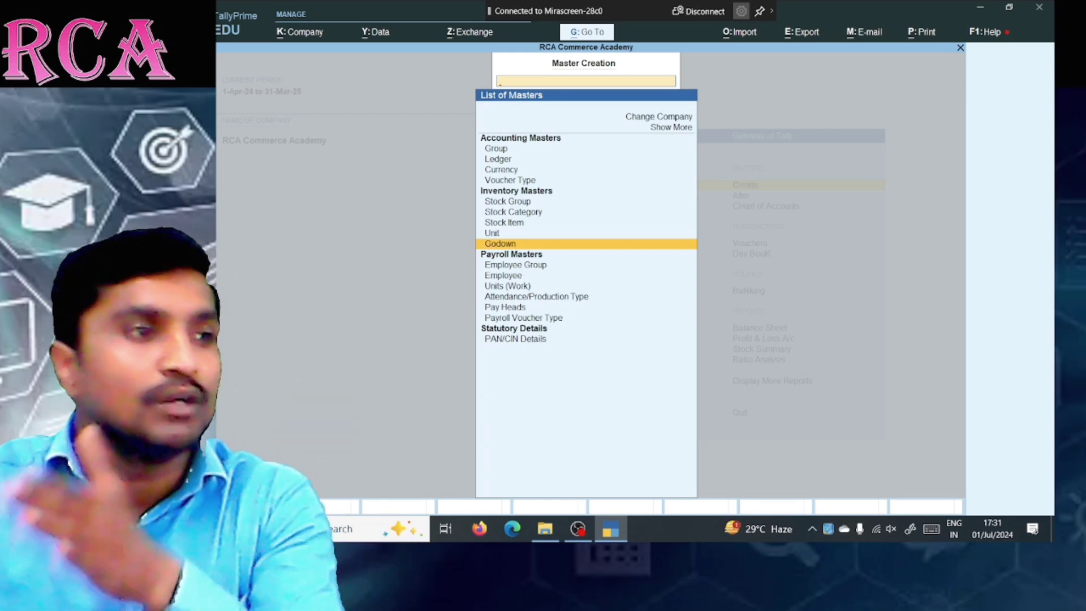
Step: Create a godown named RACK NO 1 under SHOP, save it and leave godown creation
key(Return)
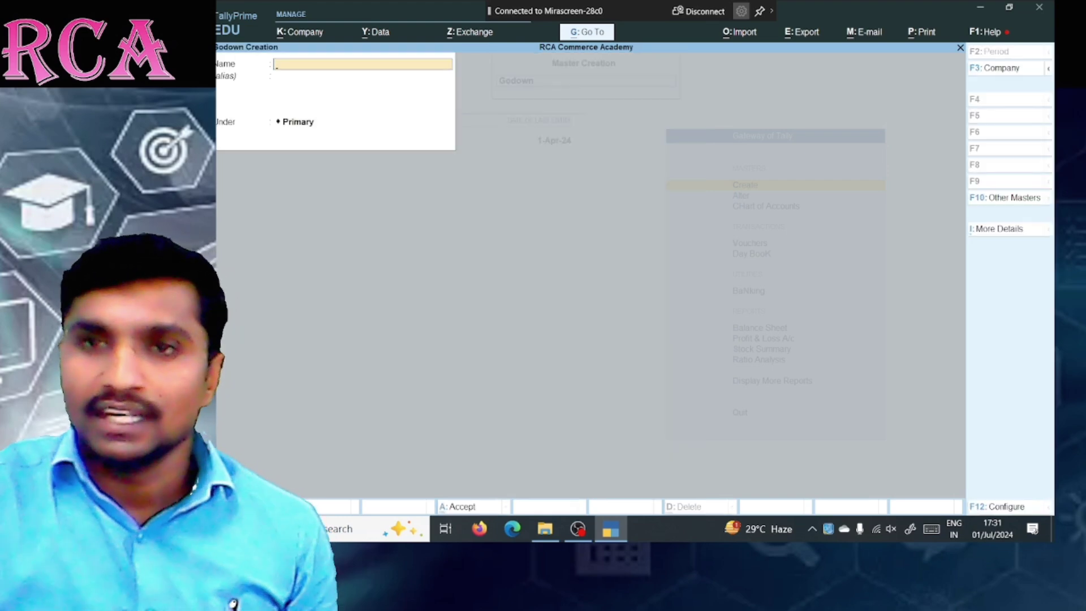
text(RACK)
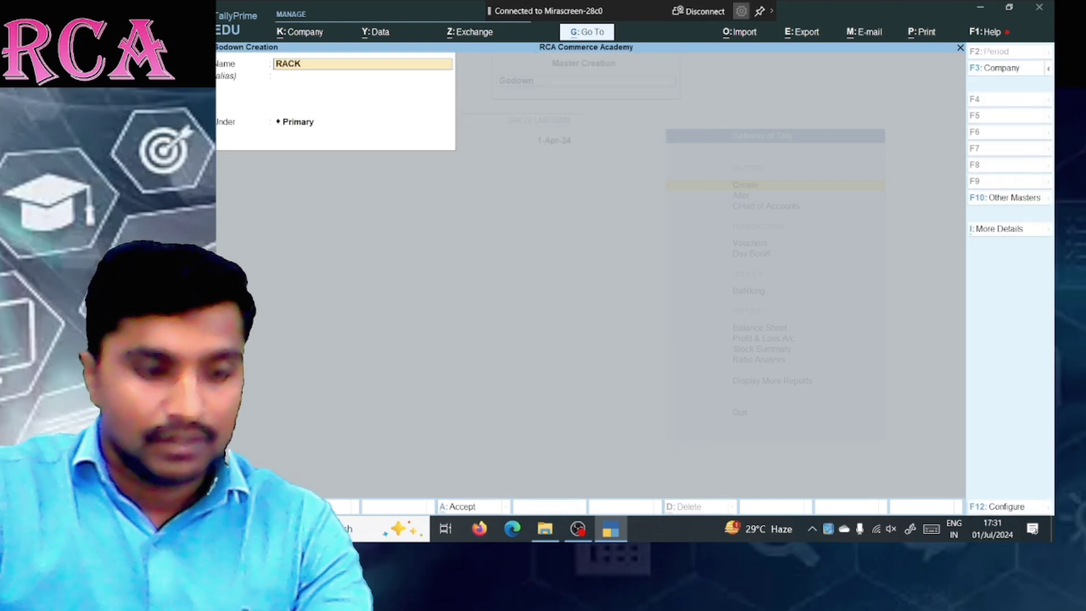
text( NO 1)
key(Return)
key(Return)
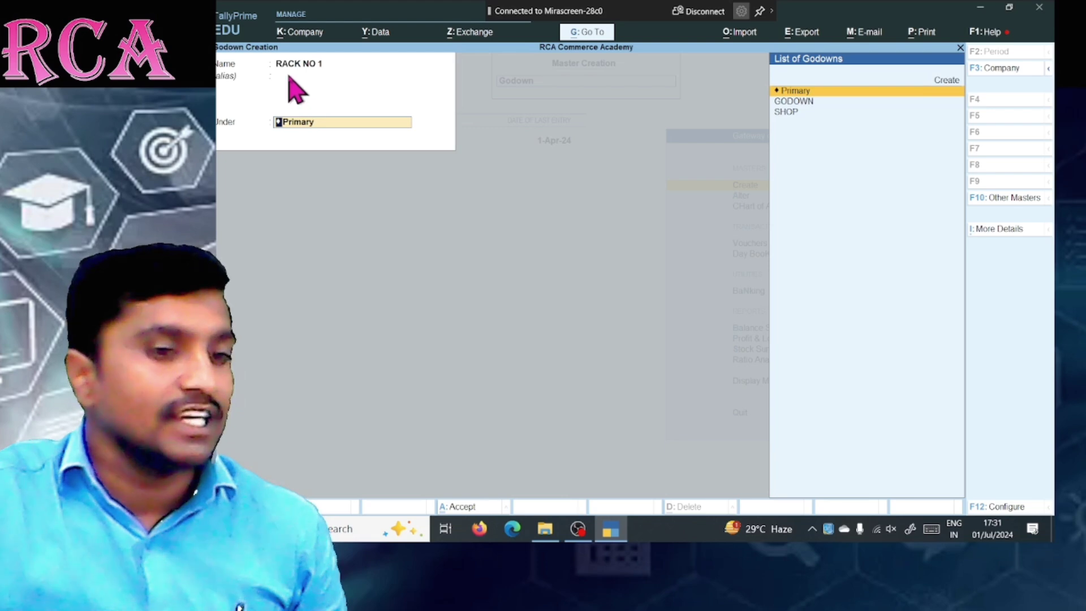
click(792, 113)
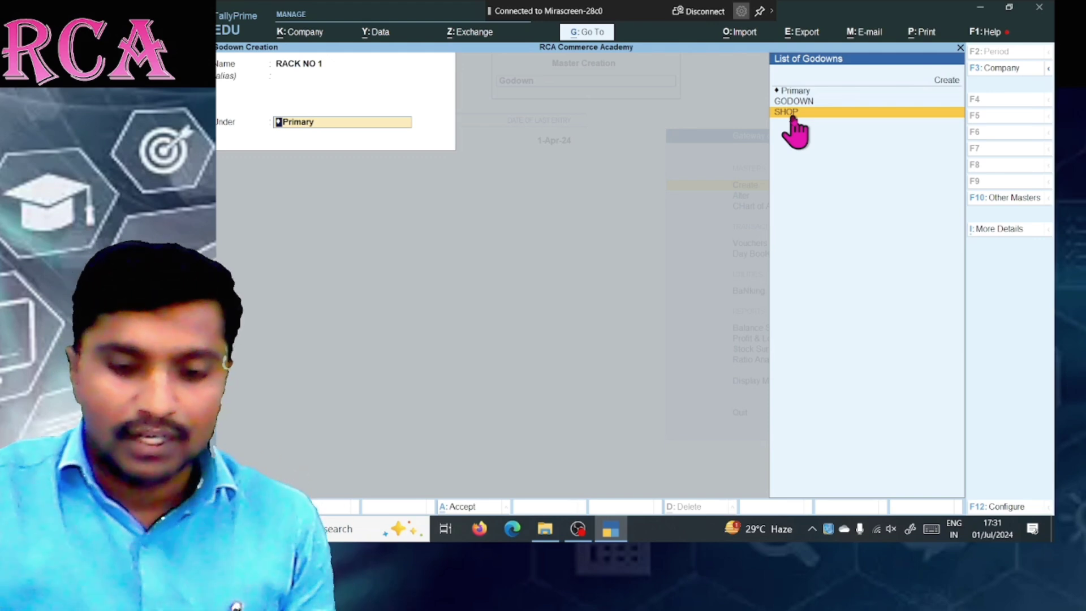
click(793, 116)
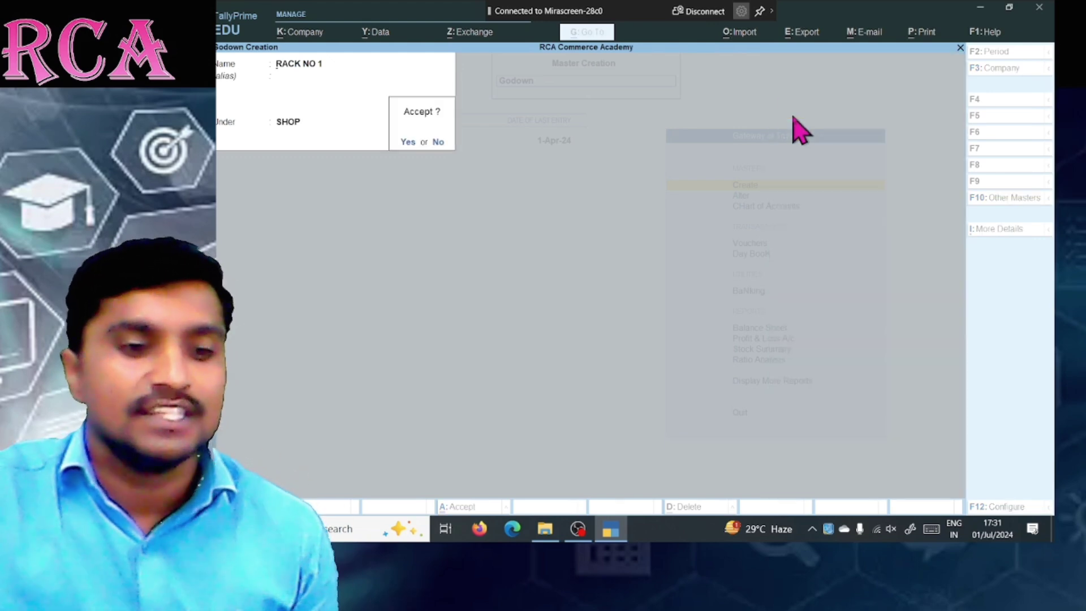
key(Return)
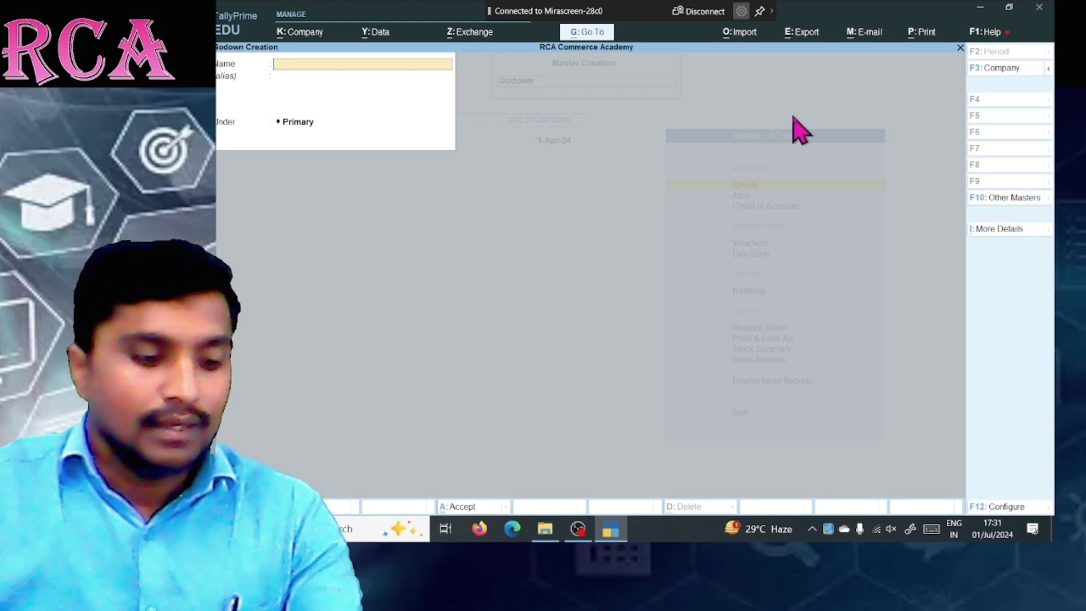
key(Escape)
key(Return)
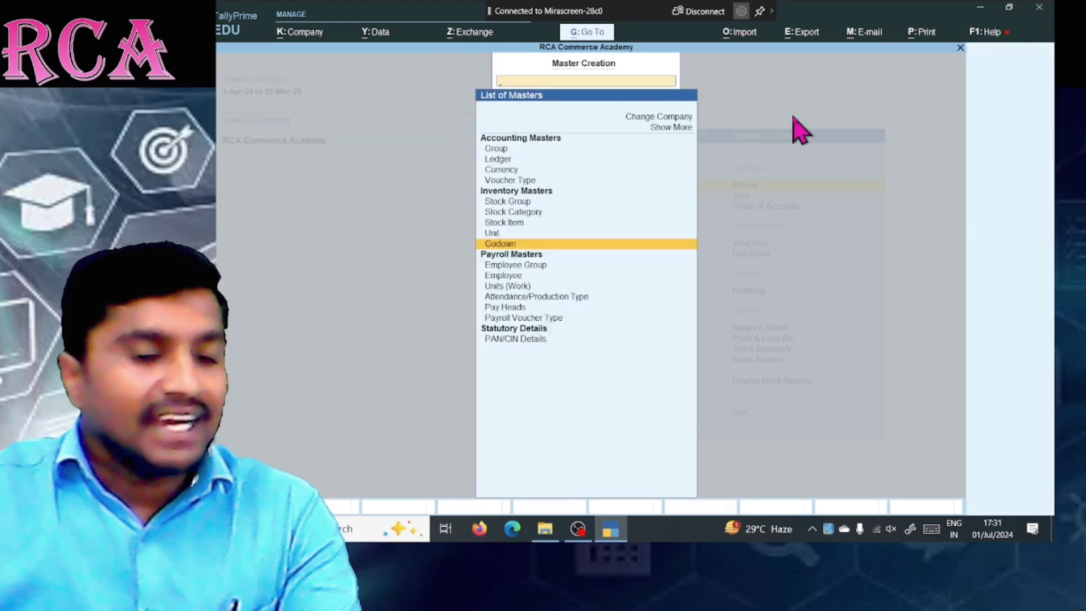
Step: Create a simple unit with symbol NOS, formal name NUMBER and 0 decimal places, and save it
key(Up)
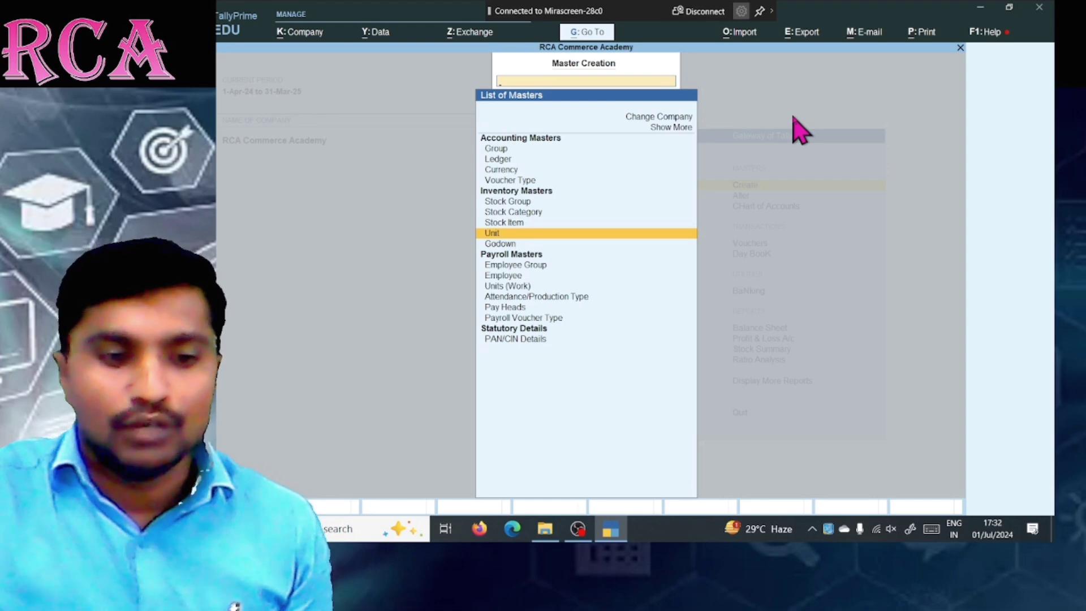
key(Return)
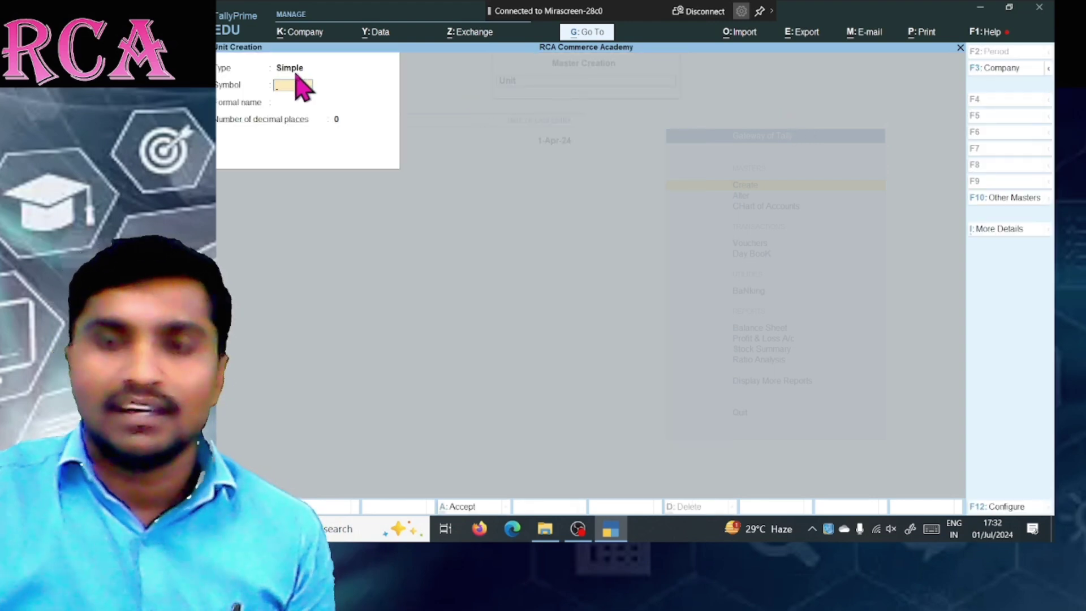
key(BackSpace)
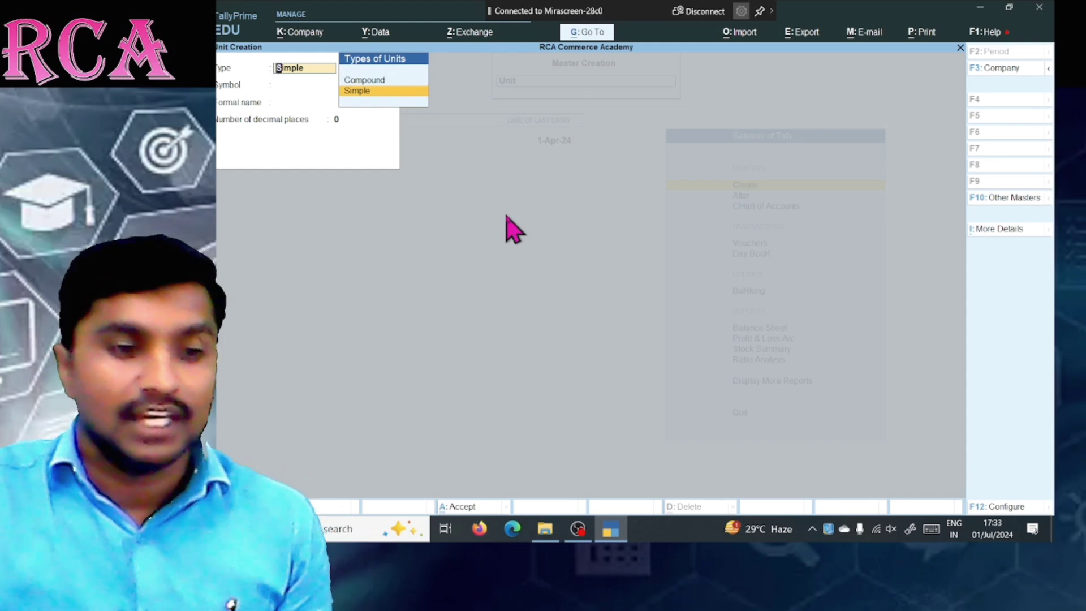
key(Return)
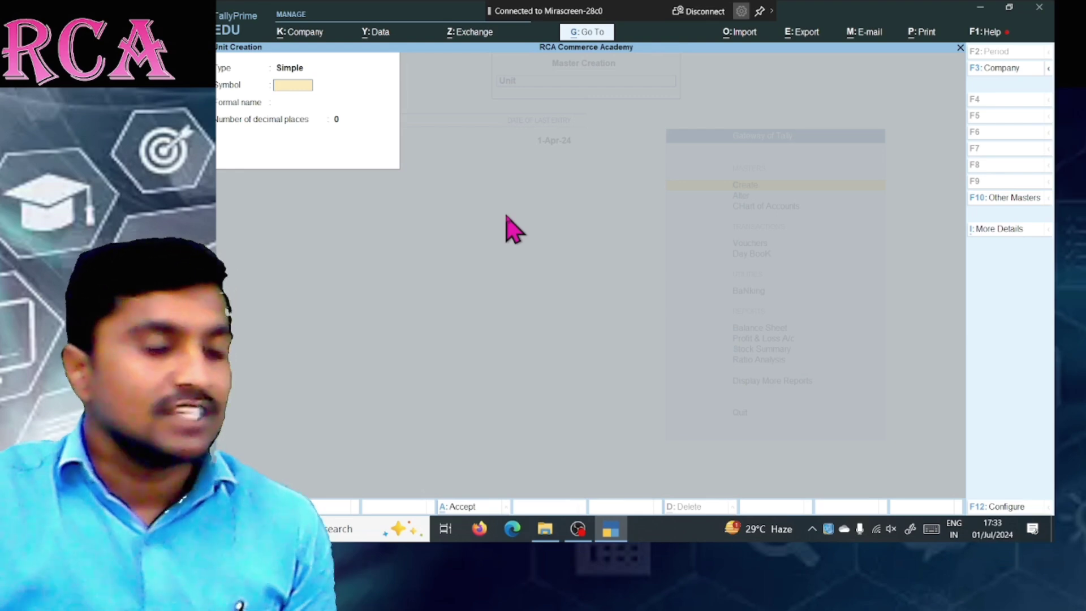
text(NOS)
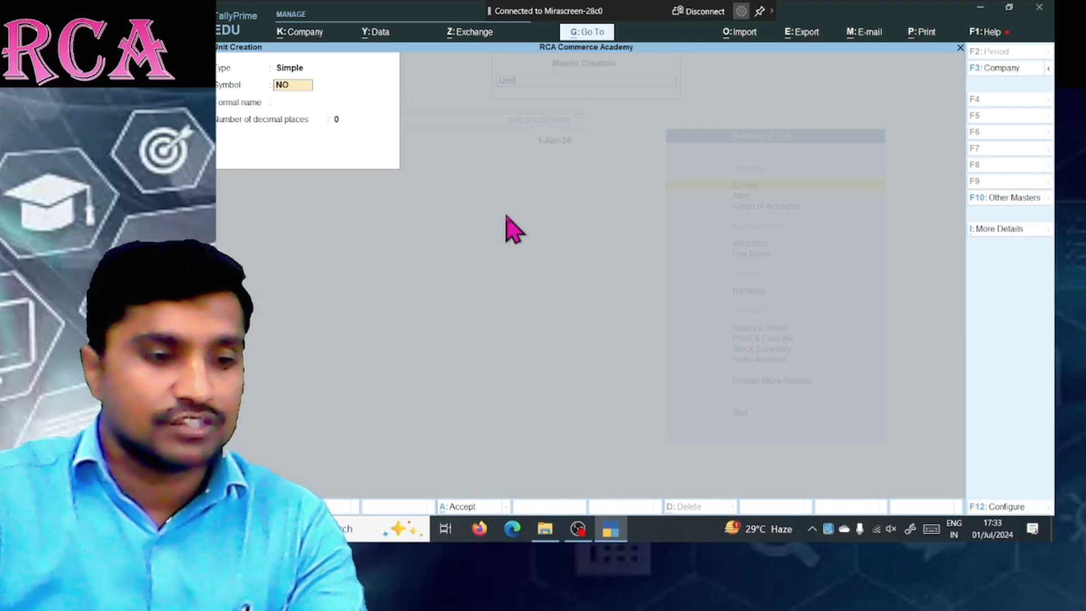
key(Return)
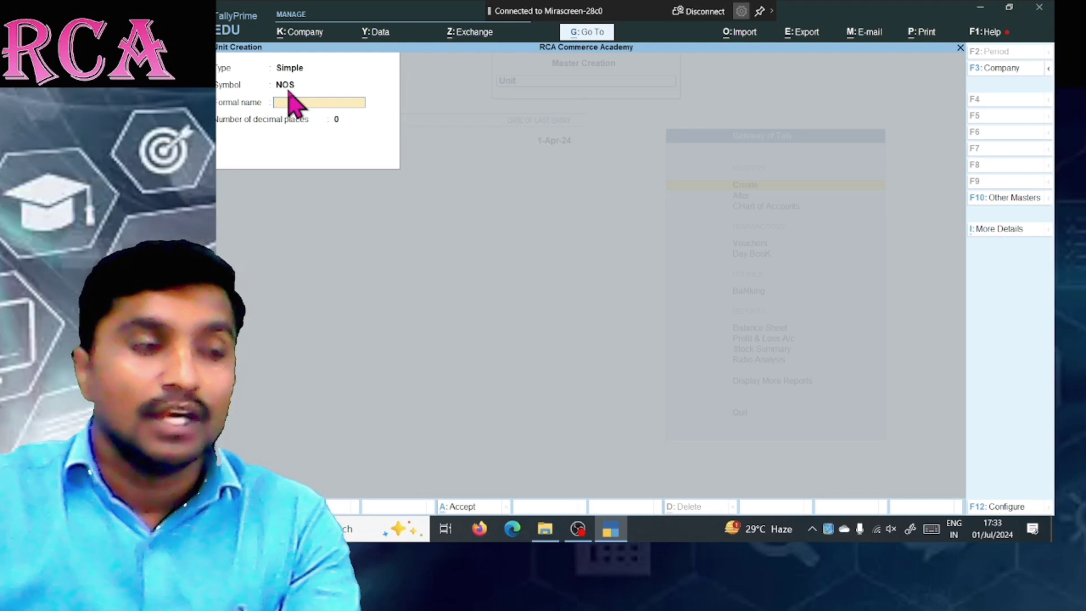
text(NUMBER)
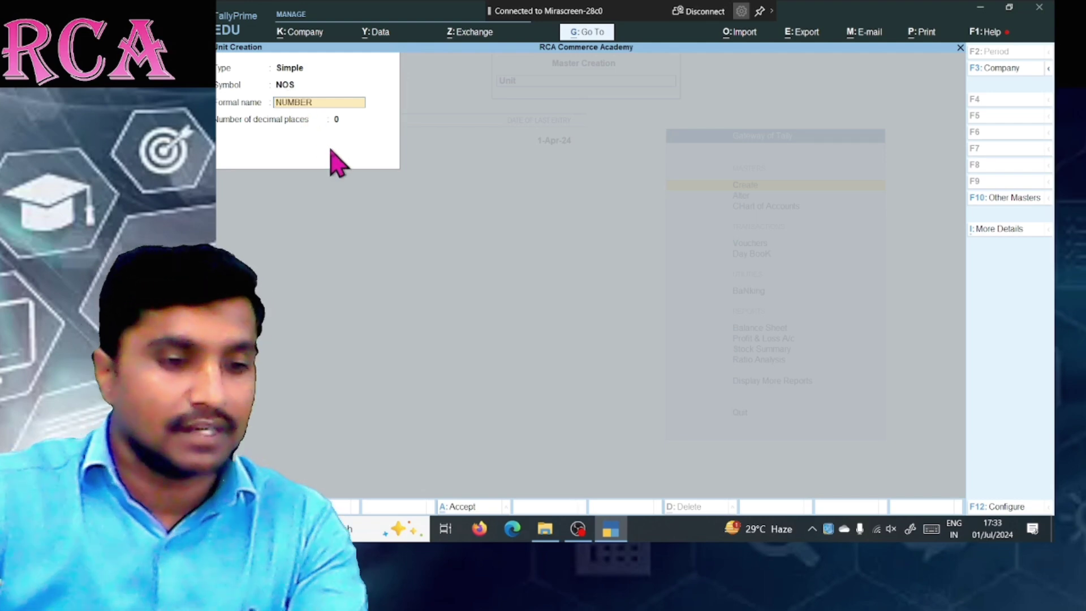
key(Return)
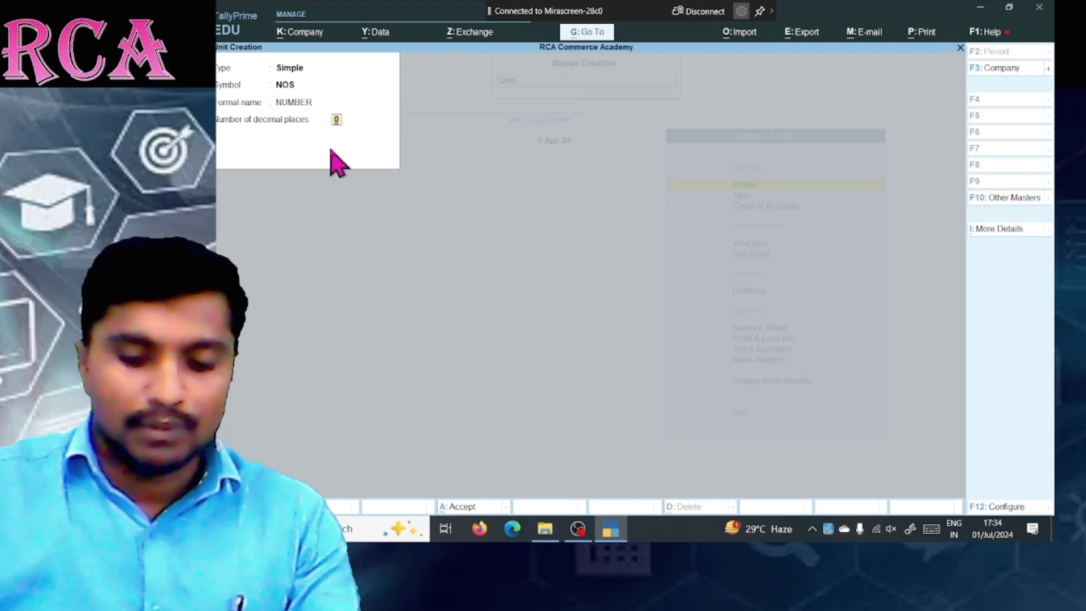
key(Return)
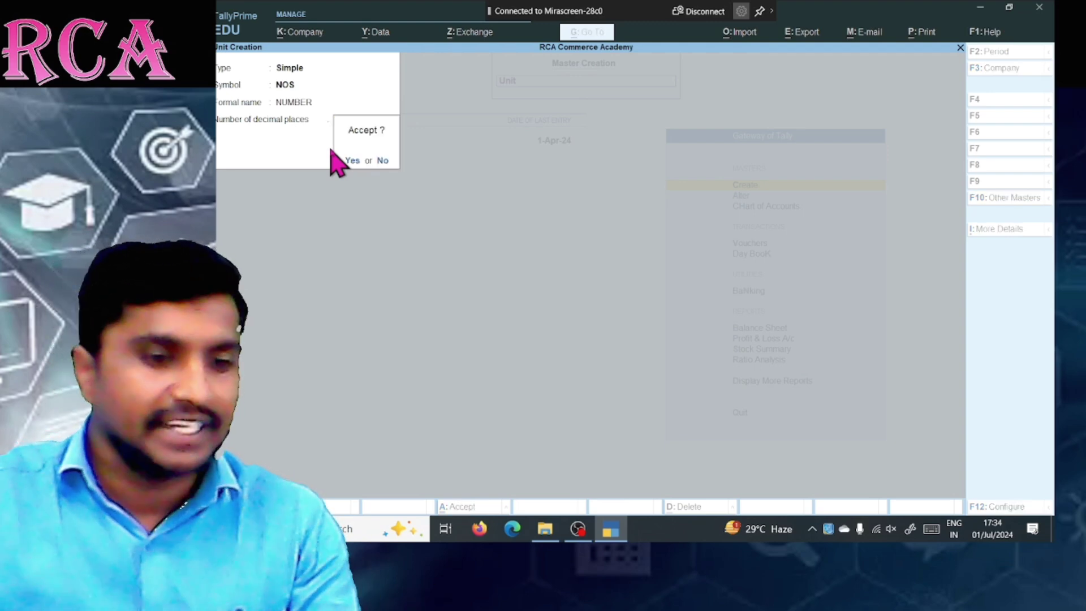
key(Return)
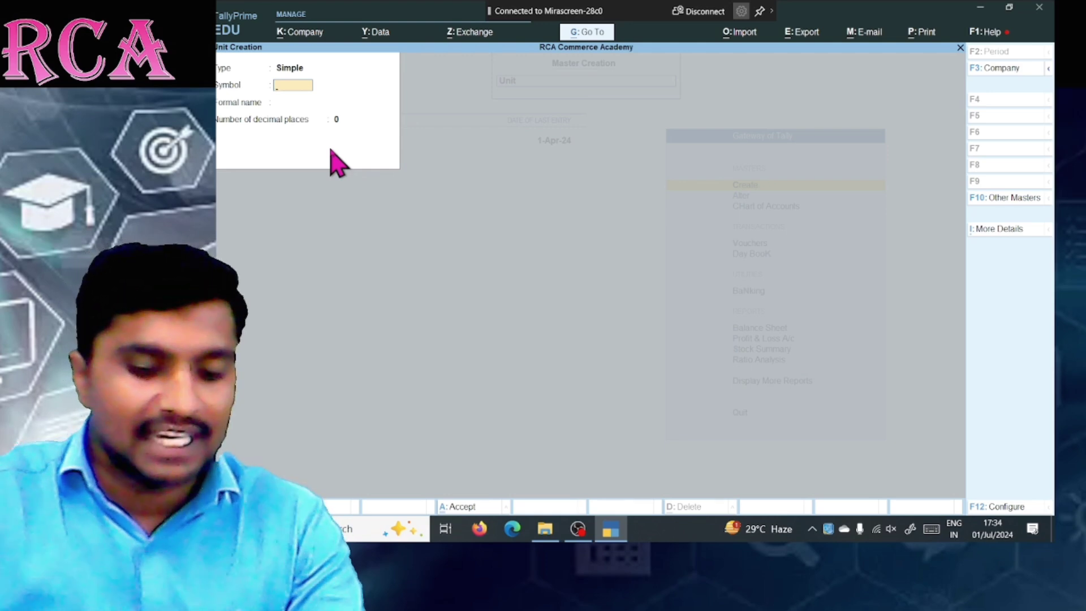
Step: Create a simple unit with symbol PCS, formal name PIECES and 0 decimal places, and save it
text(PCS)
key(Return)
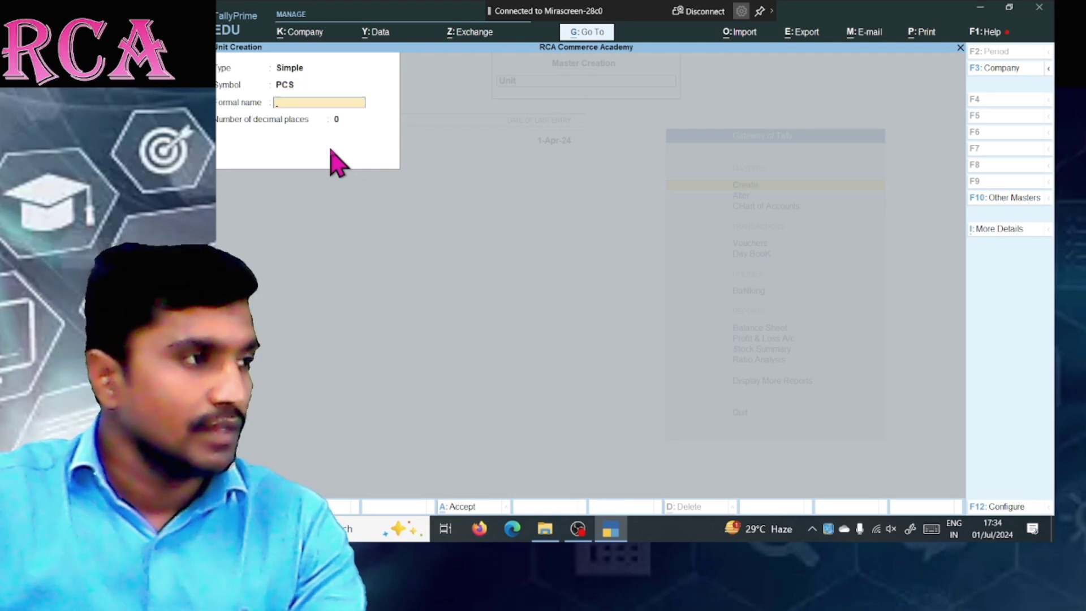
text(PIECES)
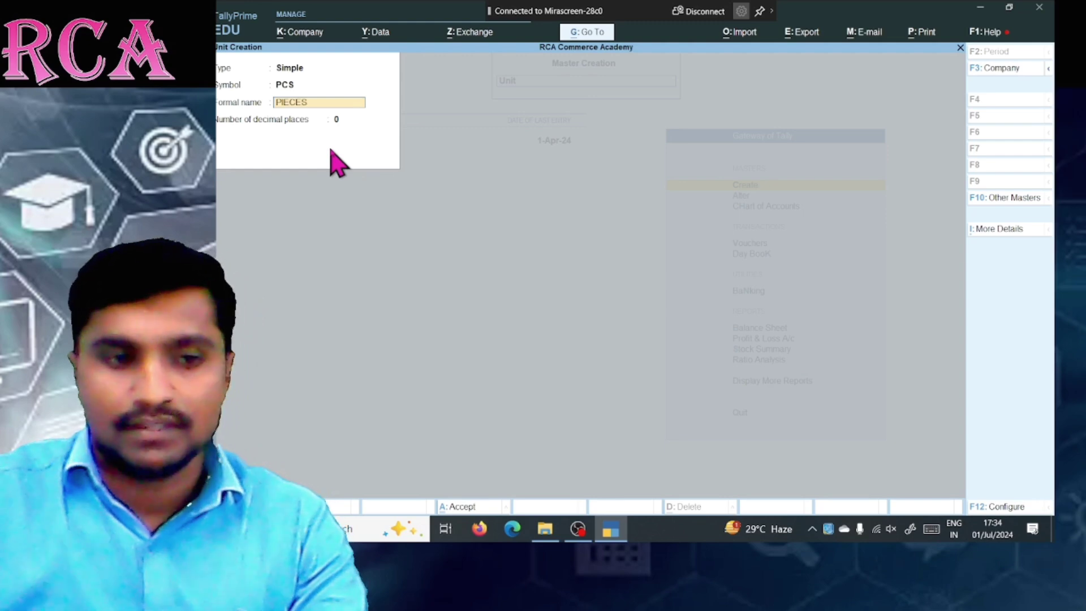
key(Return)
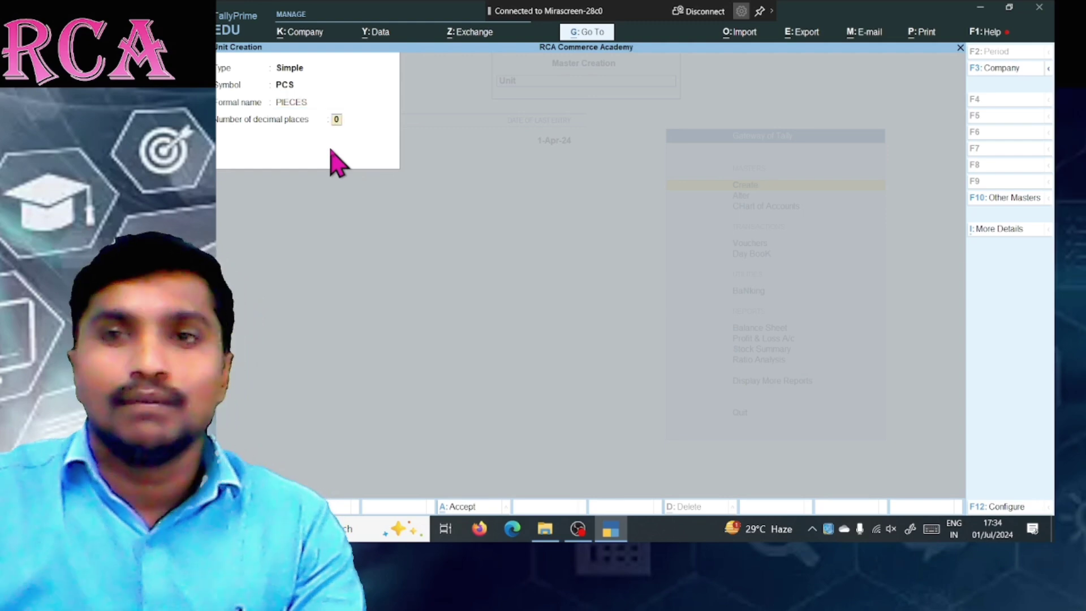
key(Return)
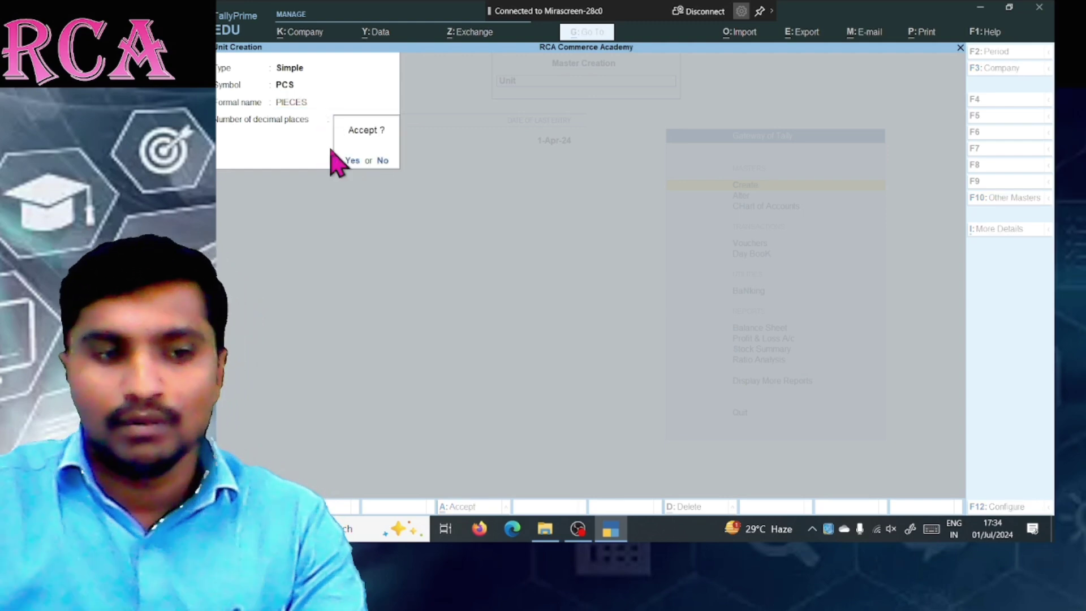
key(Return)
Step: Create a simple unit with symbol KG, formal name KILOGAME and 2 decimal places, and save it
text(KG)
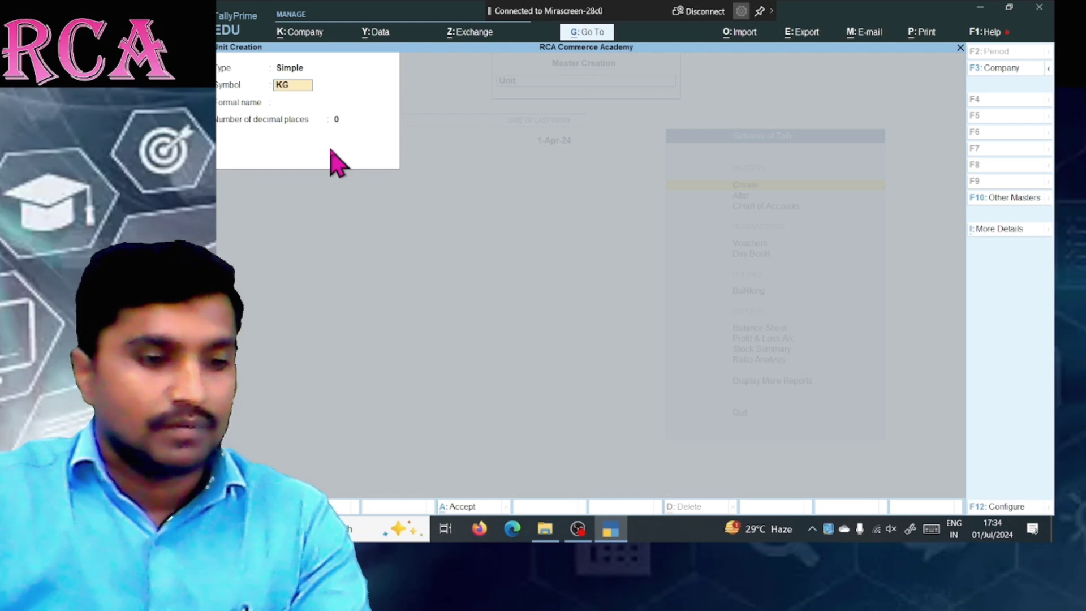
key(Return)
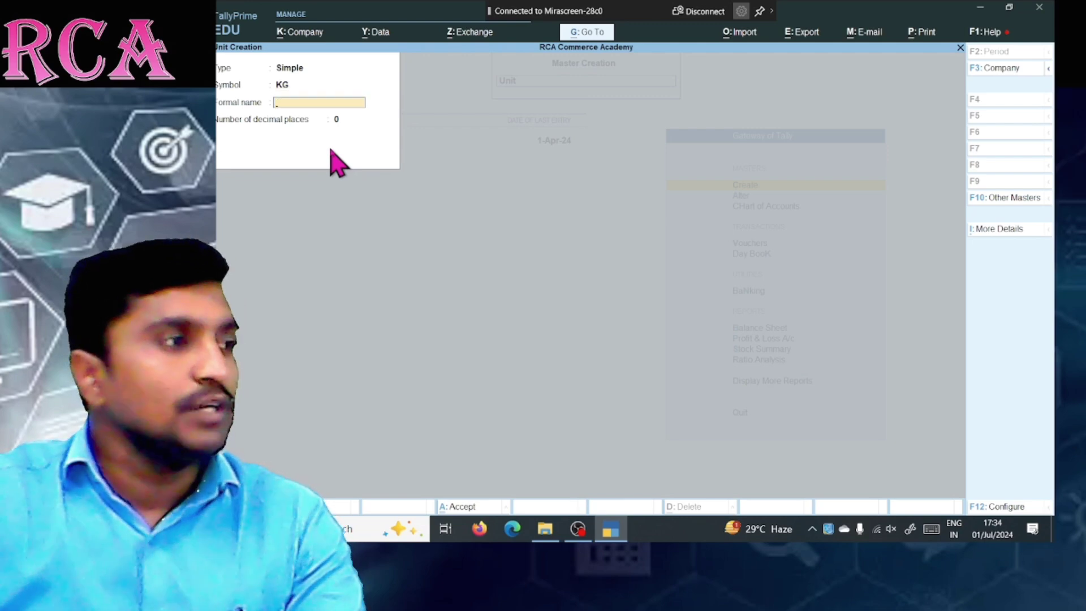
text(KILOG)
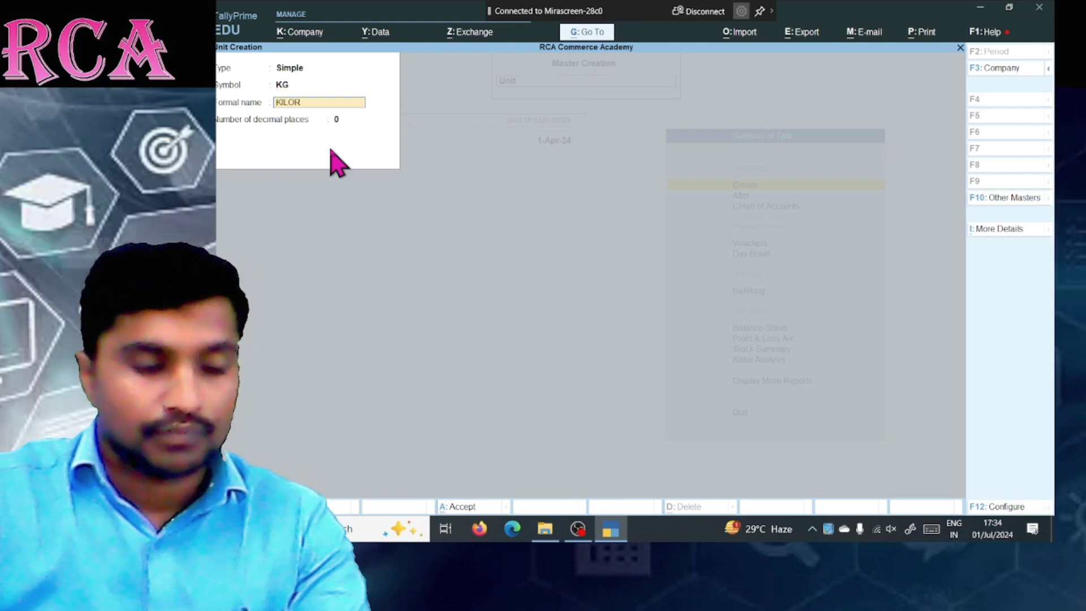
text(AME)
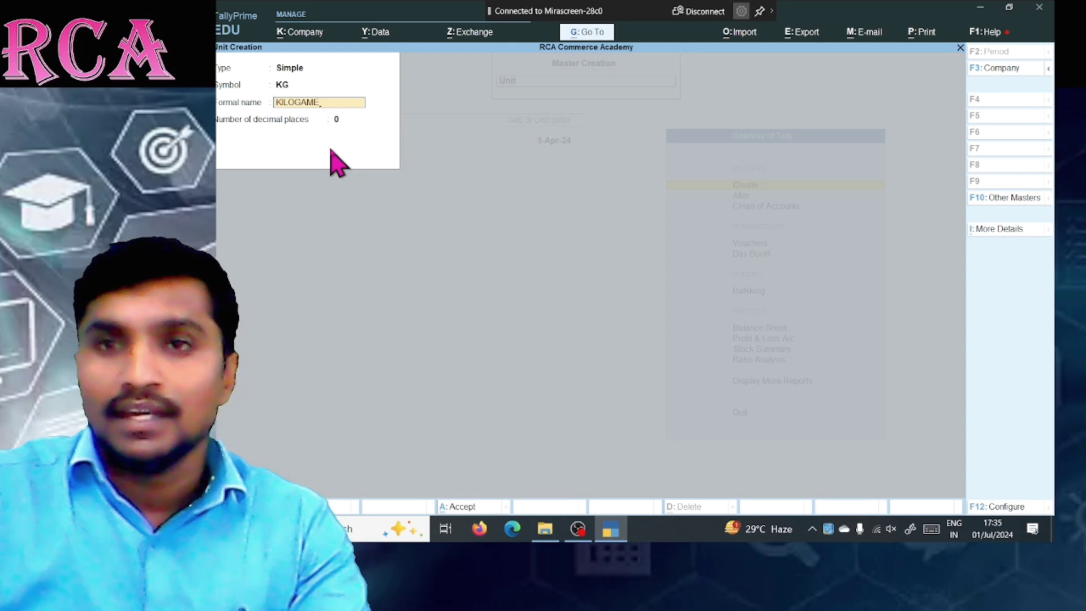
key(Return)
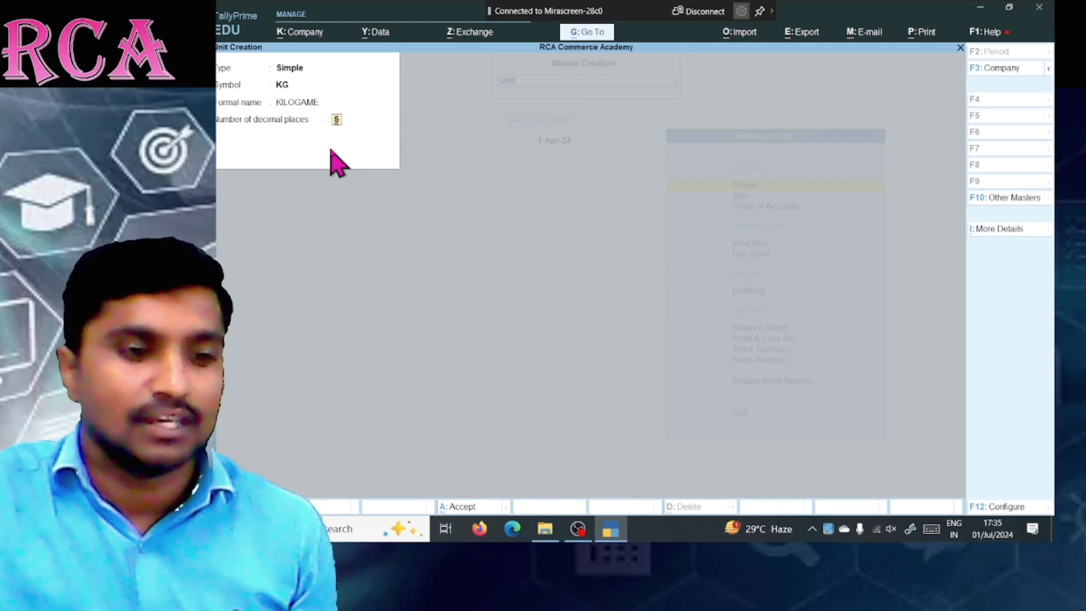
key(Return)
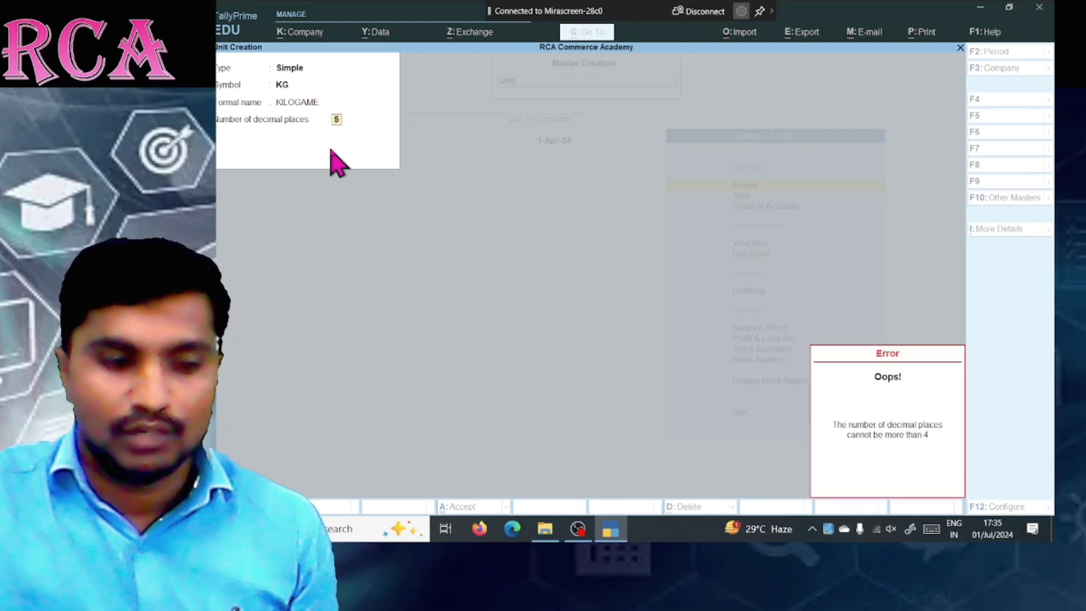
text(2)
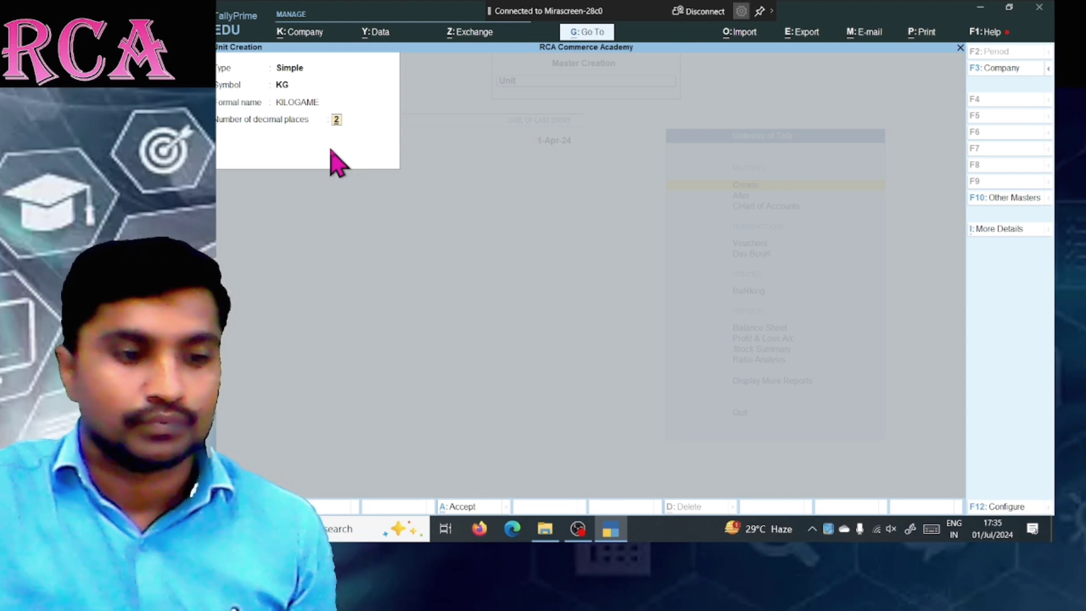
key(Return)
key(Return)
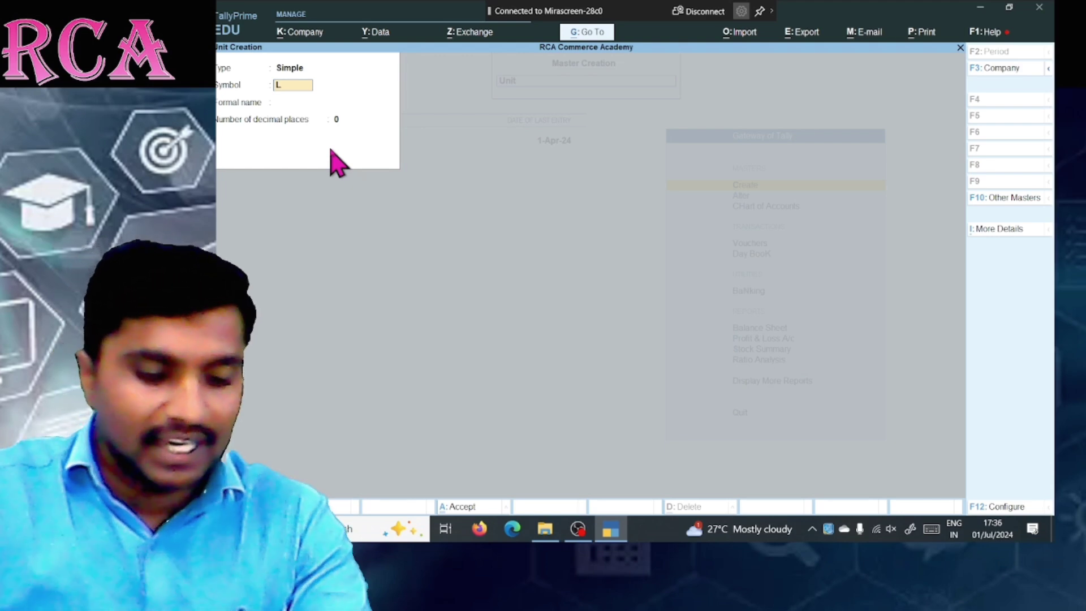
Step: Create a simple unit with symbol LTR, formal name LITER and 2 decimal places, and leave unit creation
text(TR)
key(Return)
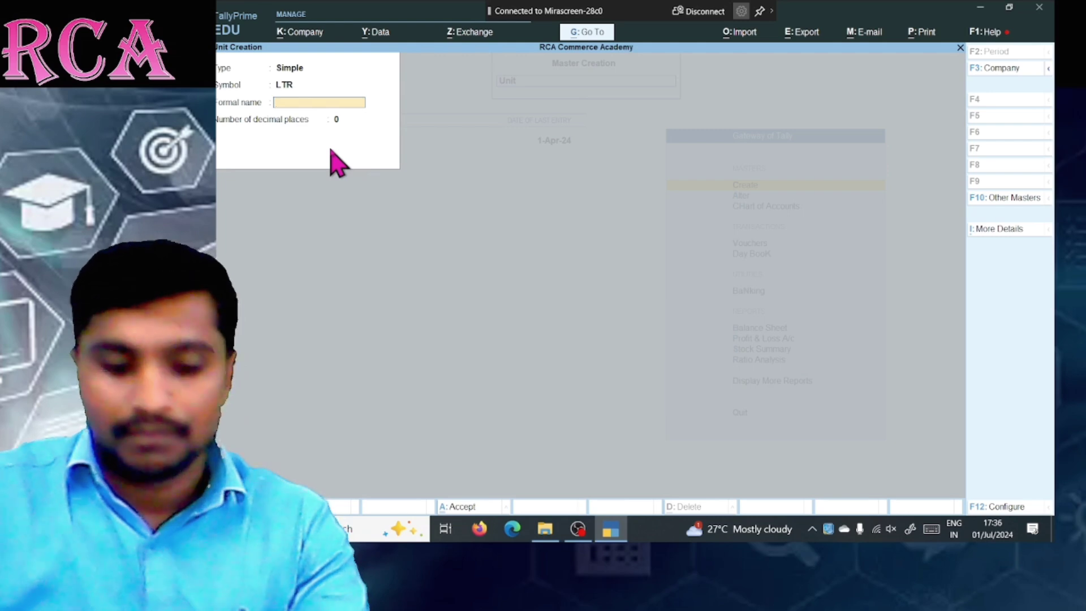
text(K)
key(BackSpace)
text(LITER)
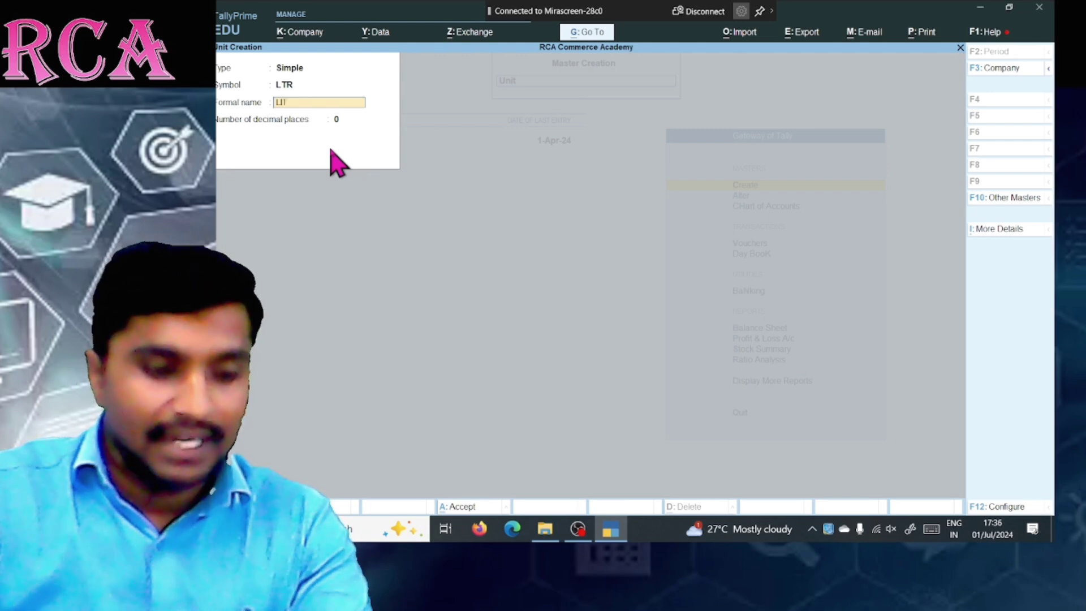
key(Return)
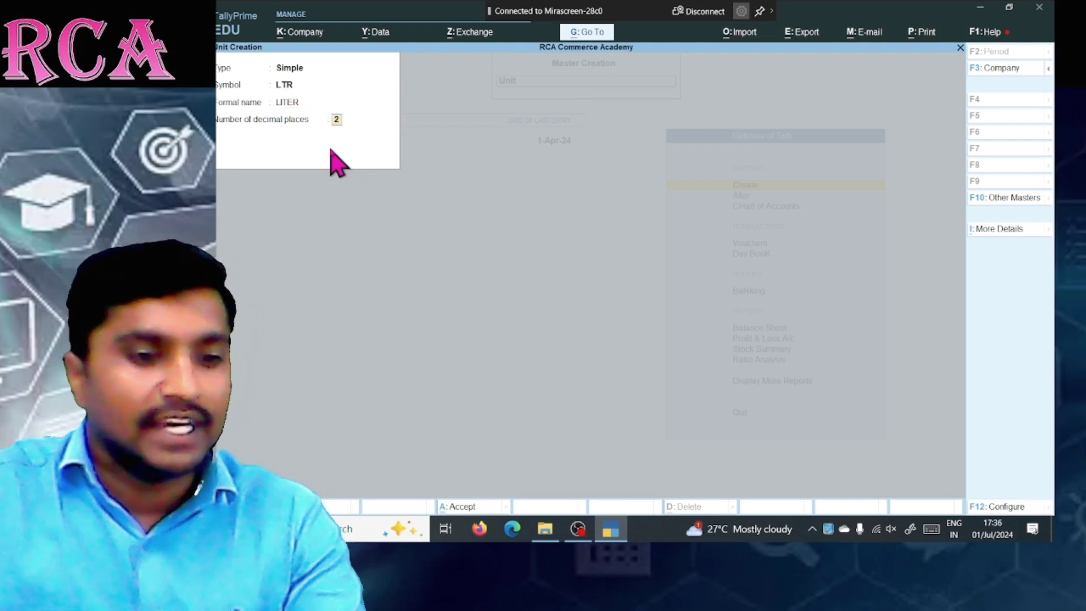
key(Return)
key(Return)
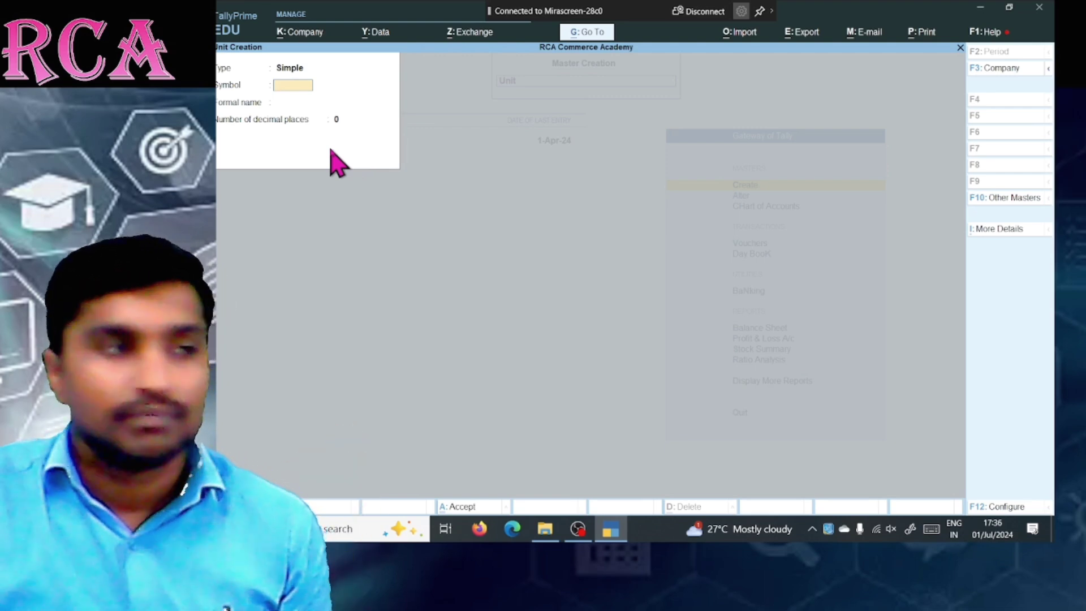
key(Escape)
key(Return)
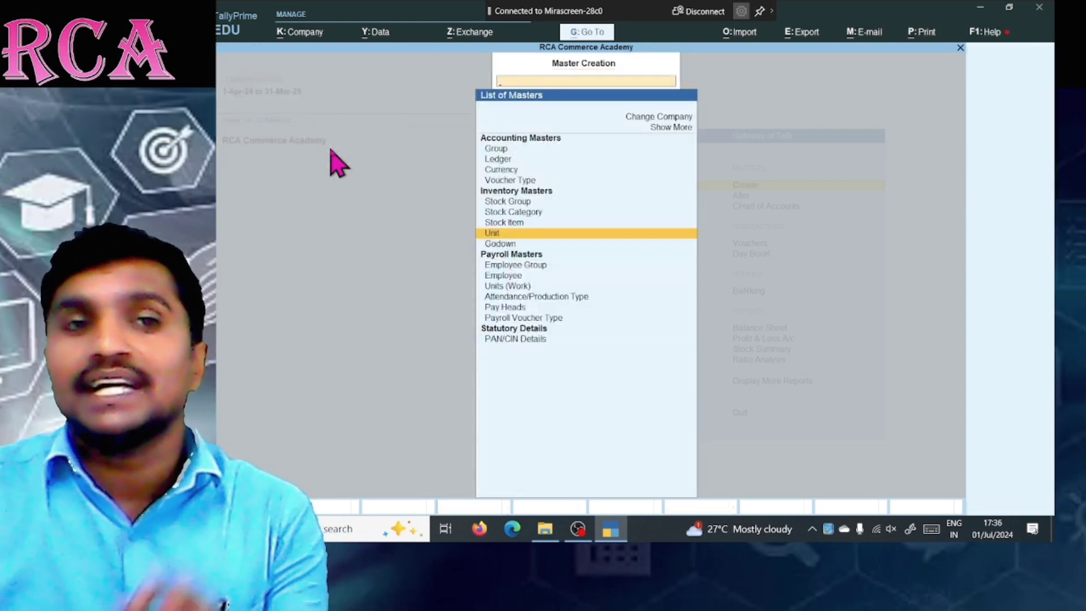
key(Up)
key(Up)
key(Up)
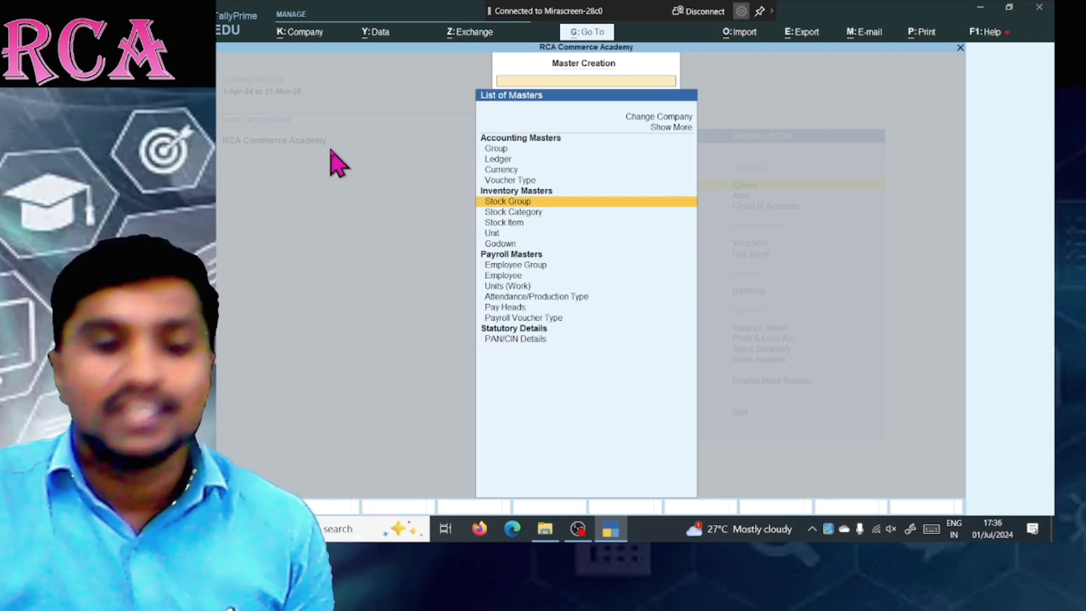
Step: Create a stock group named GROCERY under Primary, with quantities of items set to be added, and leave stock group creation
key(Return)
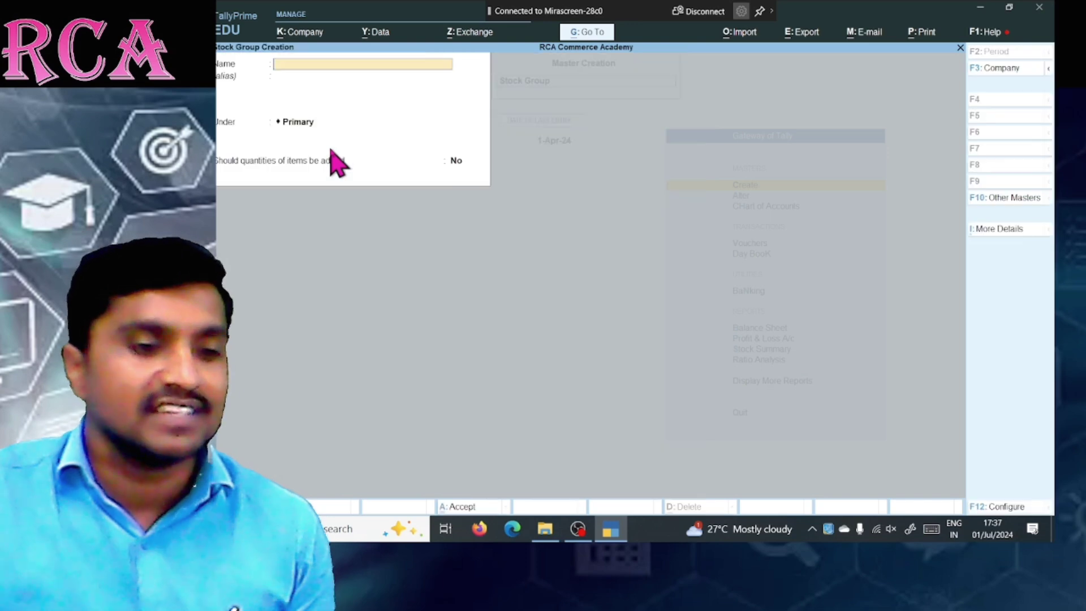
text(GROCERY)
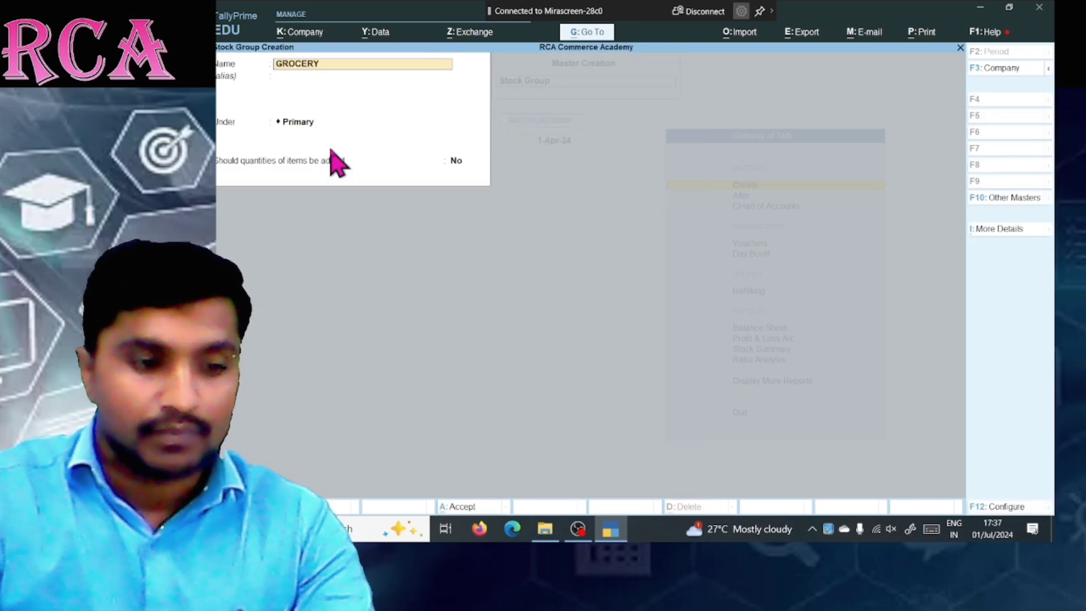
key(Return)
key(Return)
key(Return)
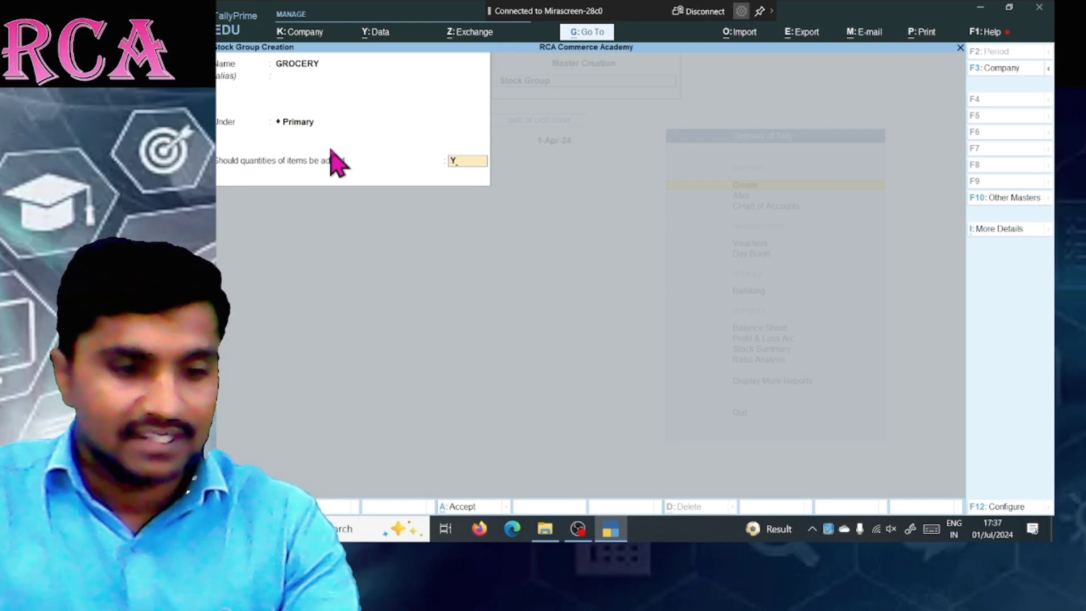
key(Return)
key(Return)
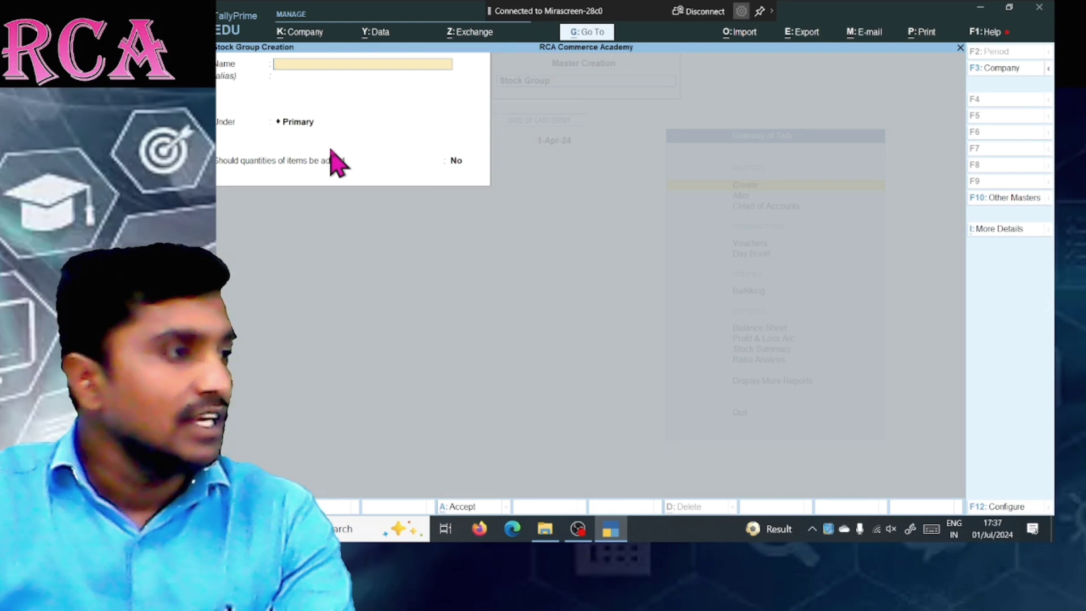
key(Escape)
Step: Start a new stock item named CELO FINE GRIP and clear the stray backslash from its alias
key(Return)
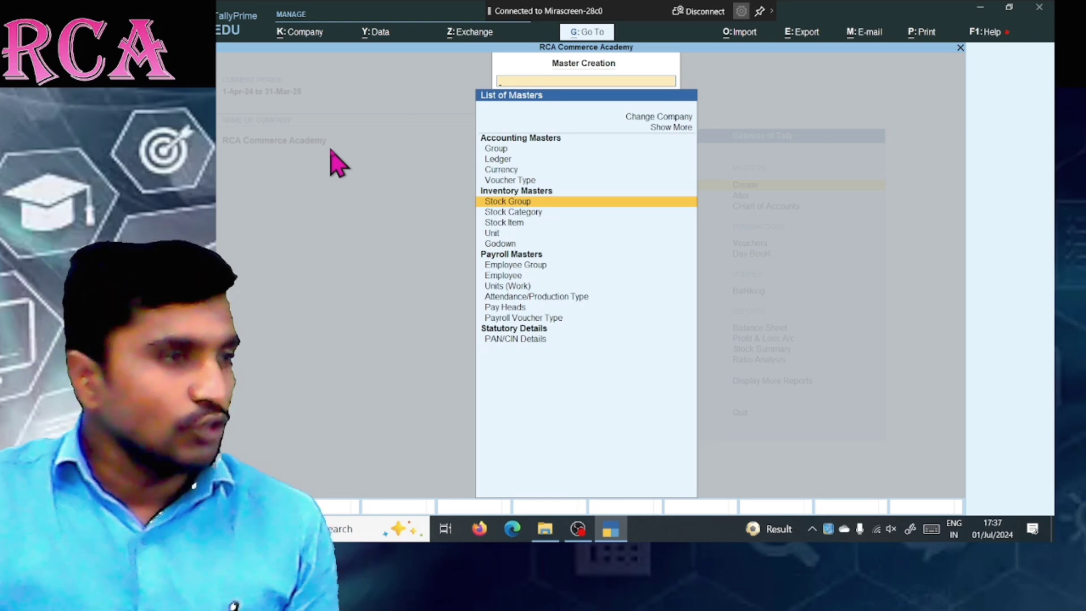
key(Down)
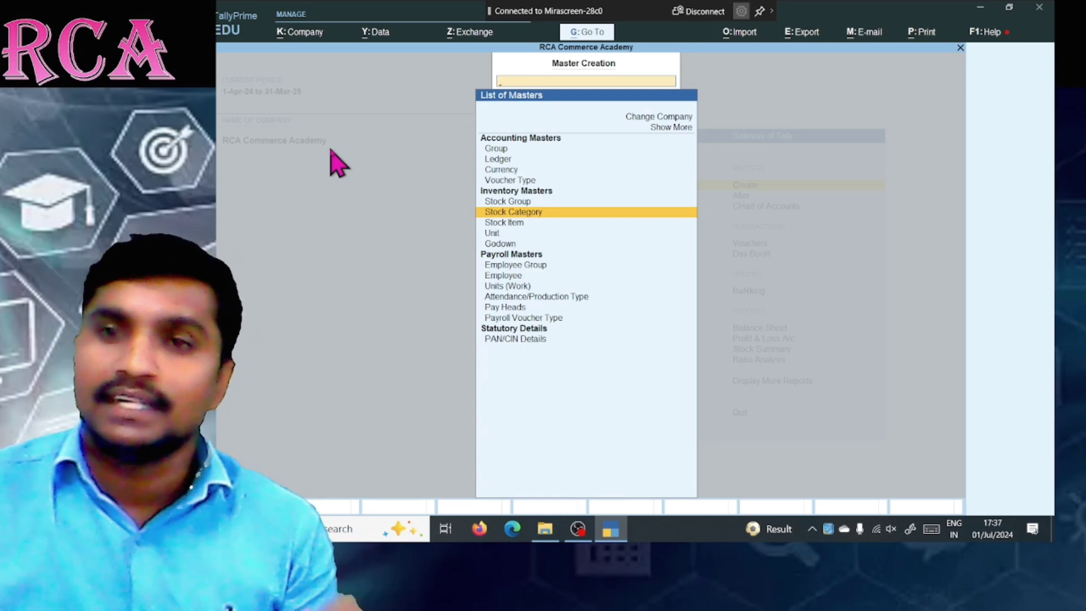
key(Down)
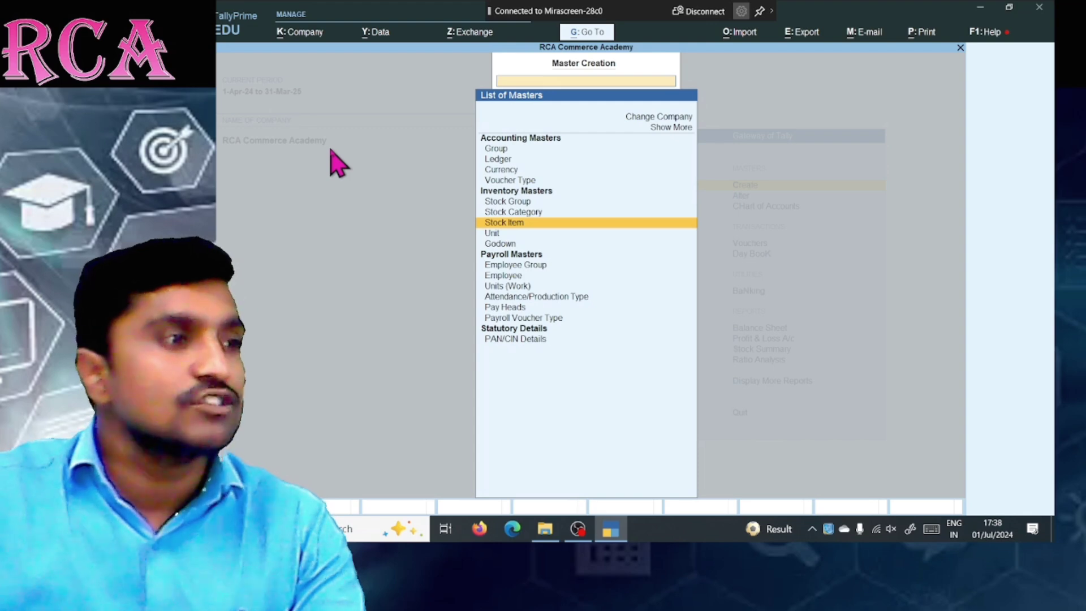
key(Return)
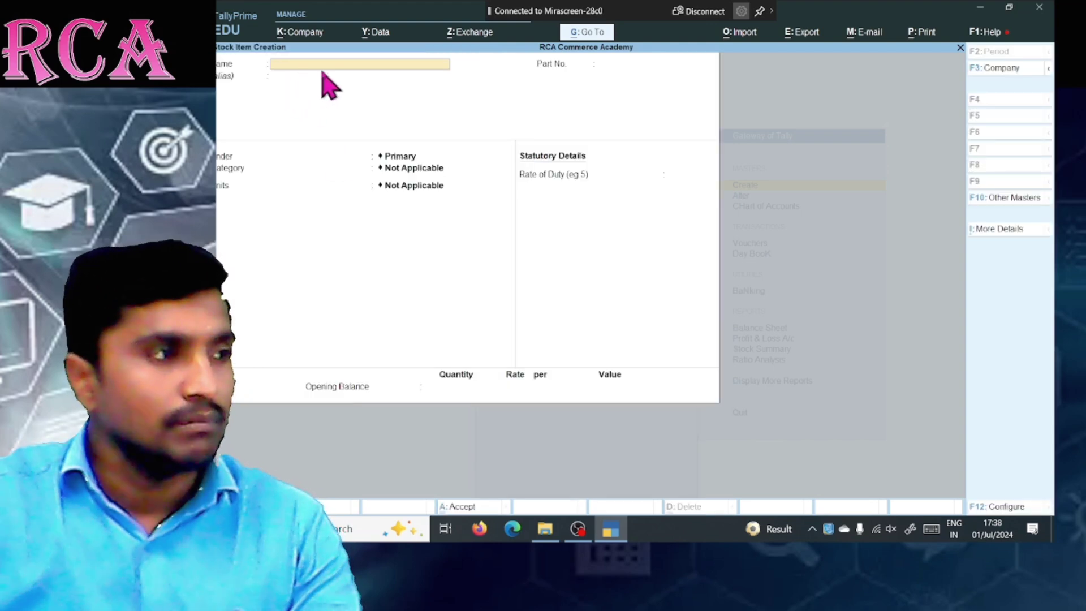
text(CELO FINGE)
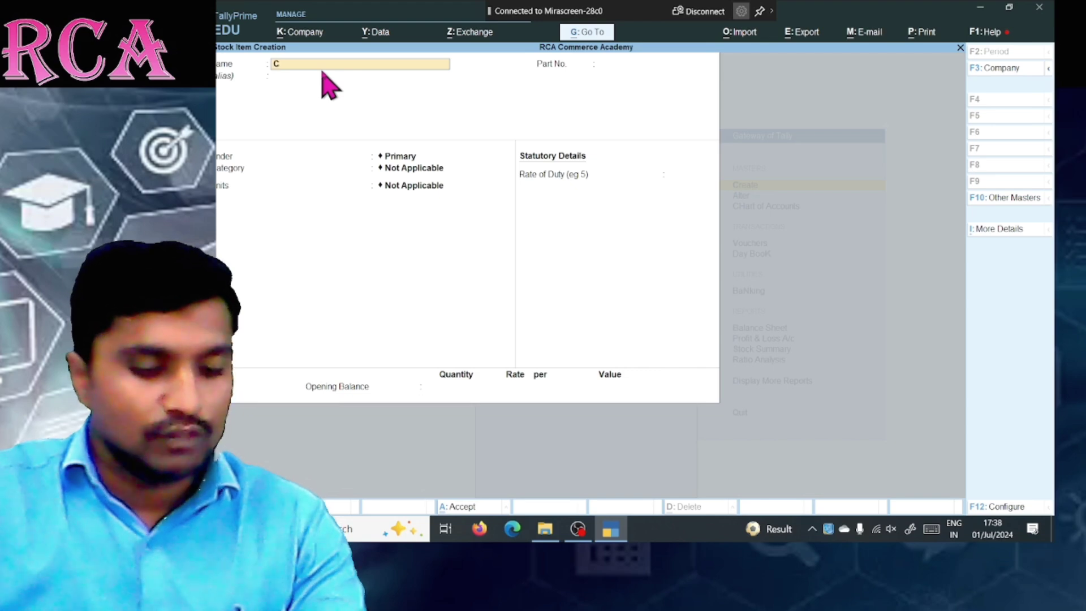
key(BackSpace)
key(BackSpace)
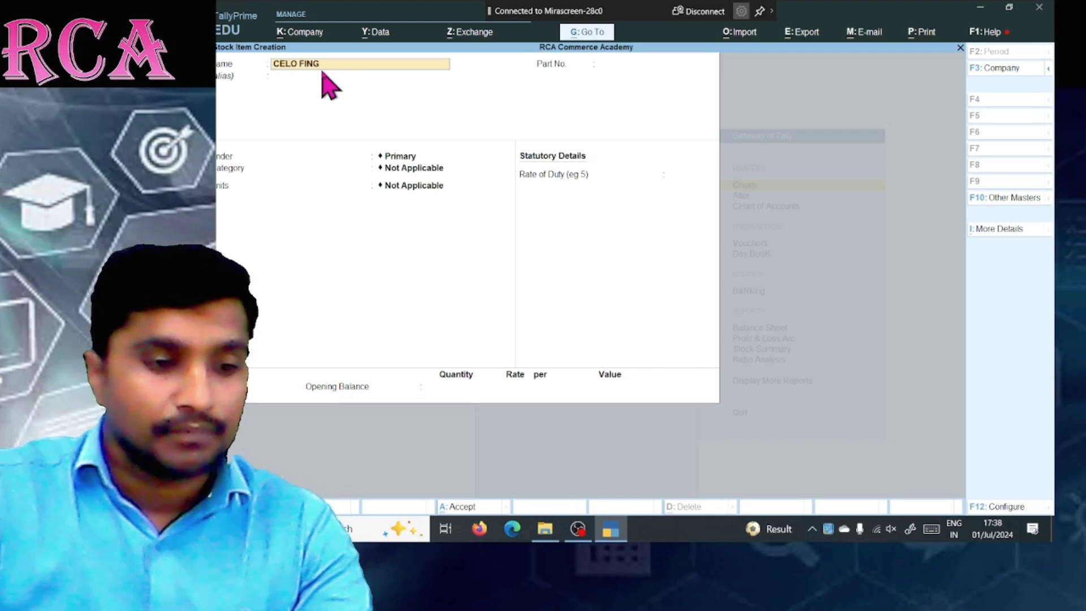
text(E GR)
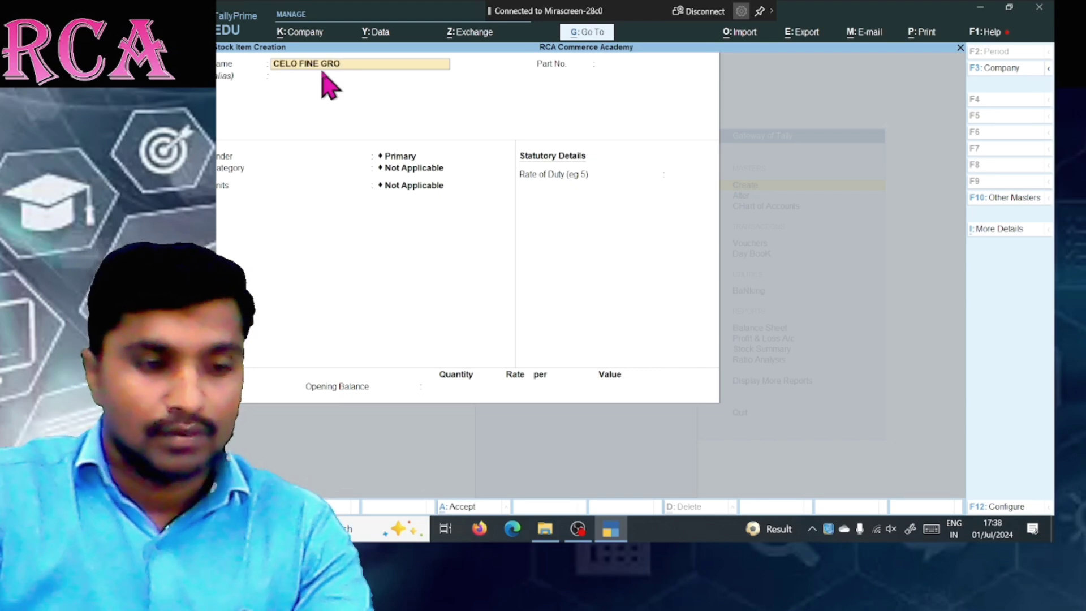
text(IP)
key(Return)
text(\)
key(Return)
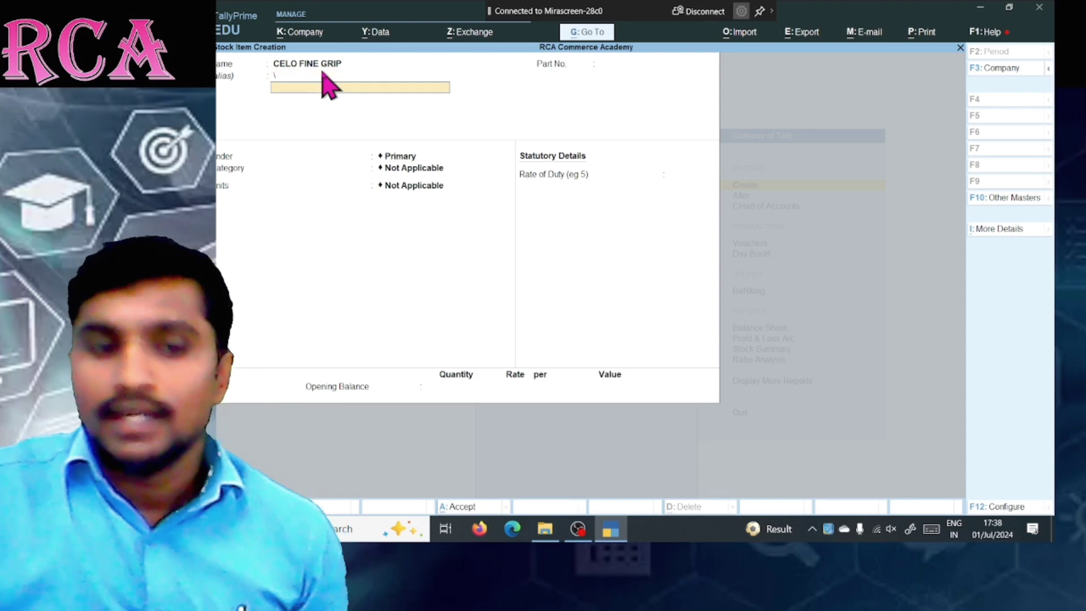
key(BackSpace)
key(BackSpace)
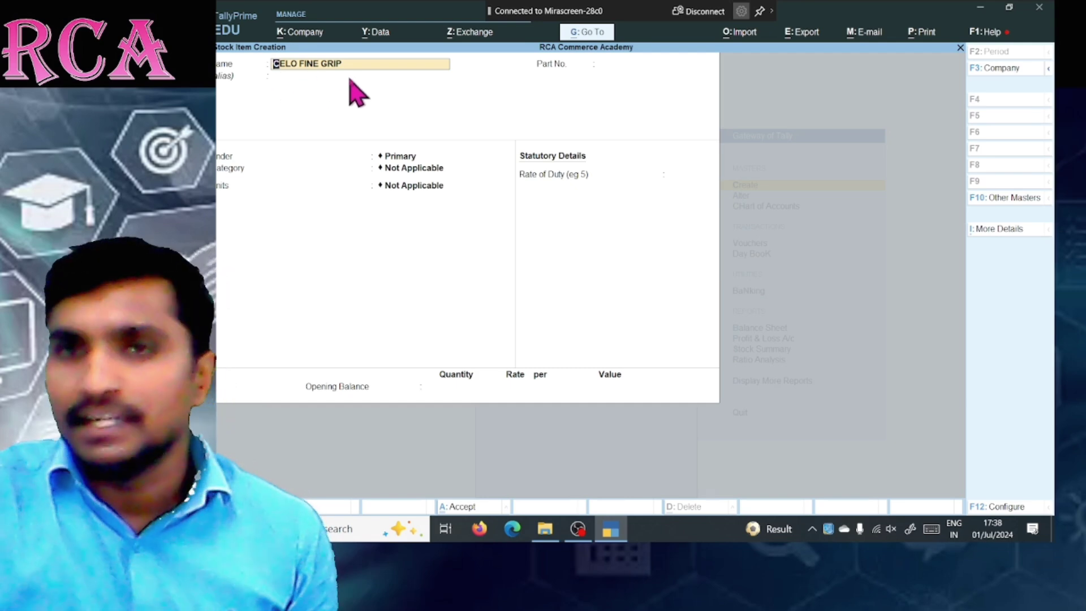
Step: Extend the stock item's name to CELO FINE GRIP RS 5, leaving the alias and part number blank
key(Return)
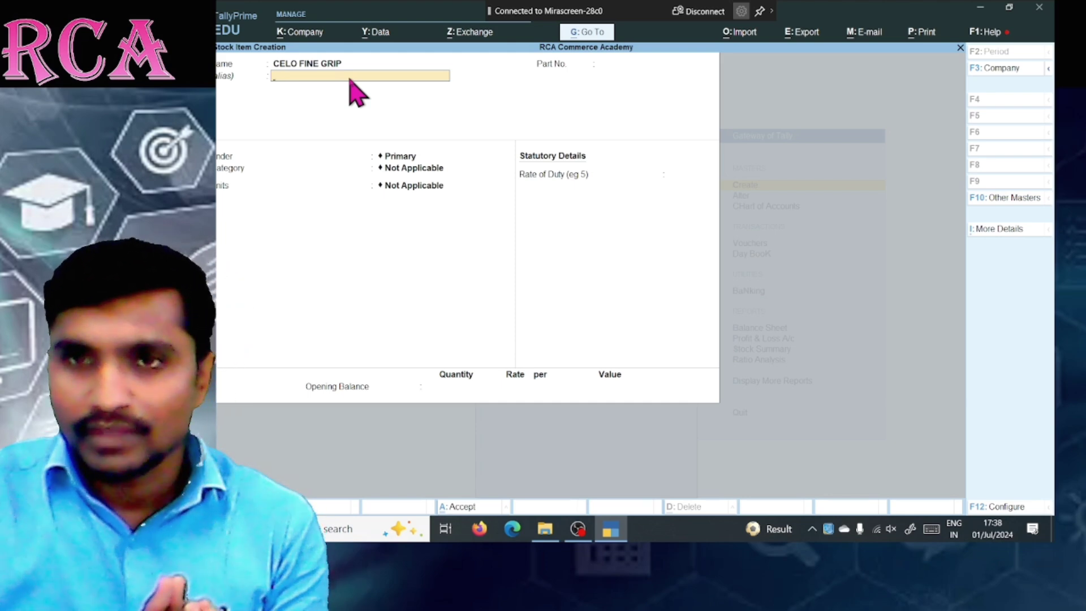
key(BackSpace)
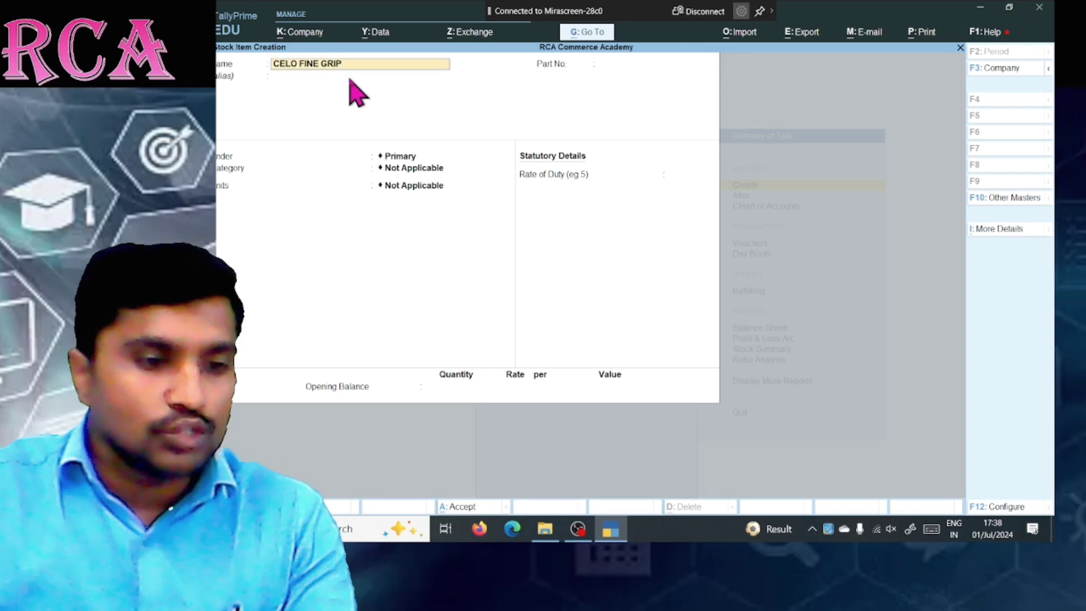
text(5)
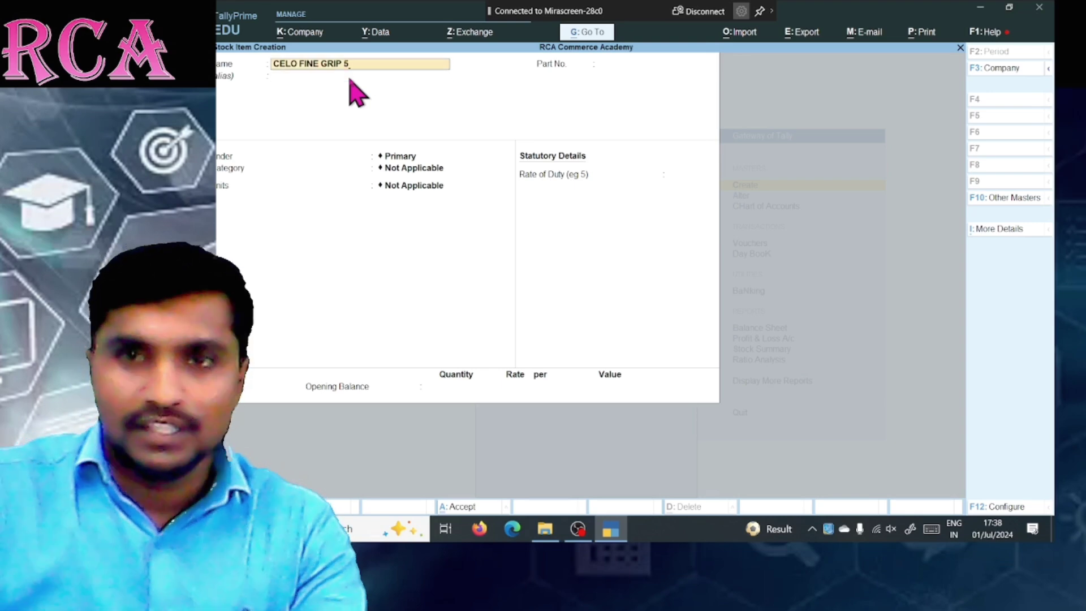
key(BackSpace)
key(BackSpace)
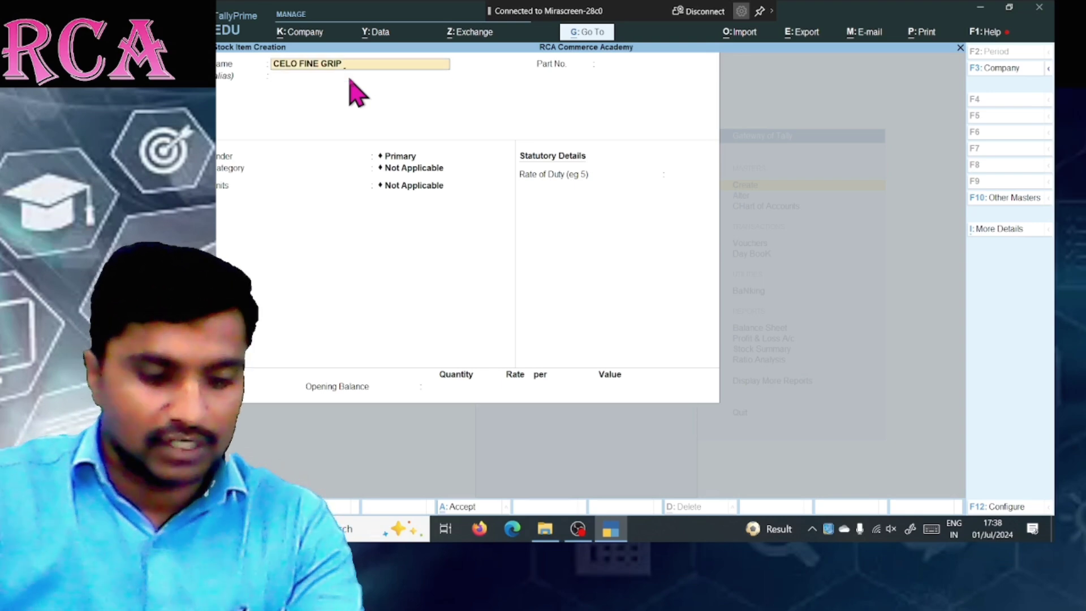
text(RS 5)
key(Return)
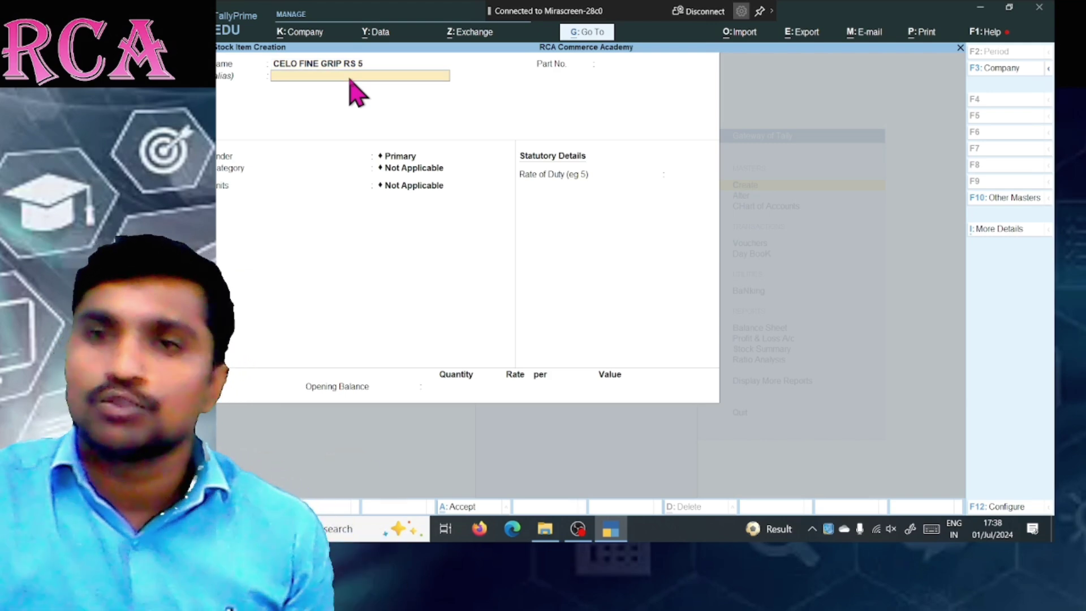
key(Return)
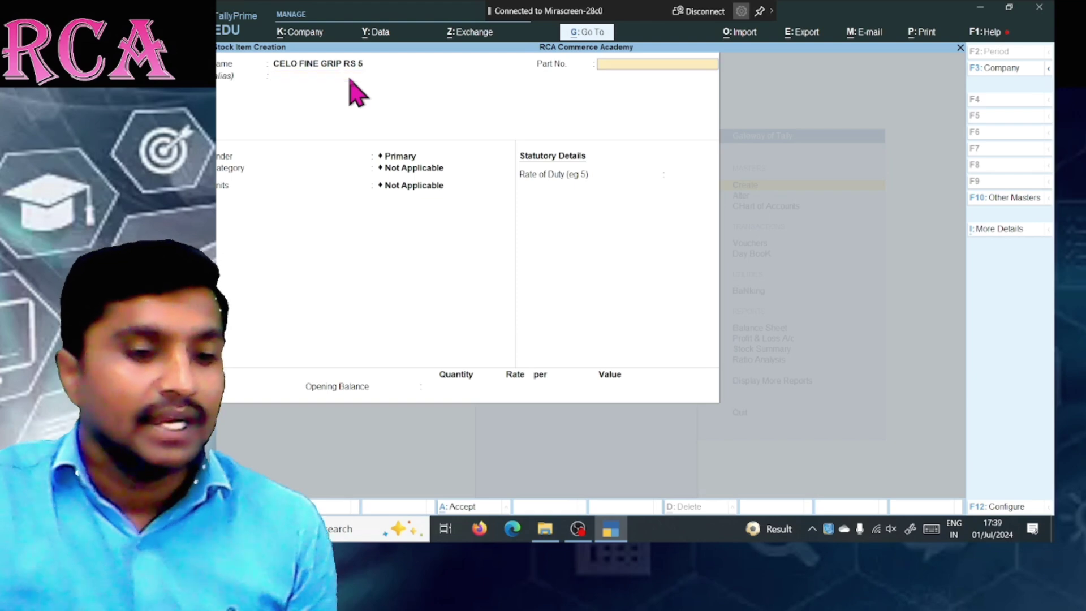
key(Return)
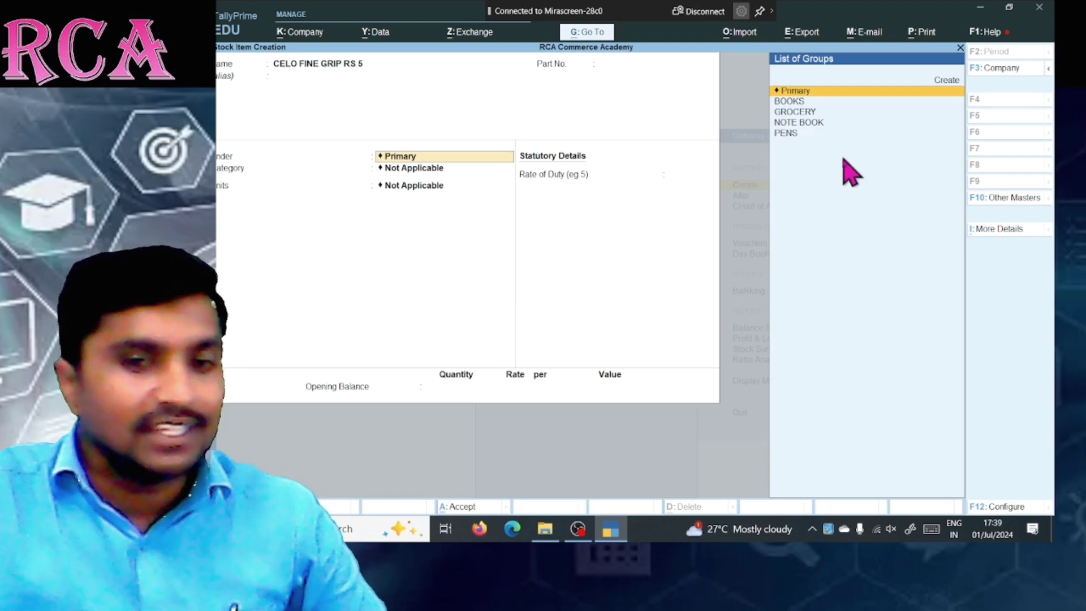
Step: Assign the stock item to the PENS group and the CELLO category
key(Down)
key(Down)
key(Down)
key(Down)
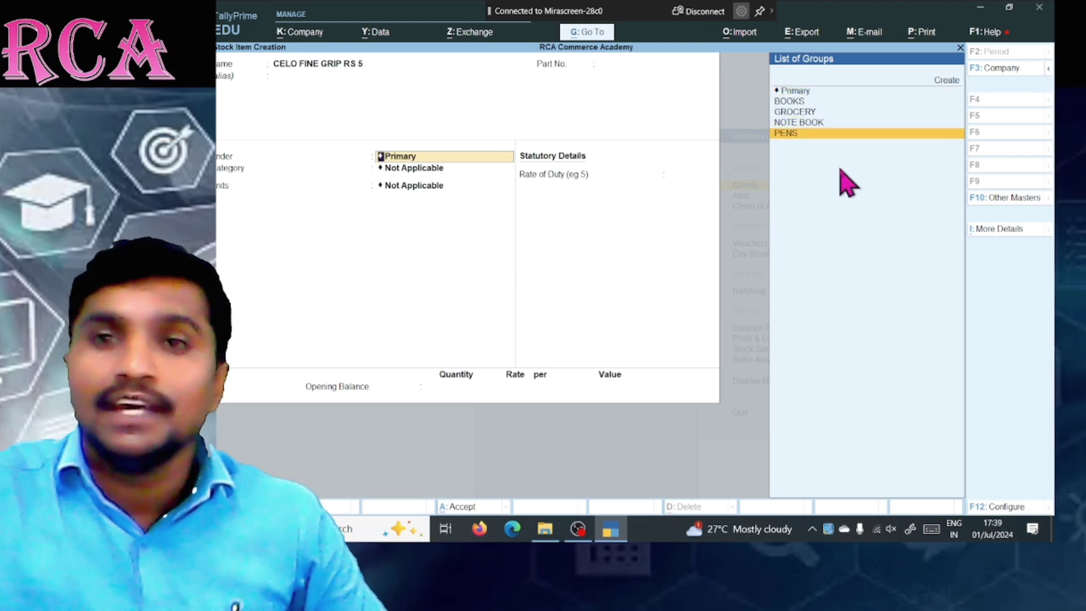
key(Return)
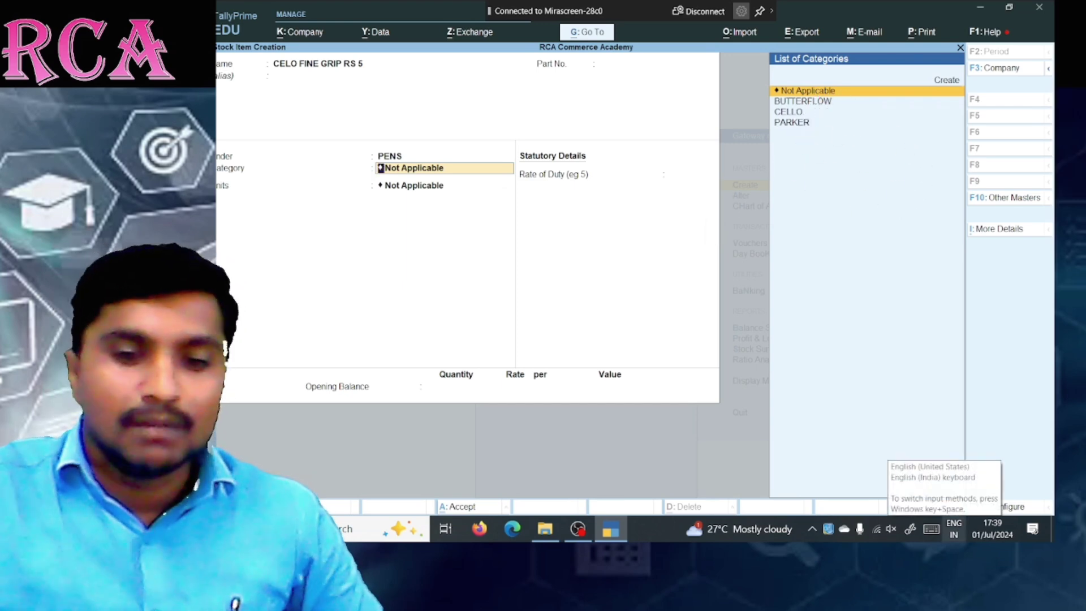
key(Down)
key(Down)
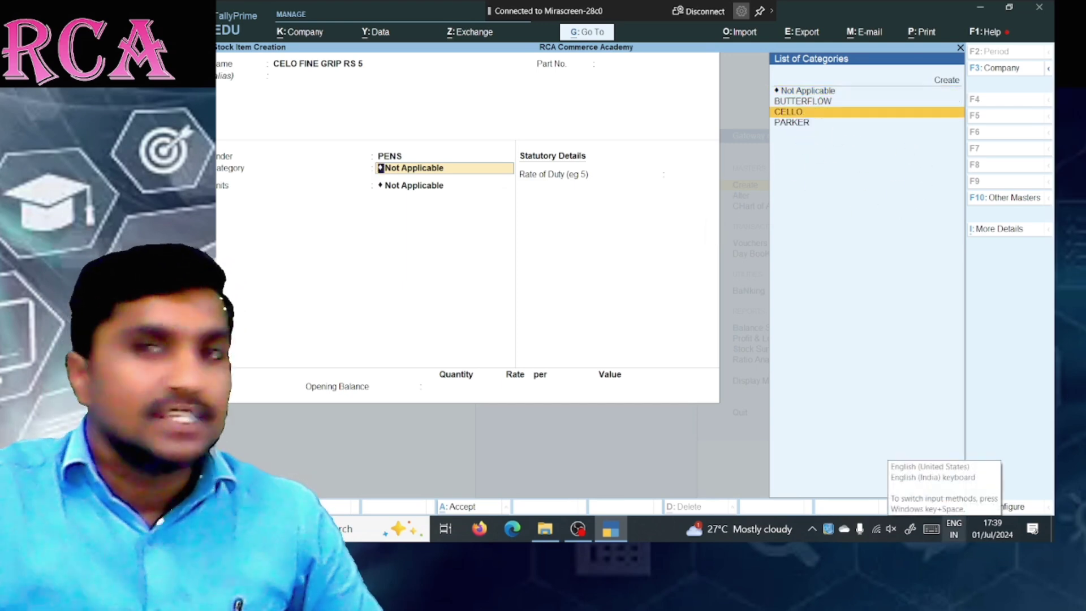
key(Return)
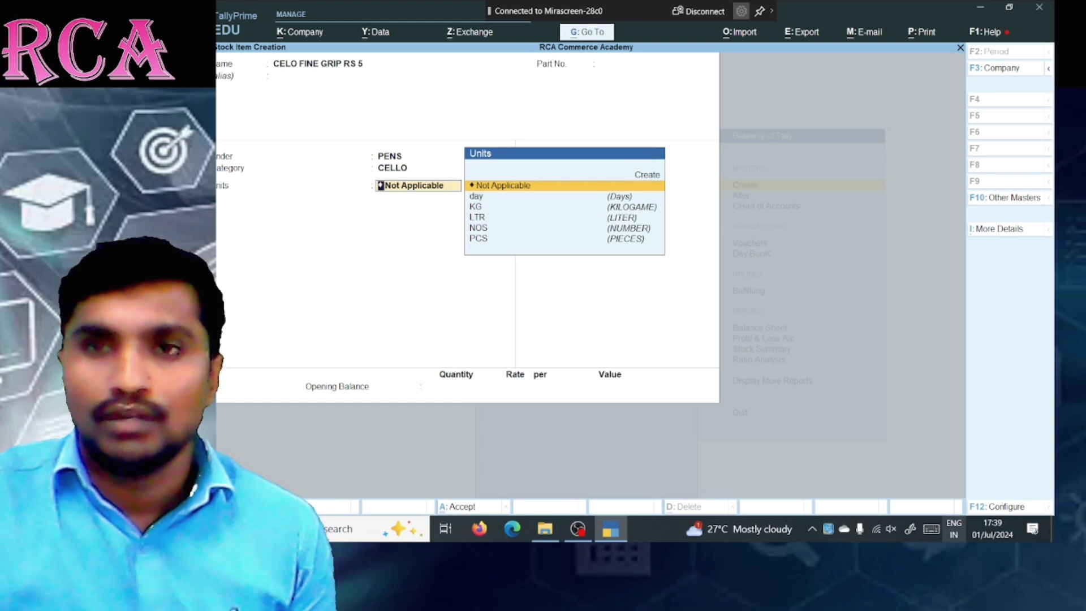
Step: Set the stock item's unit of measure to PCS
key(Down)
key(Down)
key(Down)
key(Down)
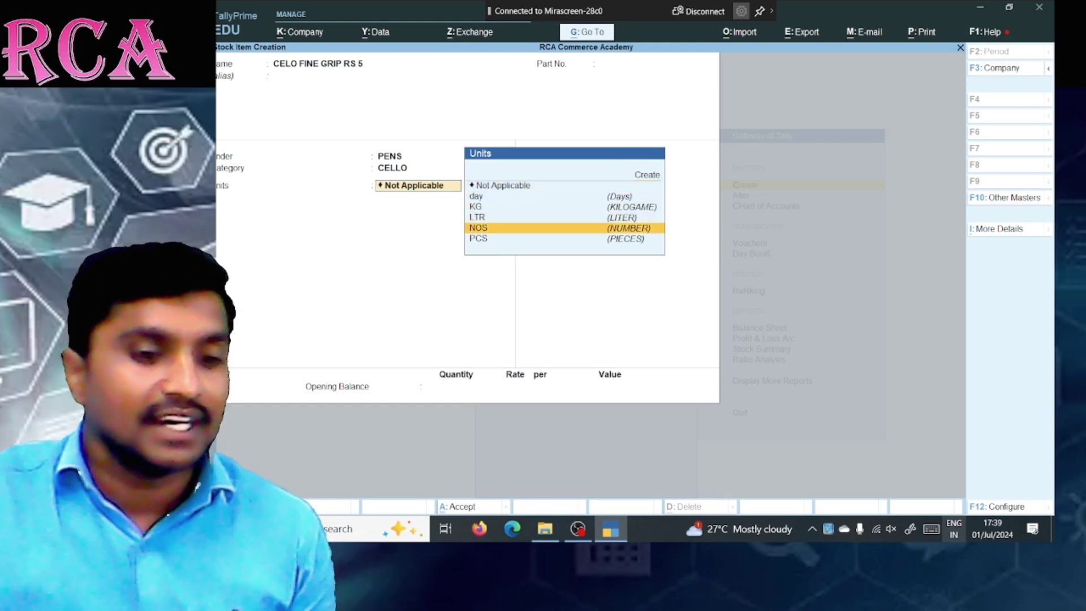
key(Down)
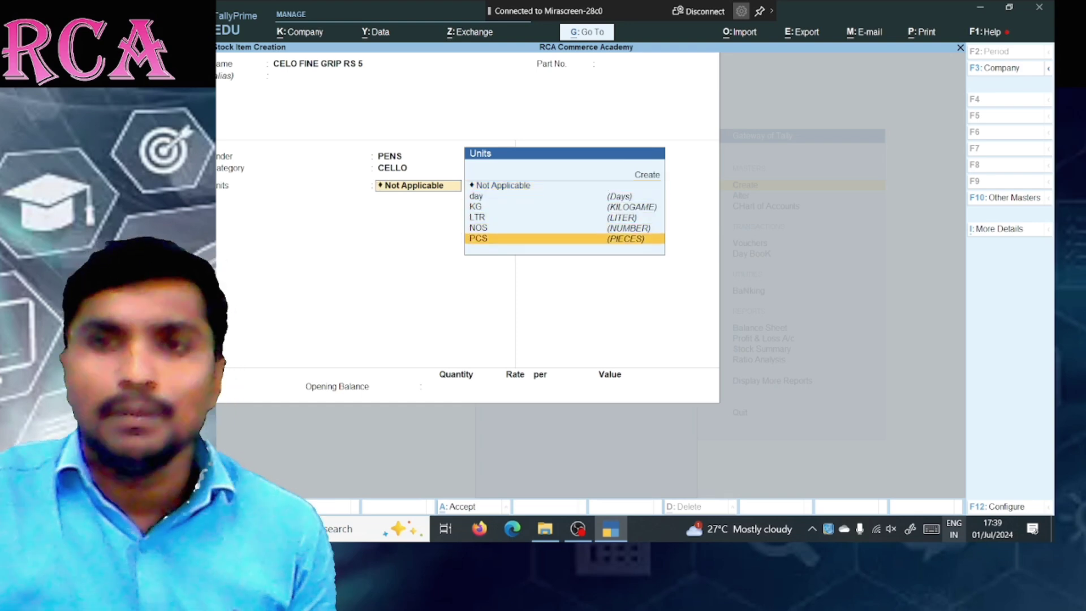
key(Return)
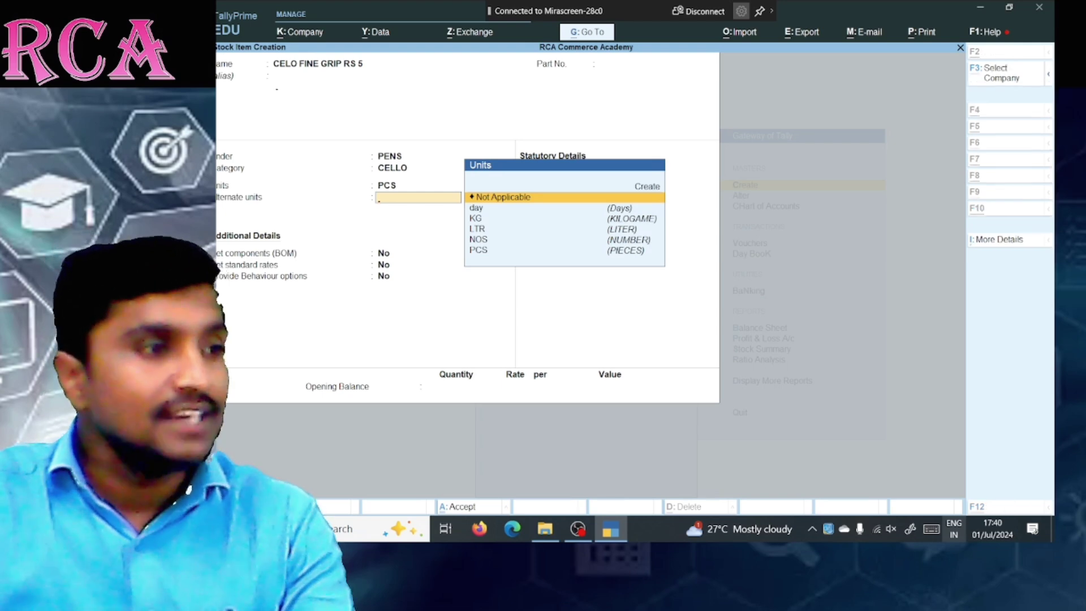
Step: Start creating a new alternate unit for the stock item and set its type to Compound
key(alt+c)
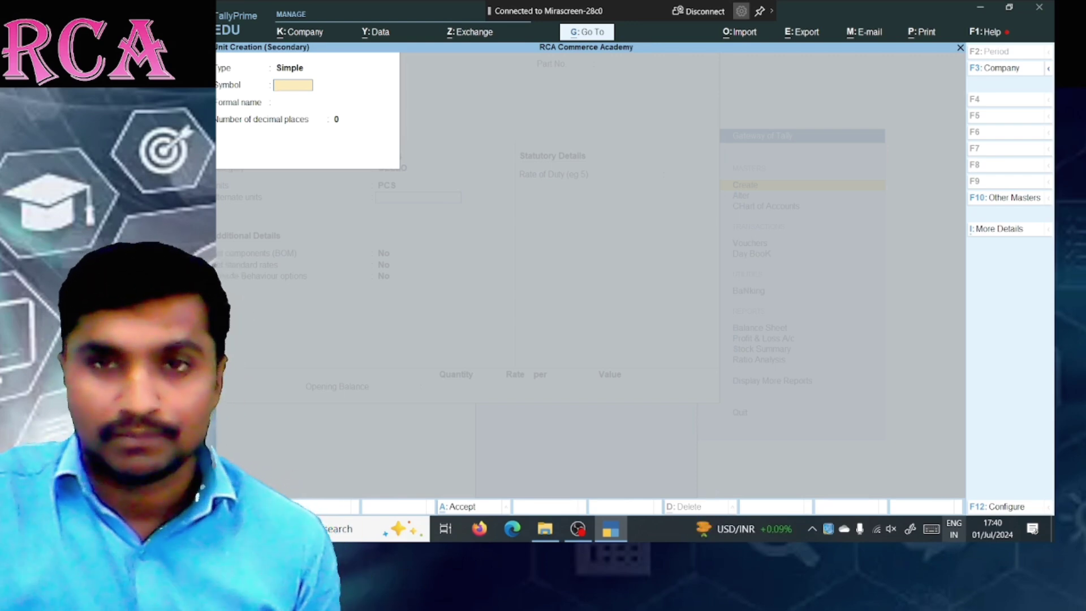
key(BackSpace)
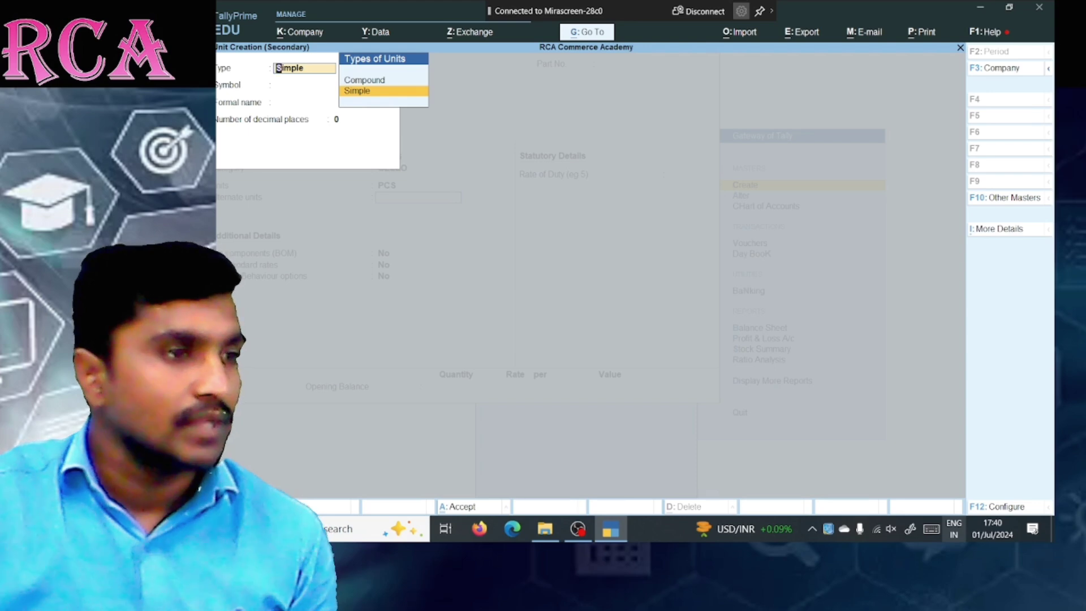
key(Up)
key(Return)
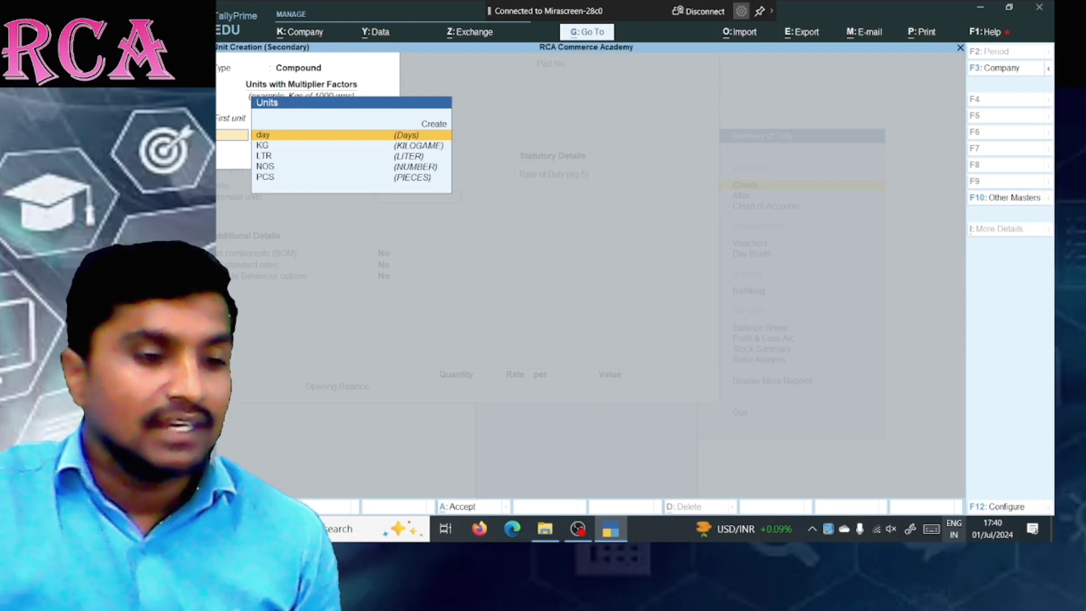
key(BackSpace)
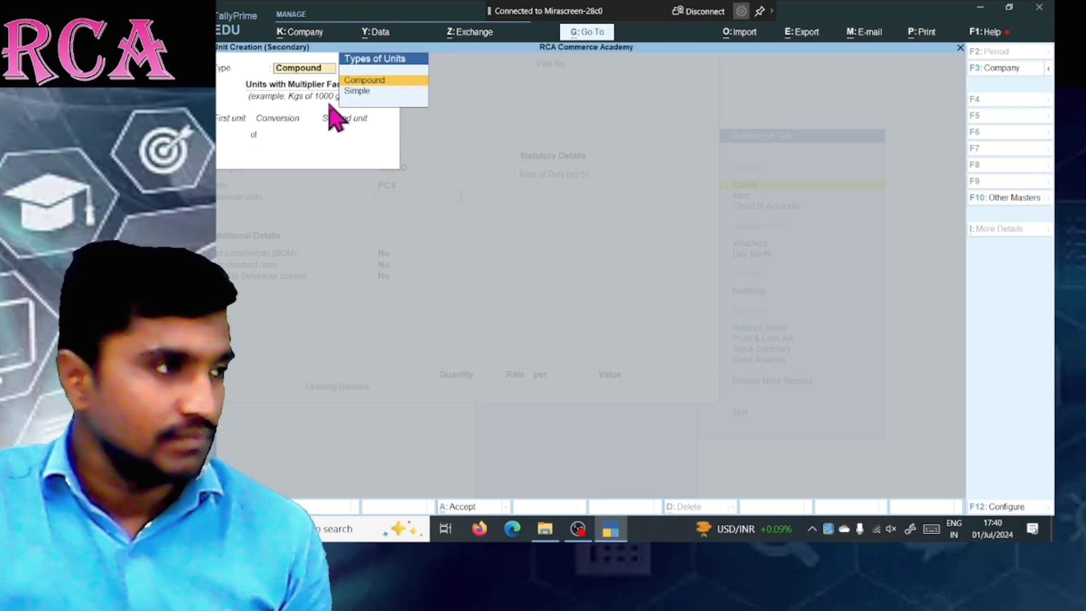
key(Return)
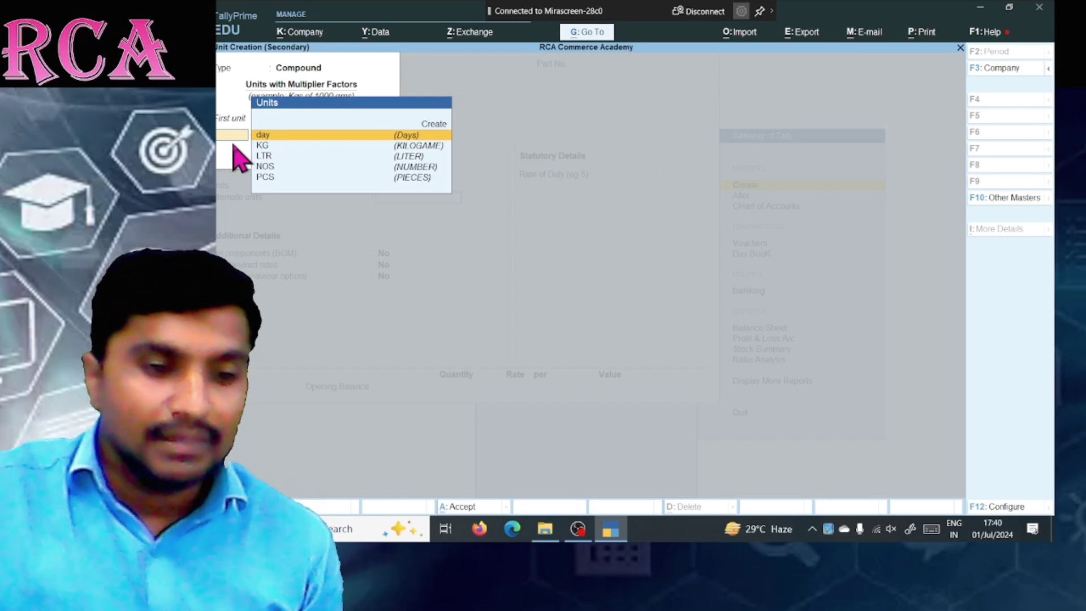
Step: Create a simple unit with symbol POUCH, no formal name and 0 decimal places as the compound unit's first unit
key(Up)
key(Return)
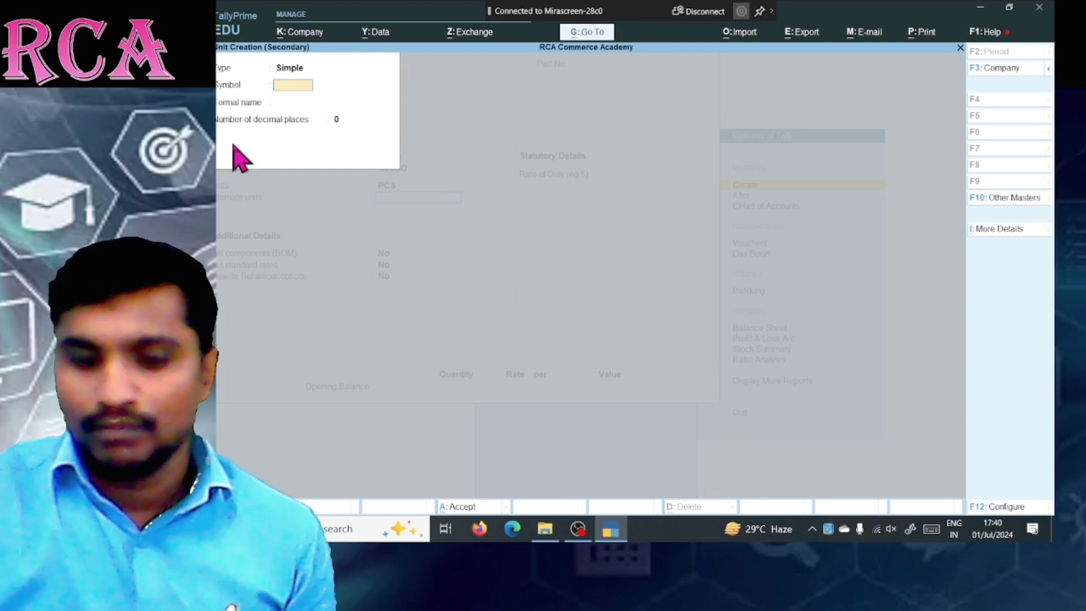
text(POUCH)
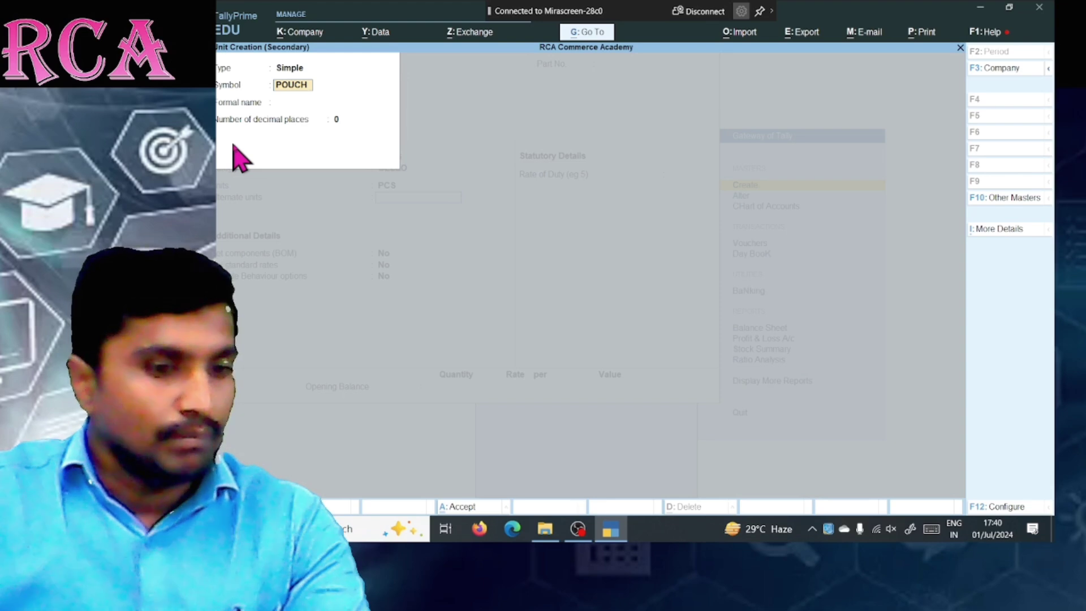
text( OF 5)
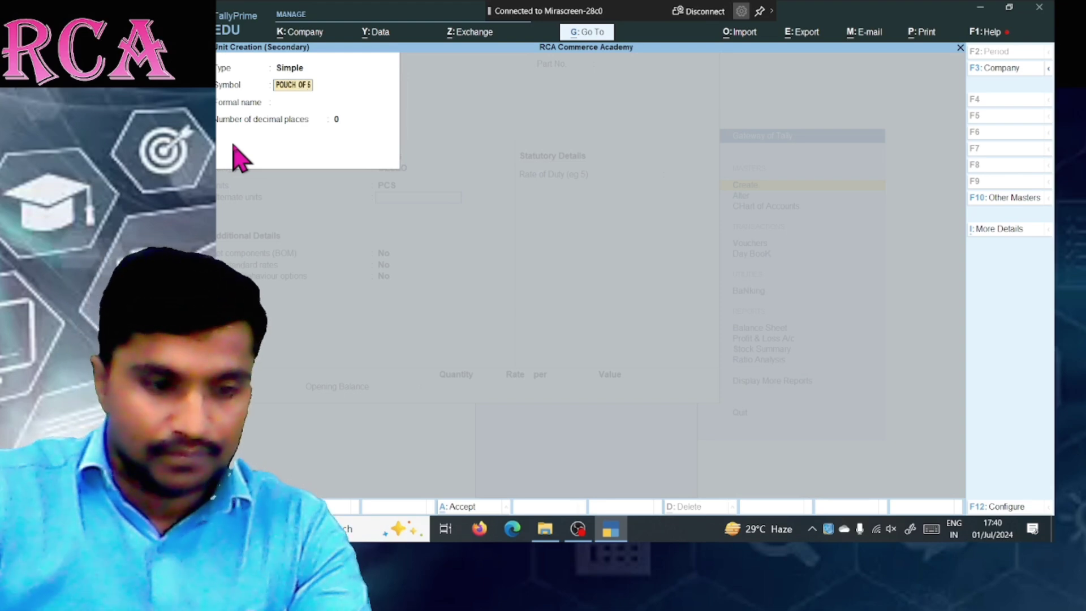
key(BackSpace)
key(BackSpace)
key(BackSpace)
key(Return)
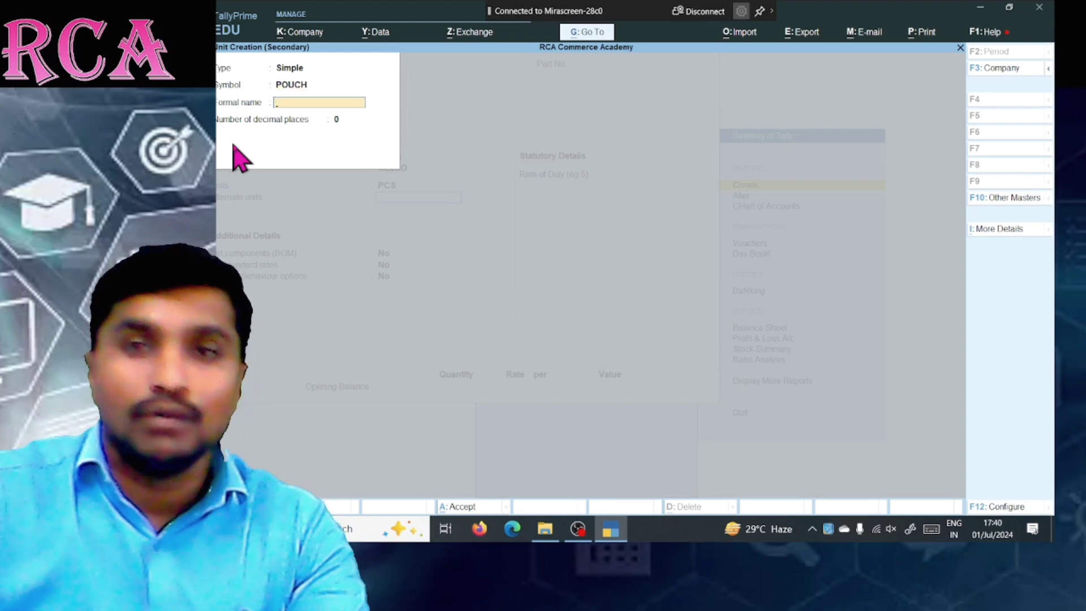
key(Return)
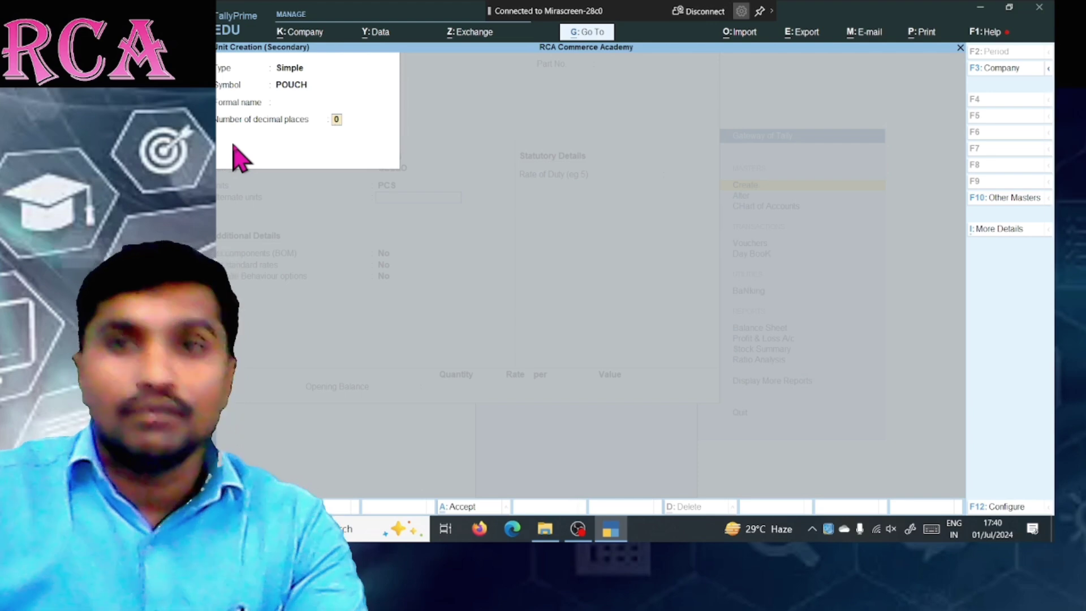
key(Return)
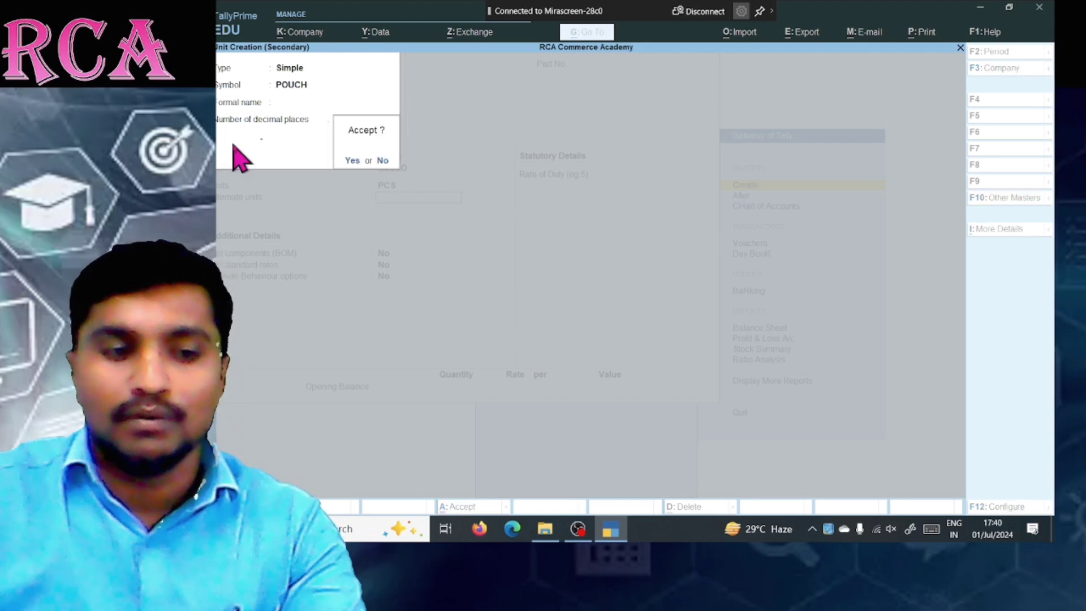
key(Return)
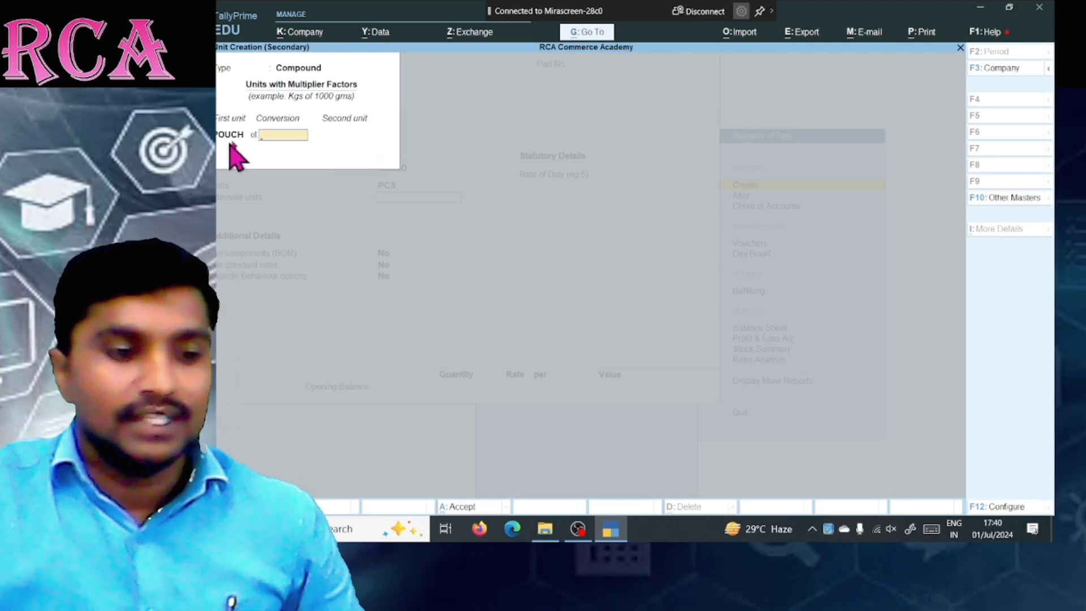
Step: Set the compound unit's conversion to 5 with PCS as the second unit, and save it
text(5)
key(Return)
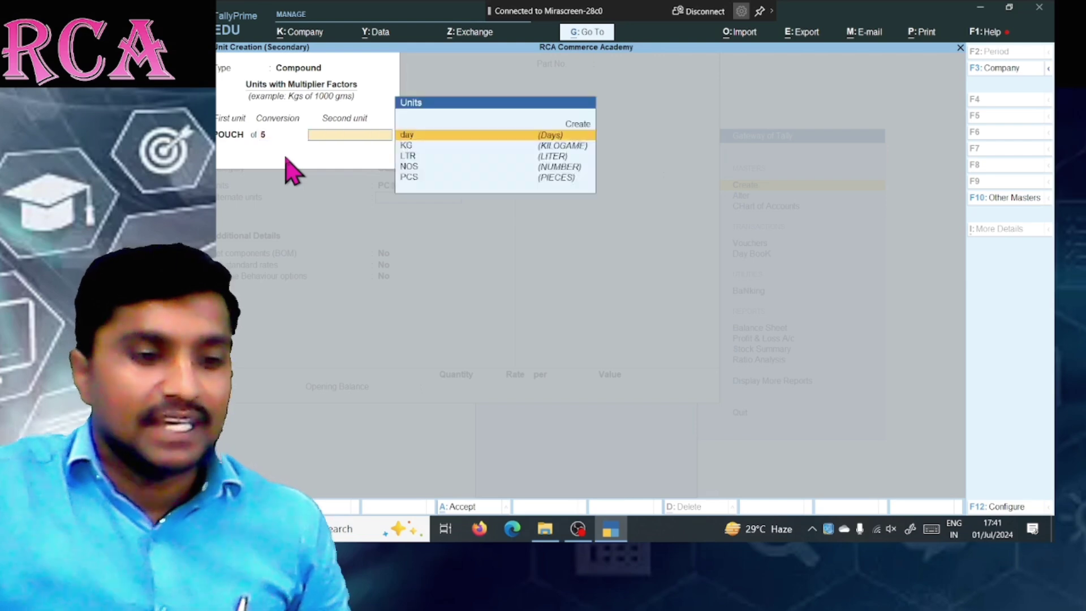
key(Down)
key(Down)
key(Down)
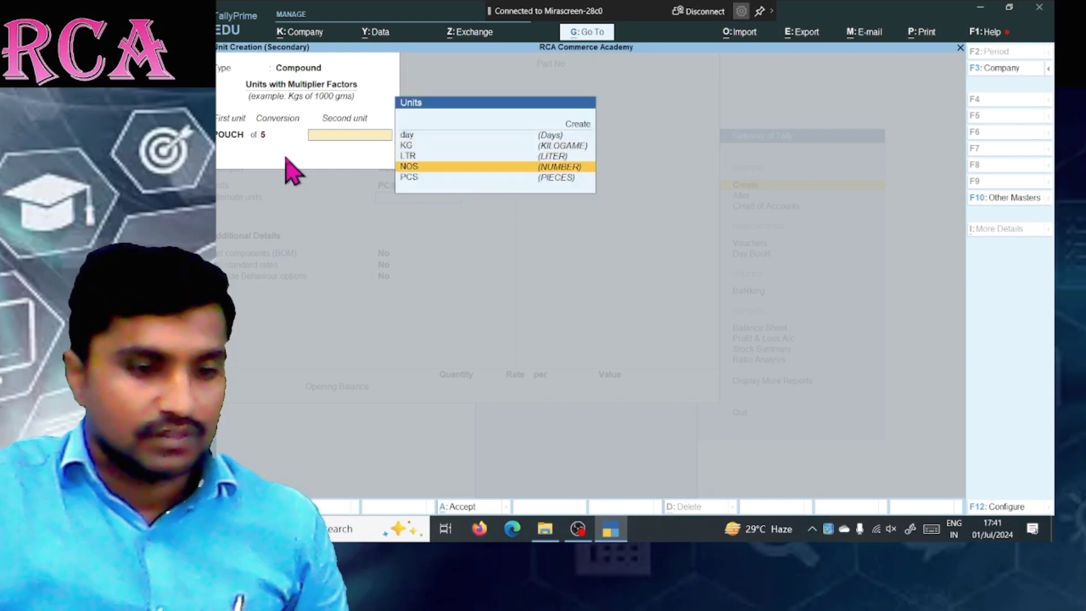
key(Return)
key(Escape)
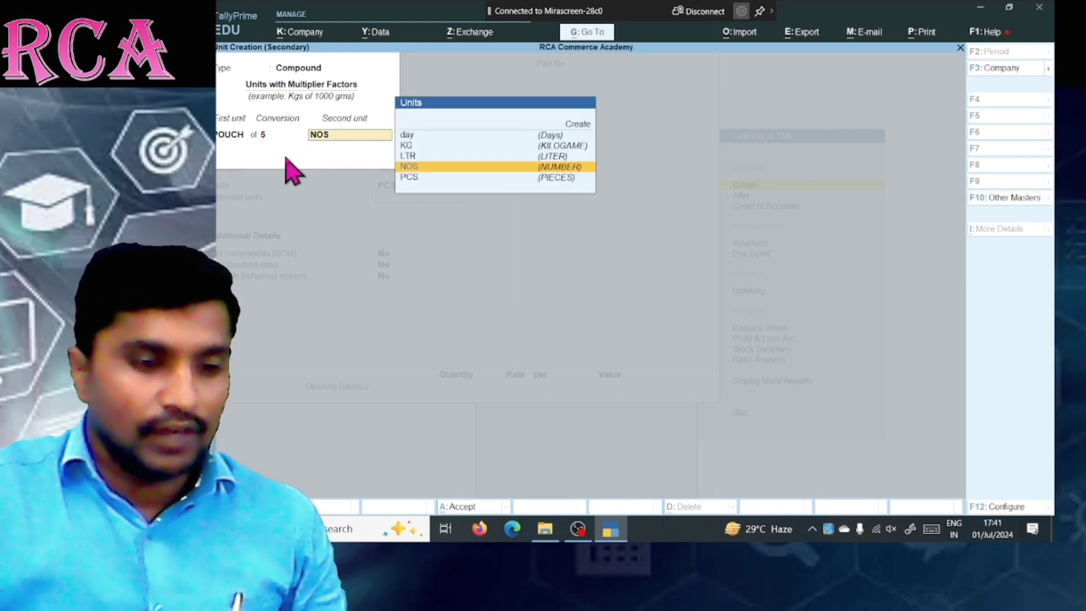
key(Down)
key(Return)
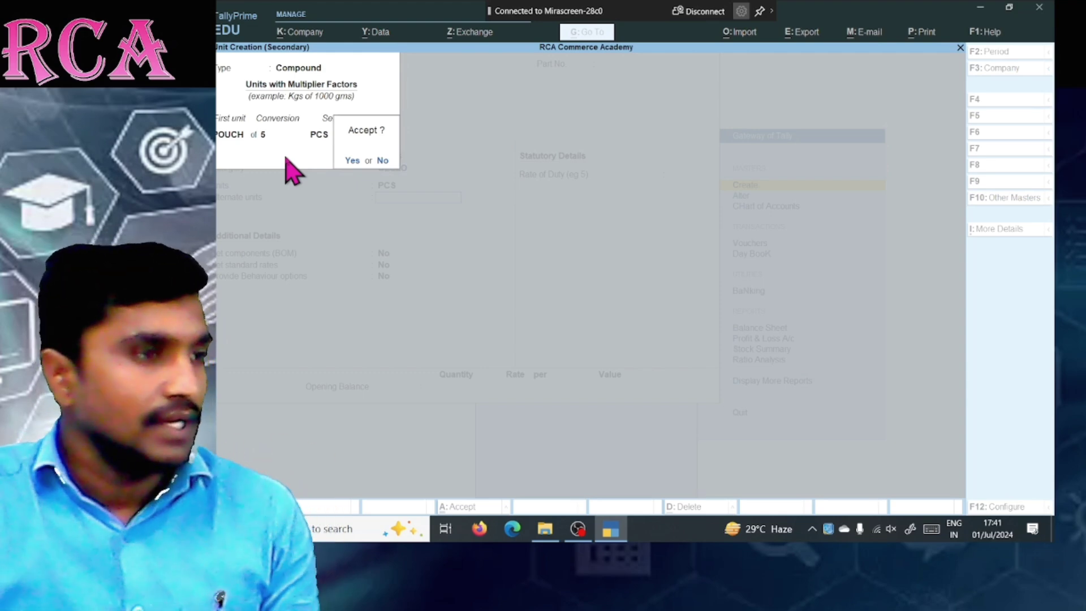
key(Return)
Step: Try to use POUCH of 5 PCS as the stock item's alternate unit
key(Return)
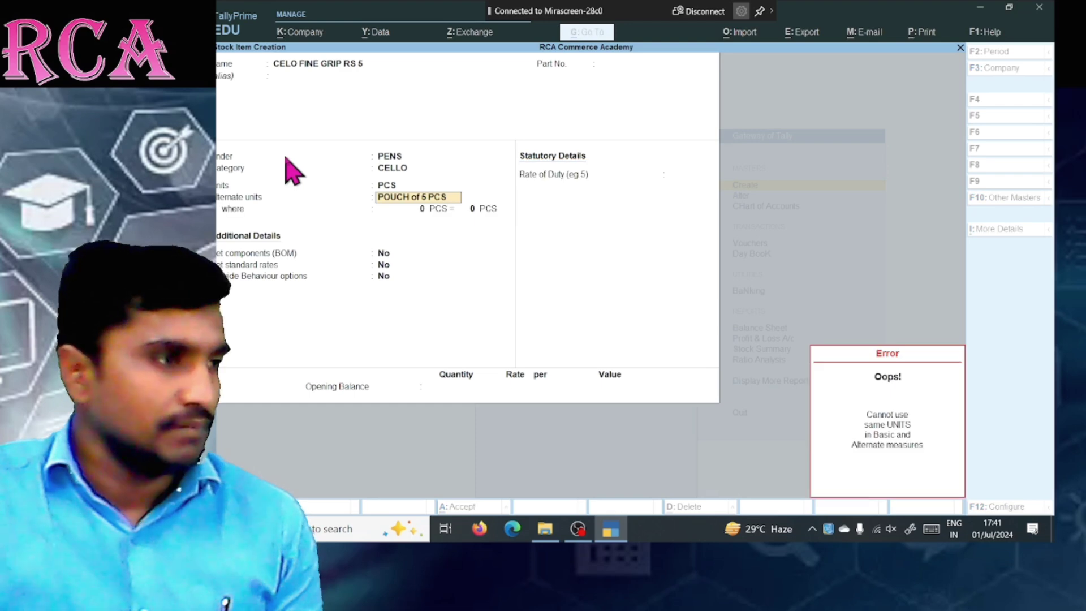
key(Return)
key(Return)
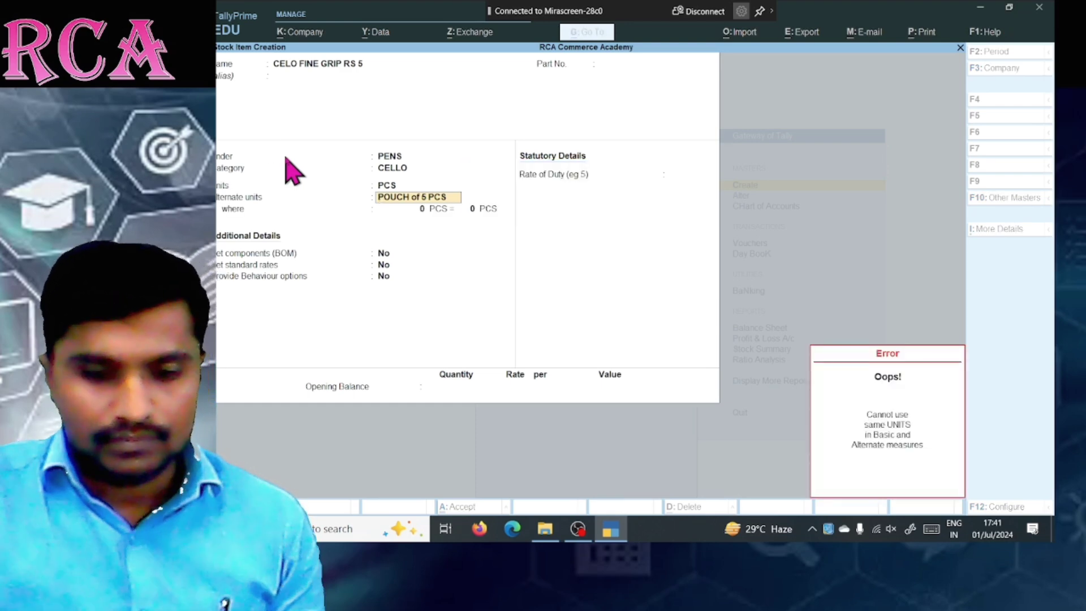
key(Return)
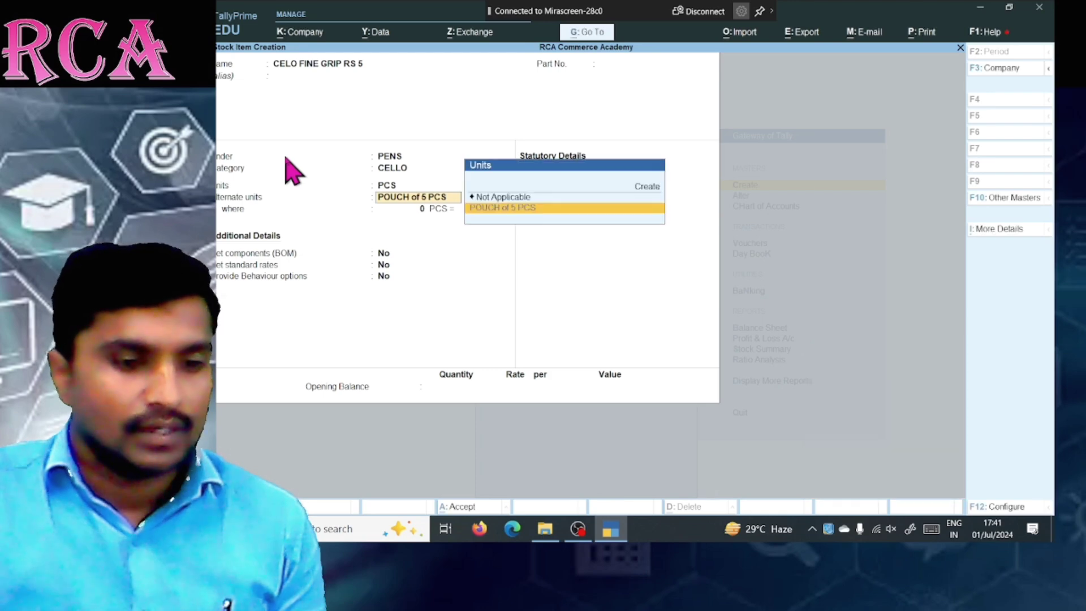
key(Up)
key(Down)
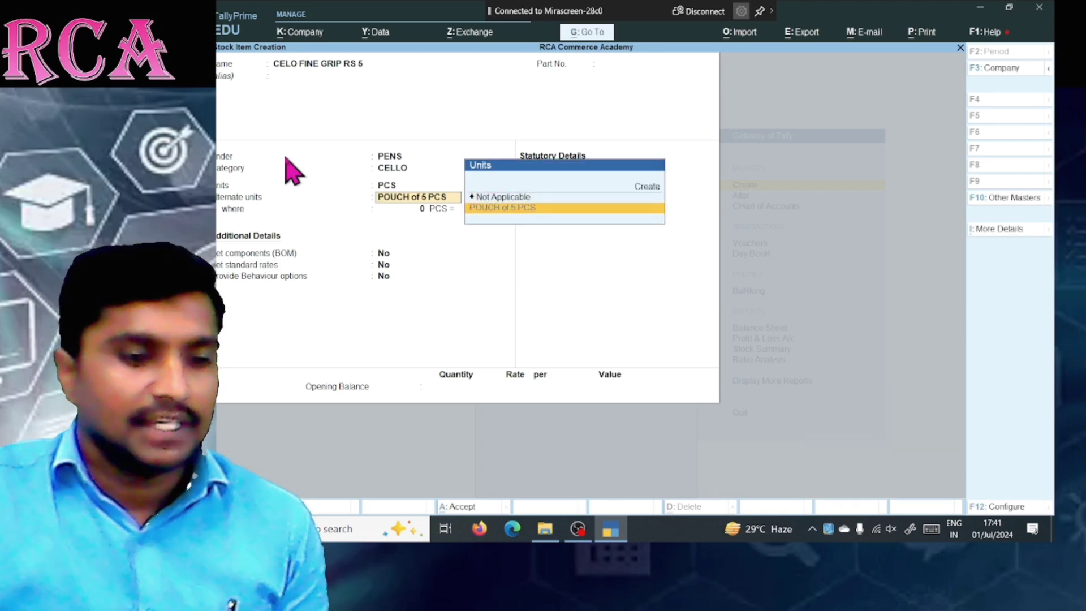
key(Up)
key(Up)
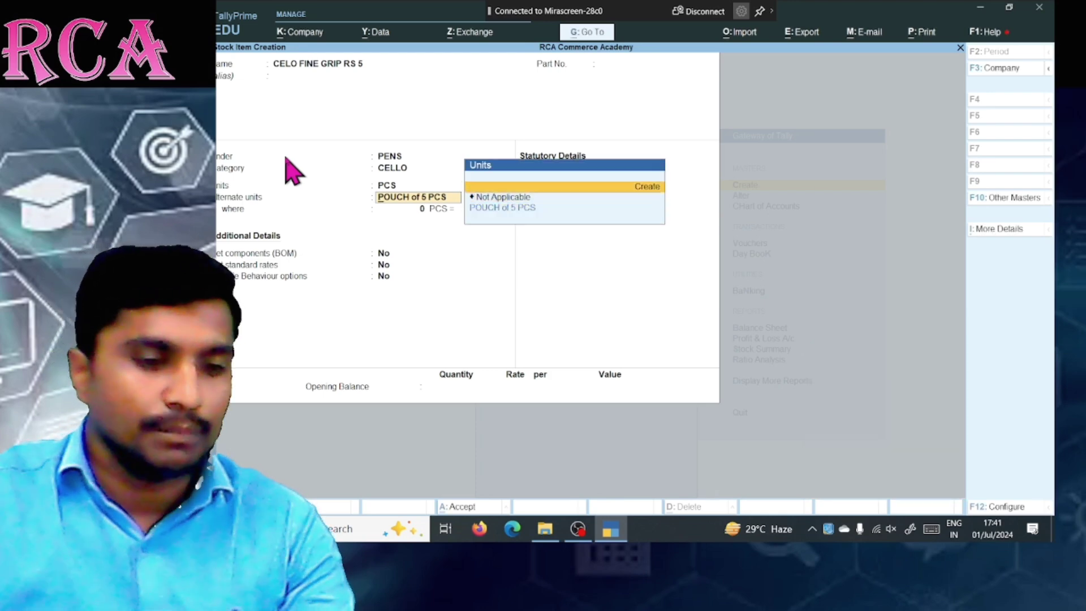
key(Return)
key(BackSpace)
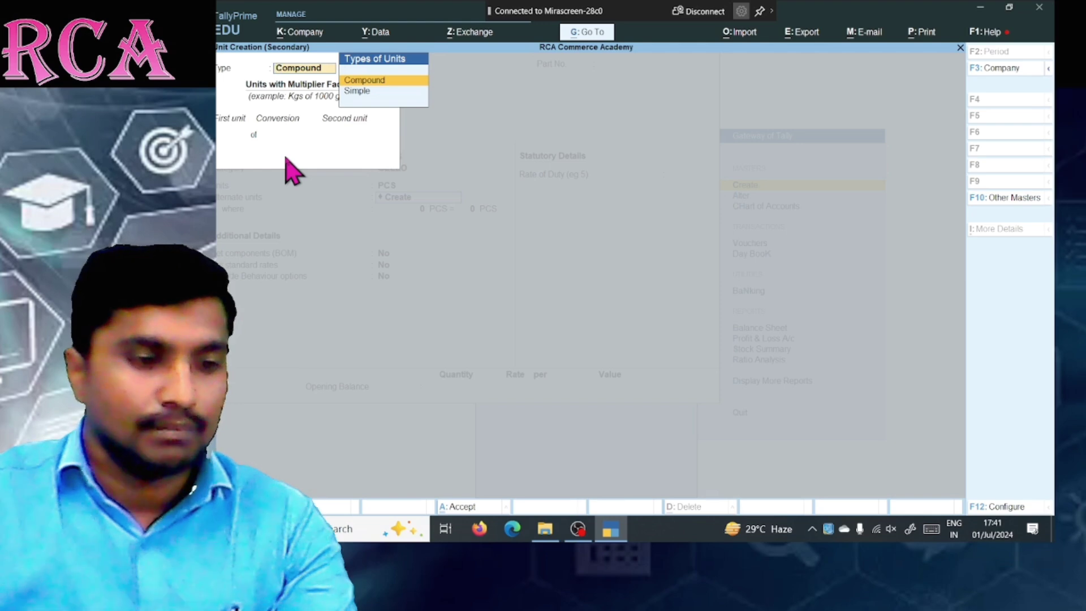
key(Escape)
key(y)
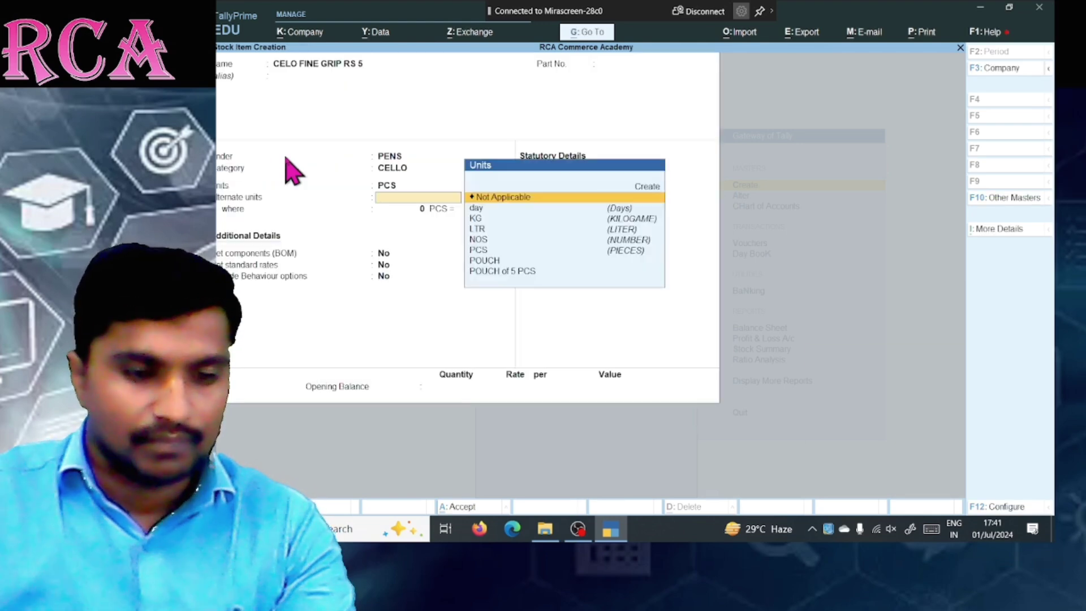
Step: Set the stock item's alternate unit to POUCH, with 1 POUCH equal to 5 PCS
key(Down)
key(Down)
key(Down)
key(Down)
key(Down)
key(Down)
key(Return)
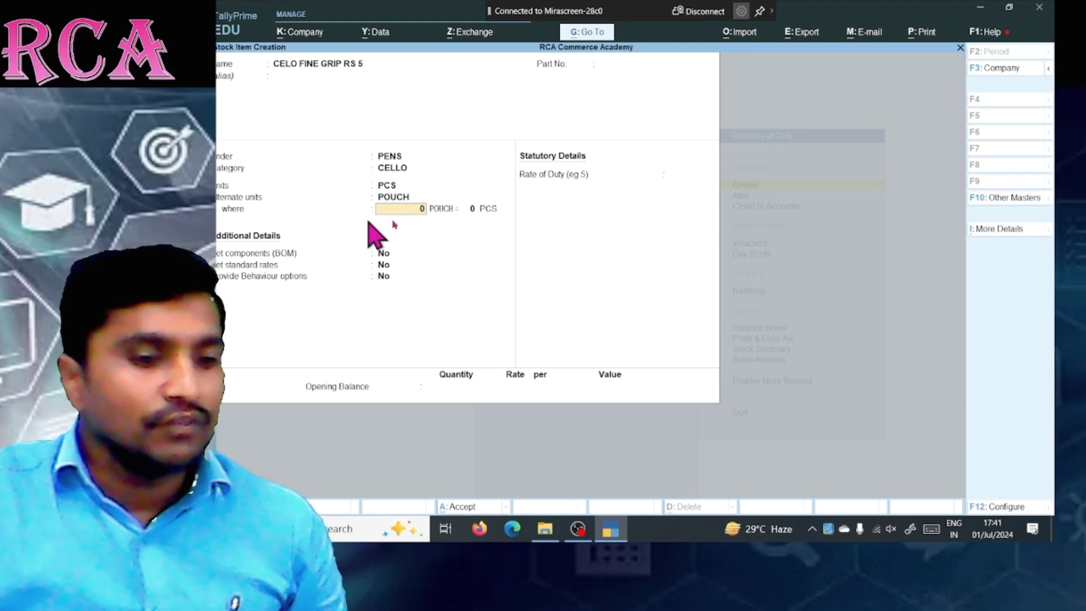
text(1)
key(Return)
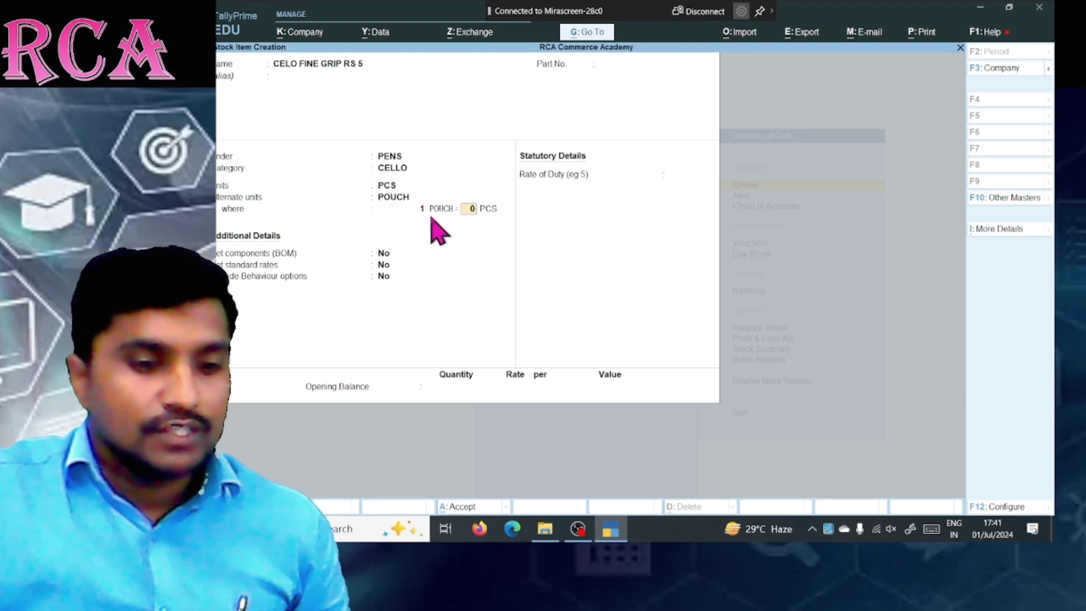
text(5)
key(Return)
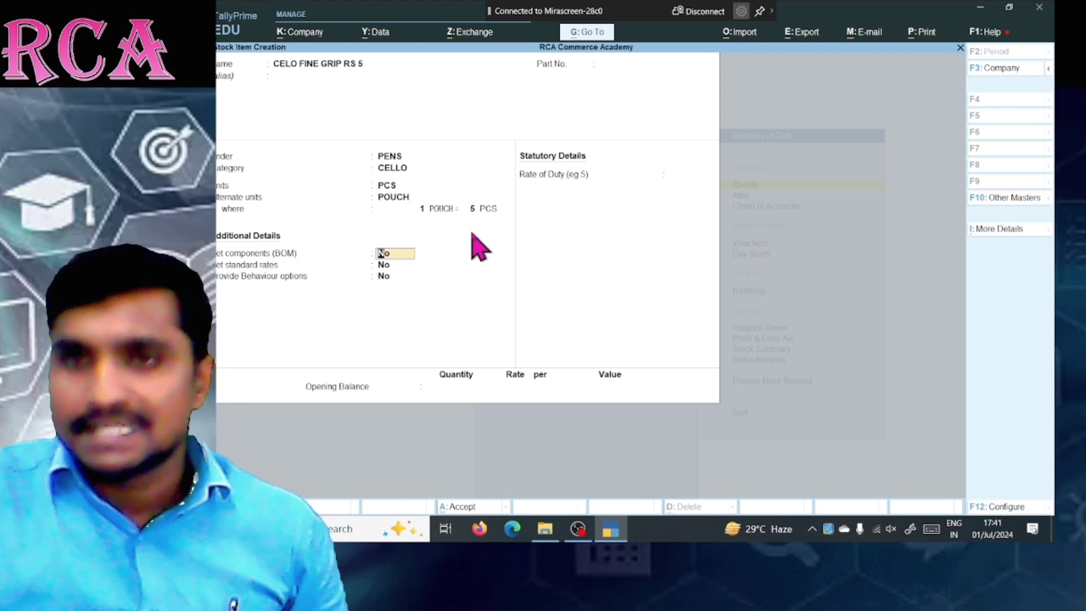
Step: Keep components, standard rates and behaviour options at No, leave the opening balance blank, and save the stock item
key(Return)
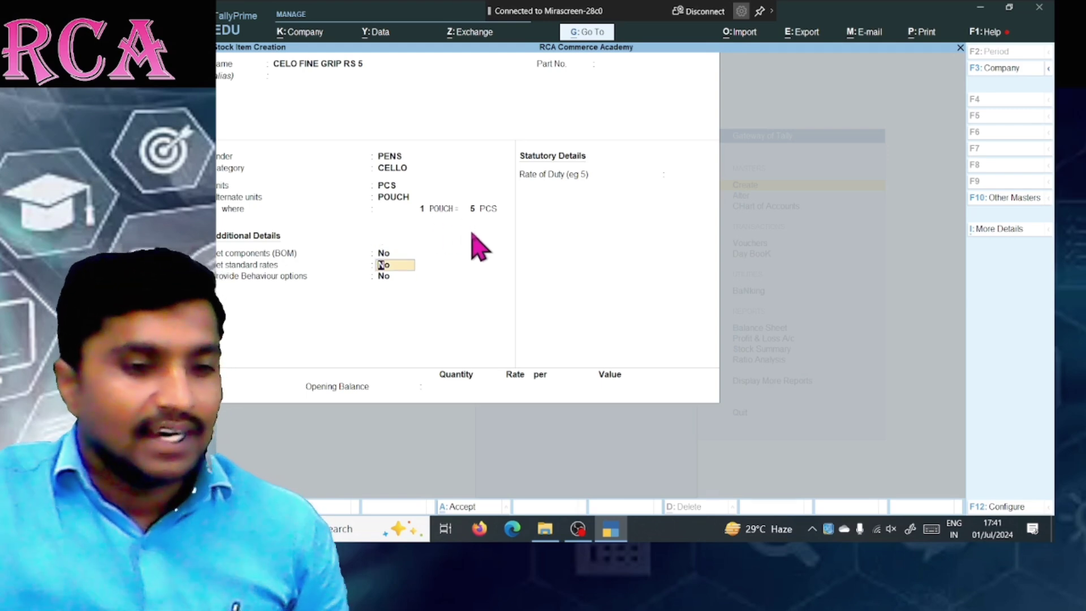
key(Return)
key(Return)
key(Return)
key(Return)
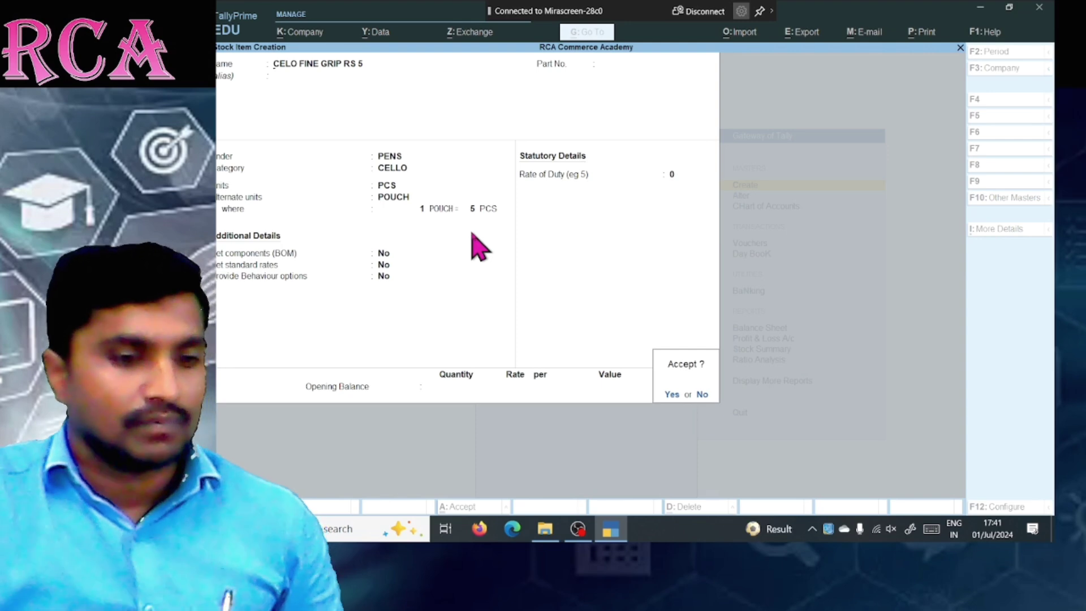
key(Return)
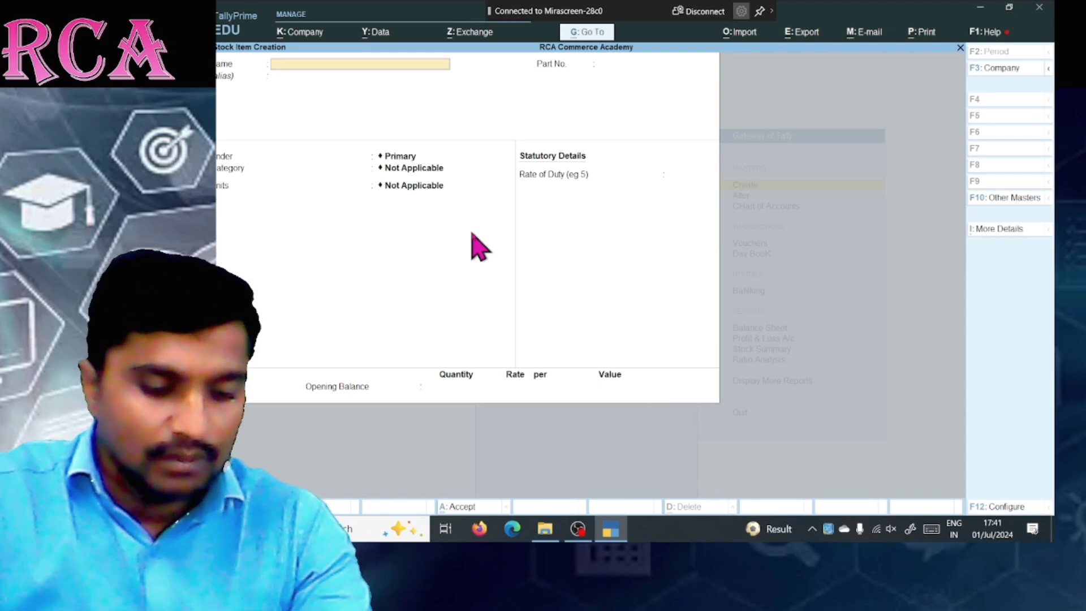
Step: Name the new stock item BUTTERFLOW RS 10, leaving the alias and part number blank
text(BUT)
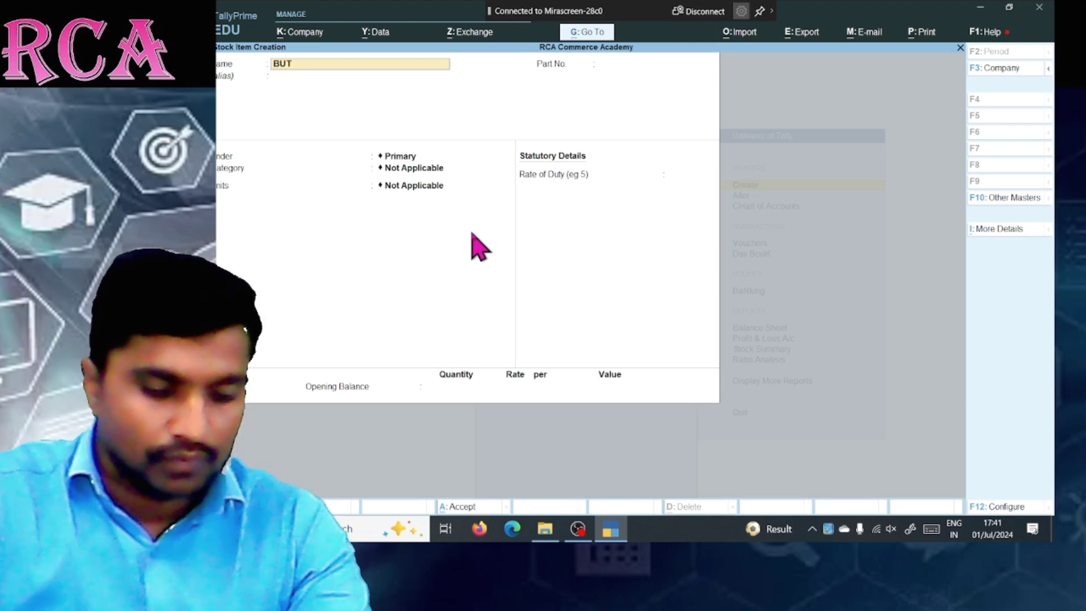
text(TERFLOW)
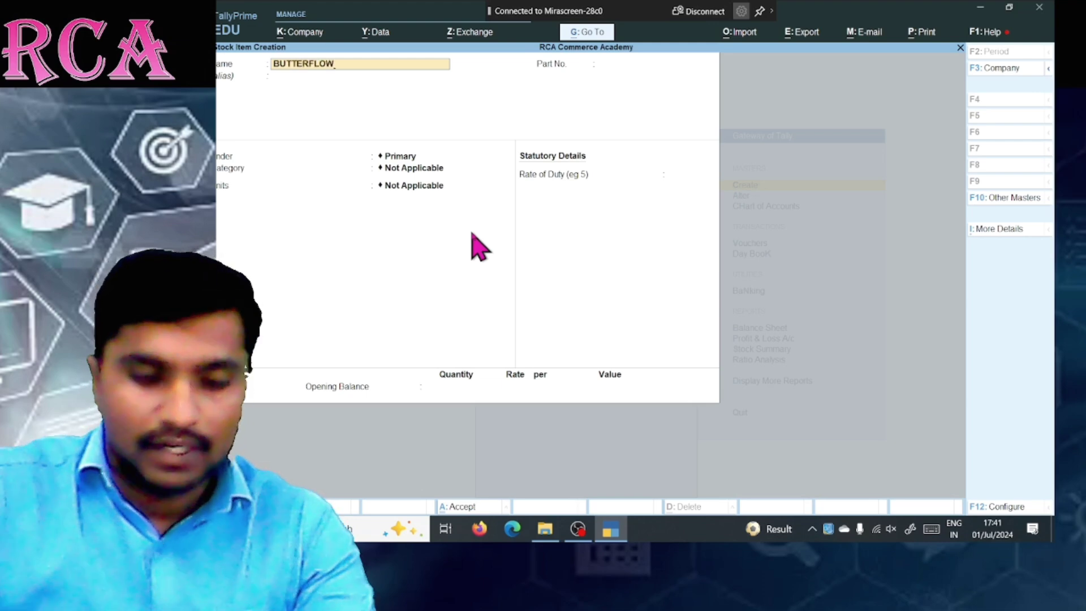
text(10)
key(BackSpace)
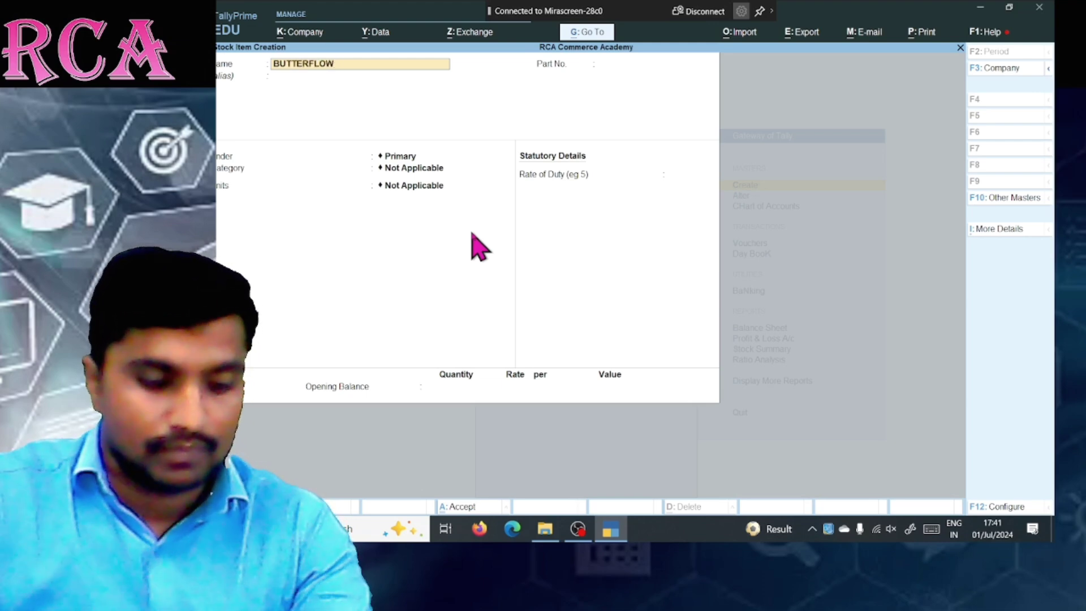
text(RS 10)
key(Return)
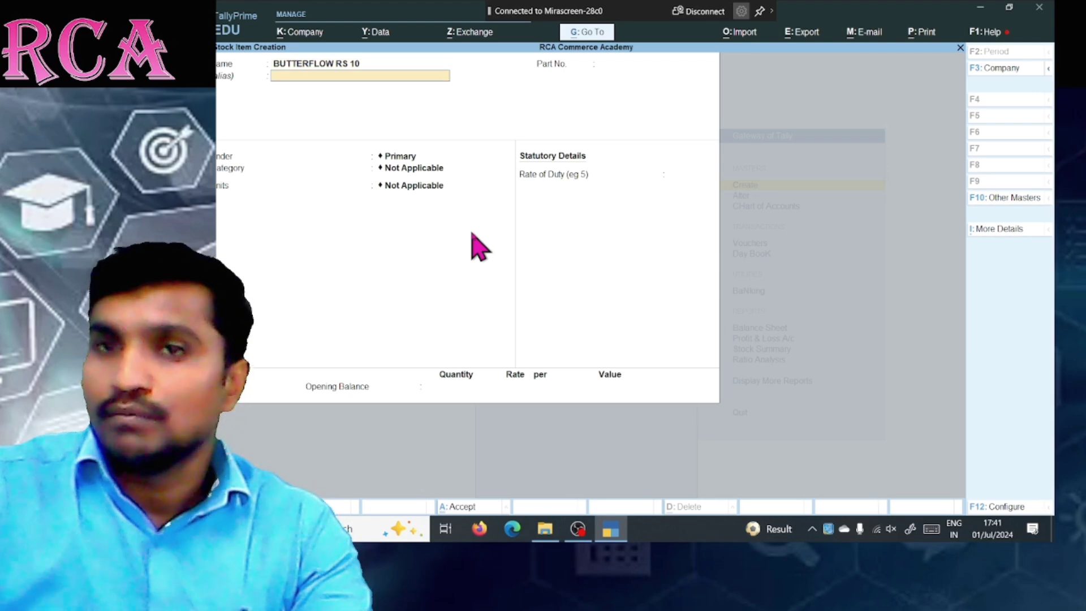
key(Return)
key(Return)
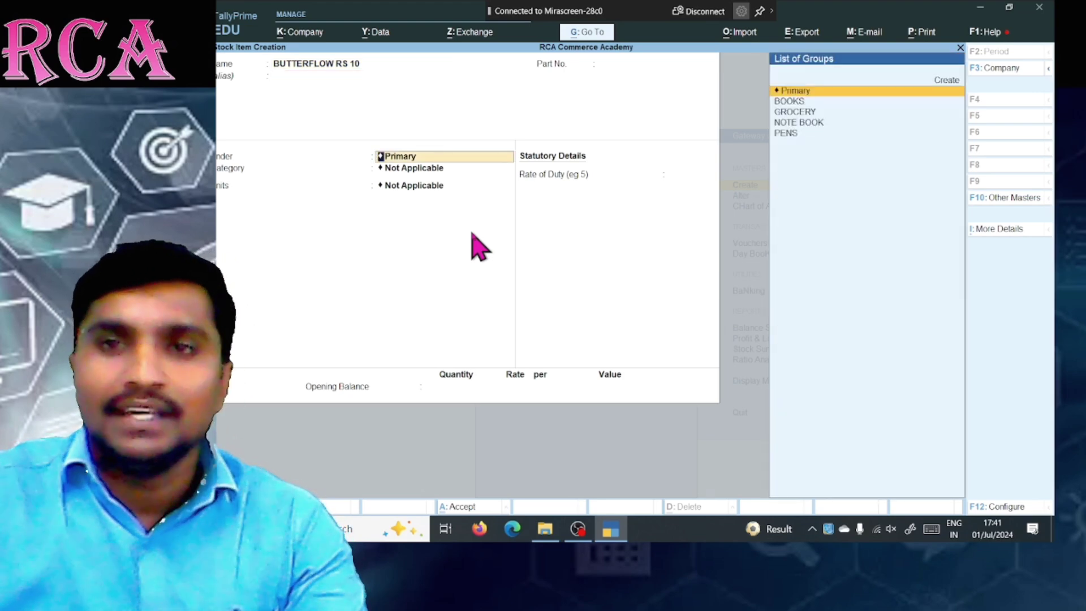
Step: Assign the BUTTERFLOW RS 10 item to the PENS group and the BUTTERFLOW category
key(Down)
key(Down)
key(Down)
key(Down)
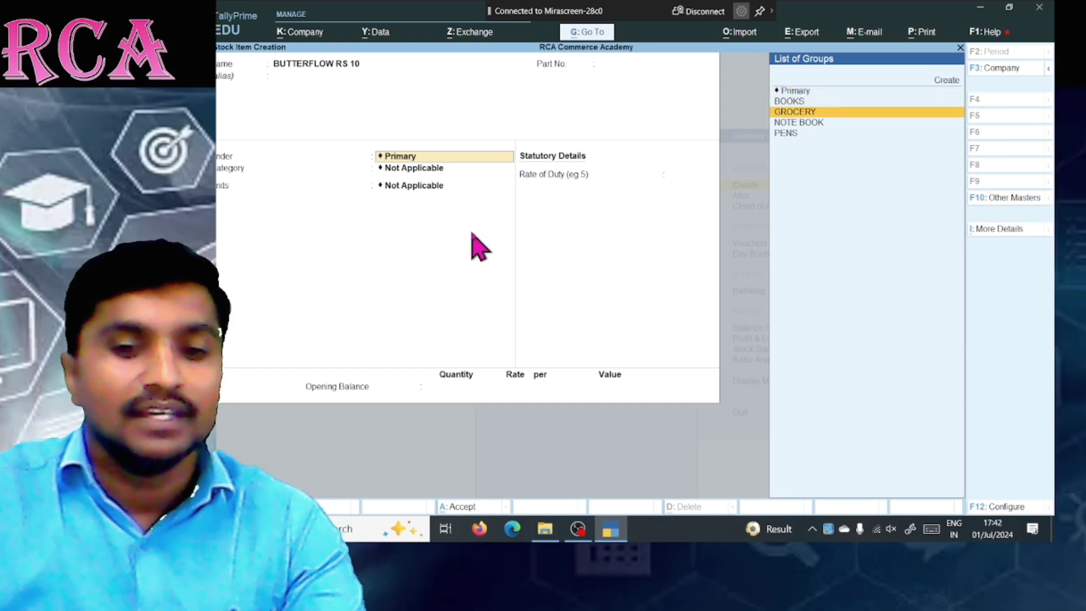
key(Return)
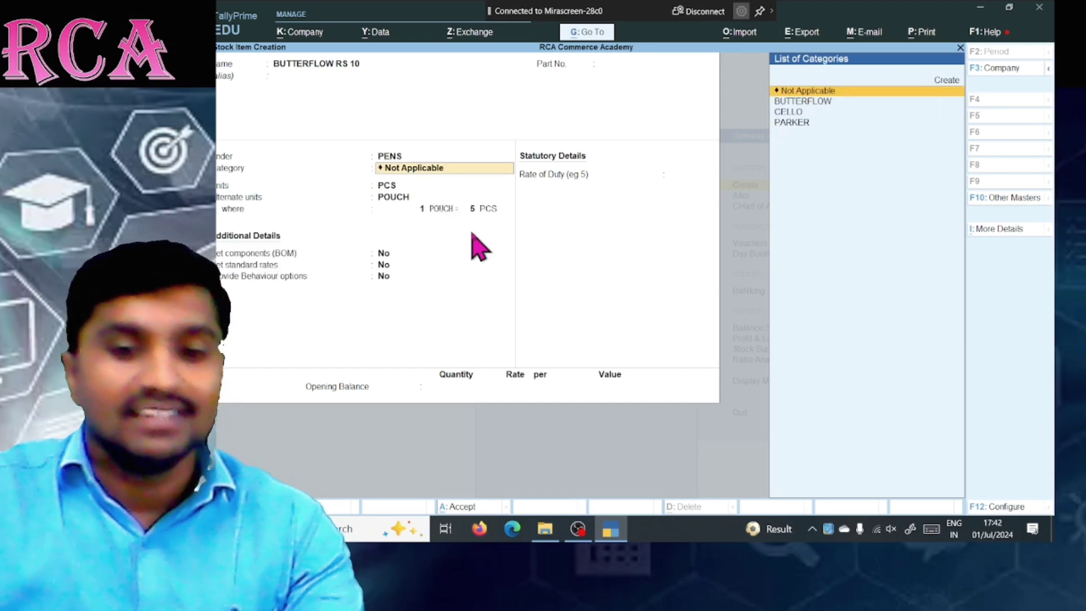
key(Down)
key(Down)
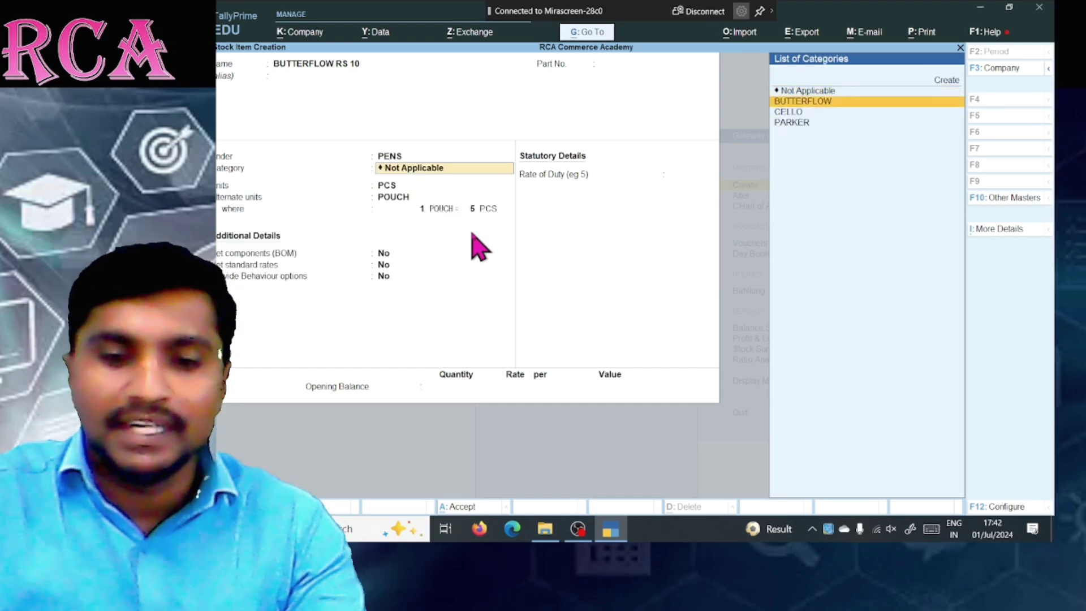
key(Up)
key(Return)
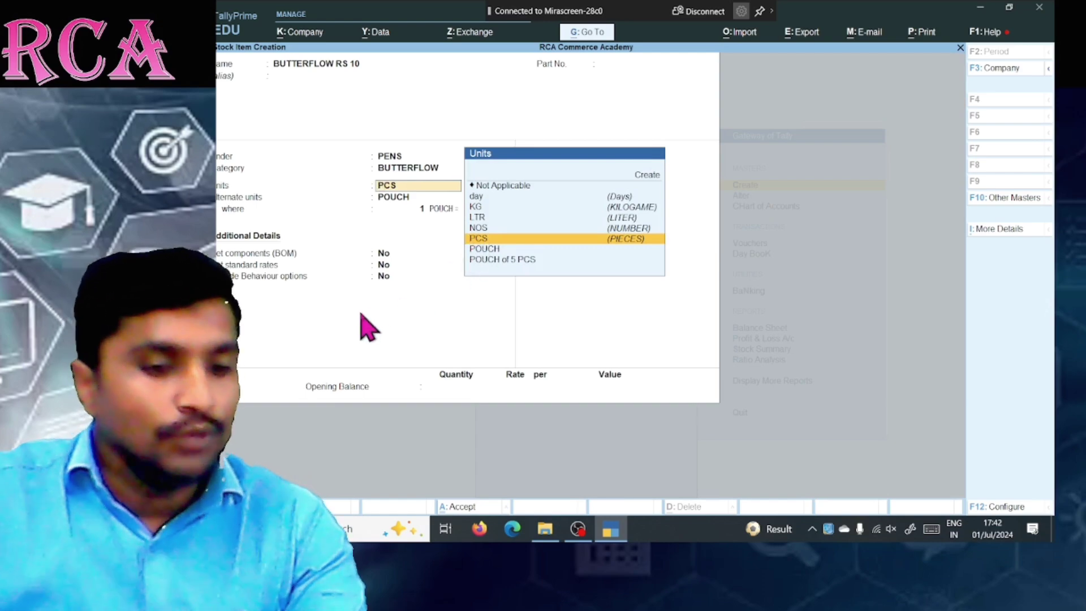
Step: Keep PCS as the BUTTERFLOW RS 10 item's unit and POUCH as its alternate unit, with 1 POUCH equal to 5 PCS
key(Return)
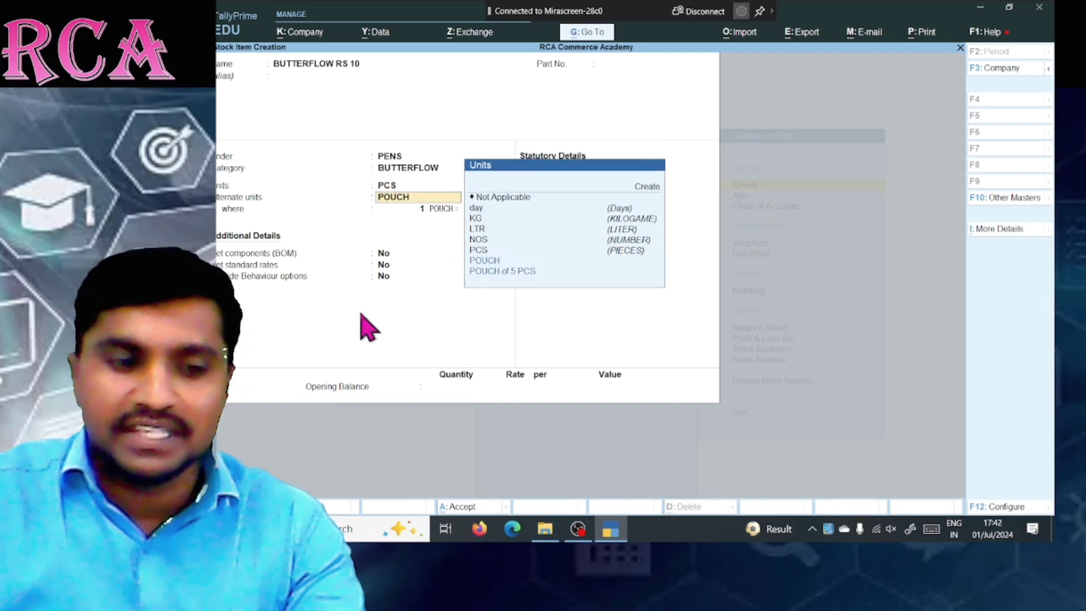
key(Return)
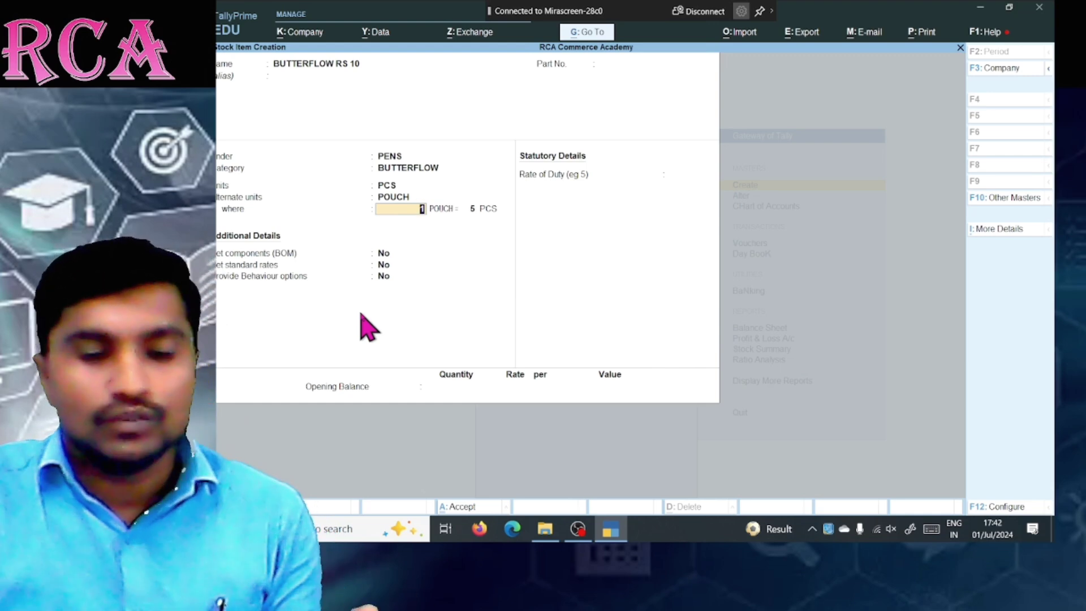
key(Return)
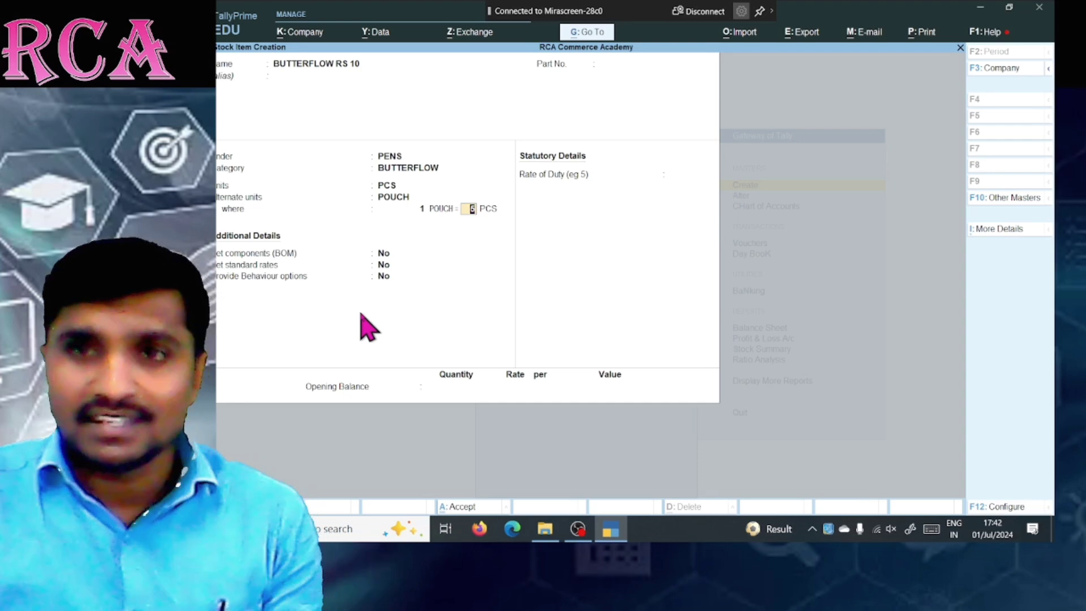
key(Return)
Step: Leave BUTTERFLOW RS 10's components, standard rates and behaviour options at No, keep the opening balance blank, and save the item
key(Return)
key(Return)
key(Return)
key(Return)
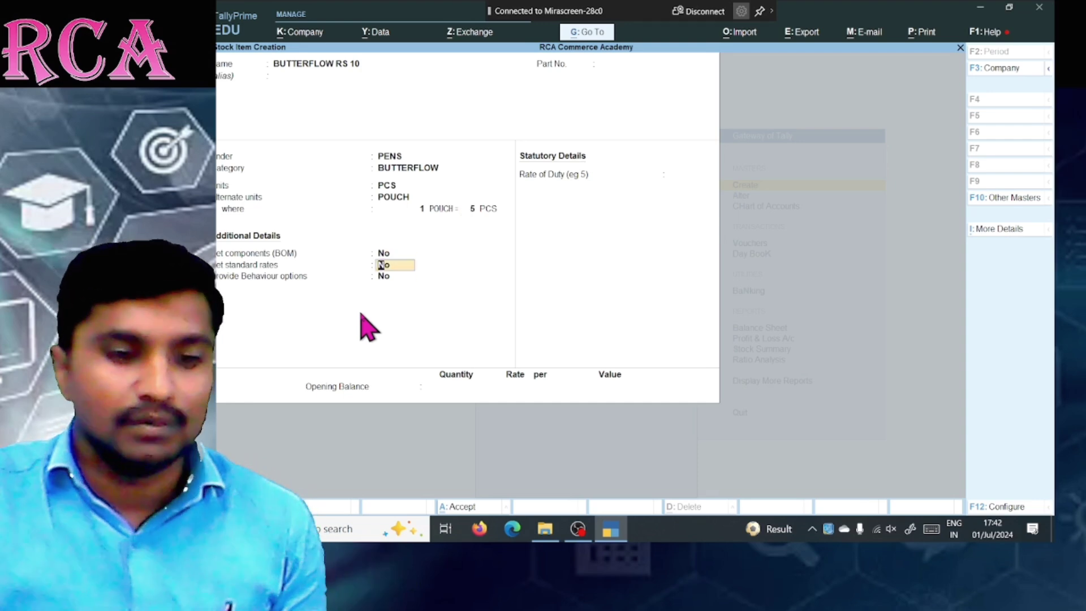
key(Return)
key(Return)
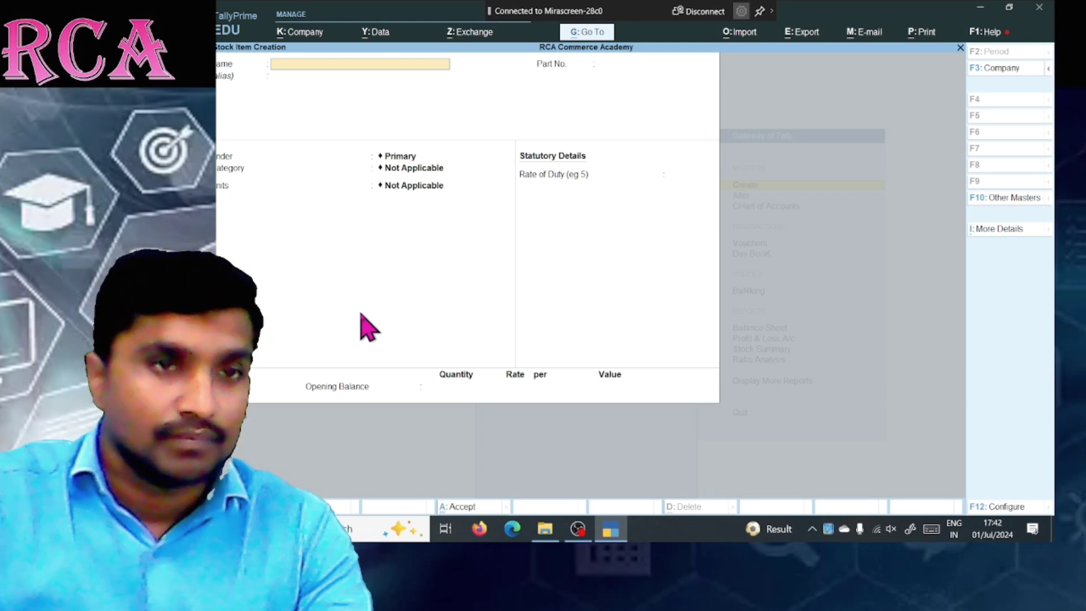
Step: Name the new stock item SUGAR, leaving the alias and part number blank
text(SUGAR)
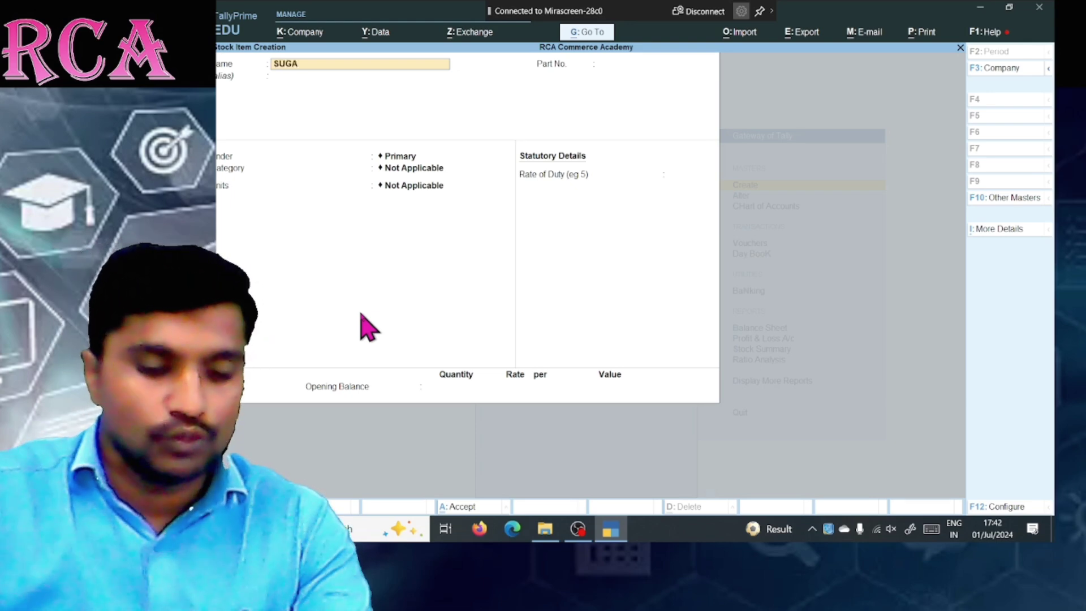
key(Return)
key(Return)
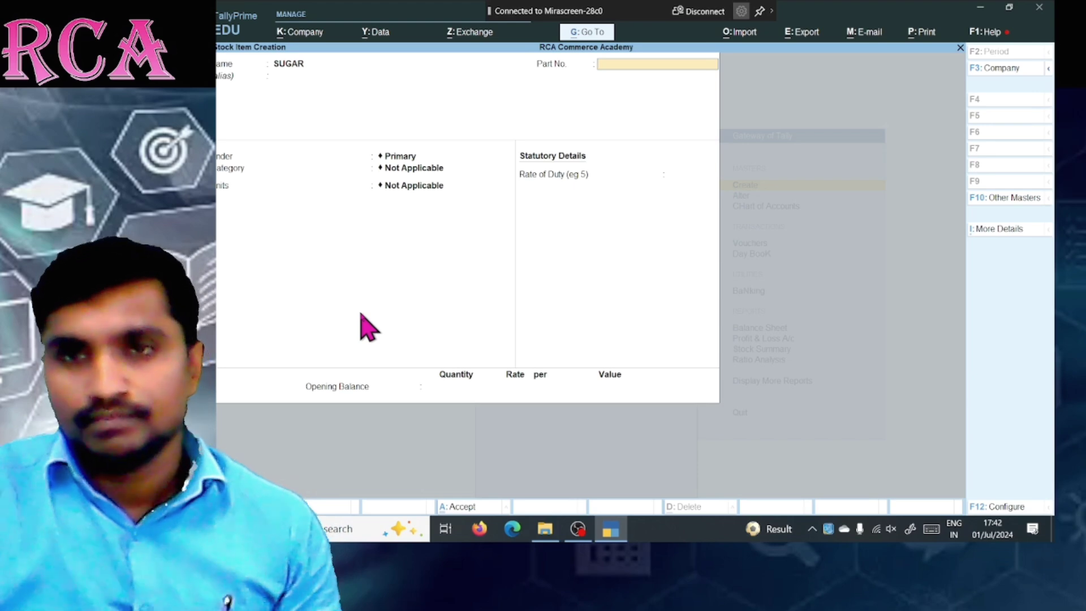
key(Return)
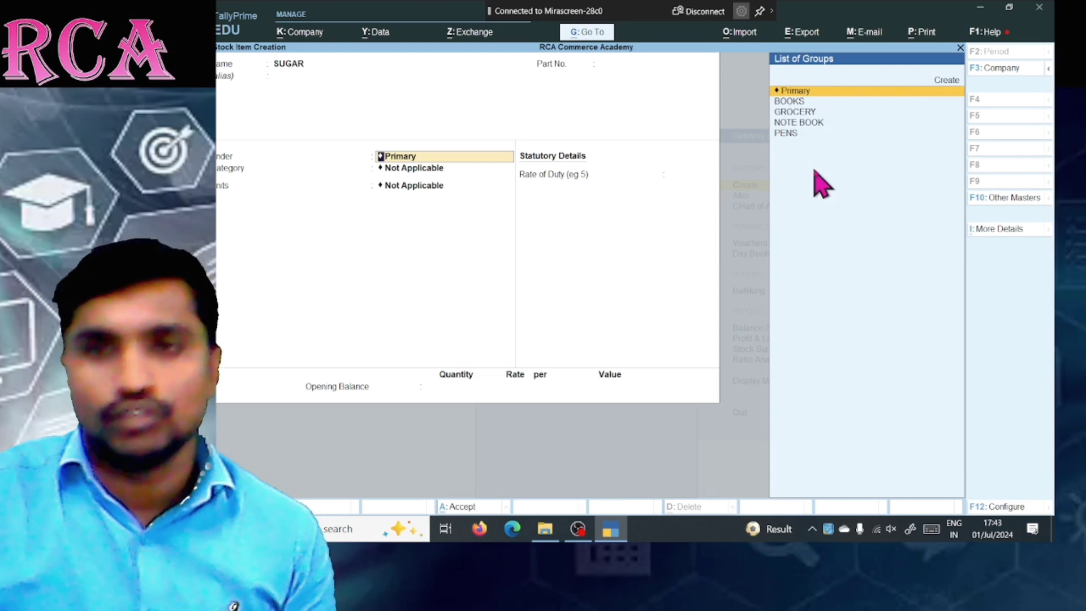
Step: Assign the SUGAR item to the GROCERY group and keep its category as Not Applicable
key(Down)
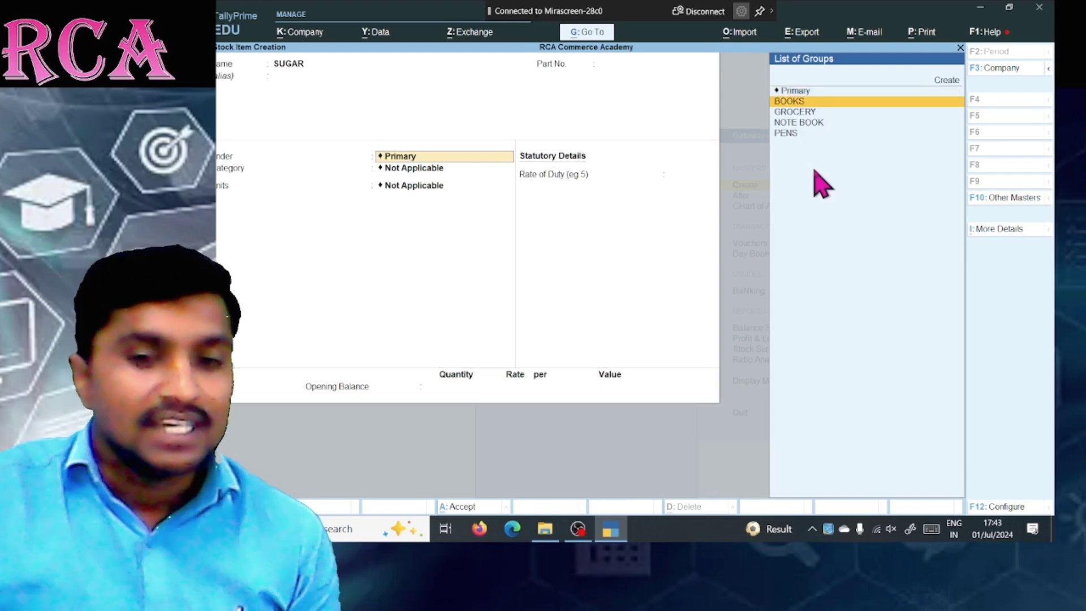
key(Down)
key(Return)
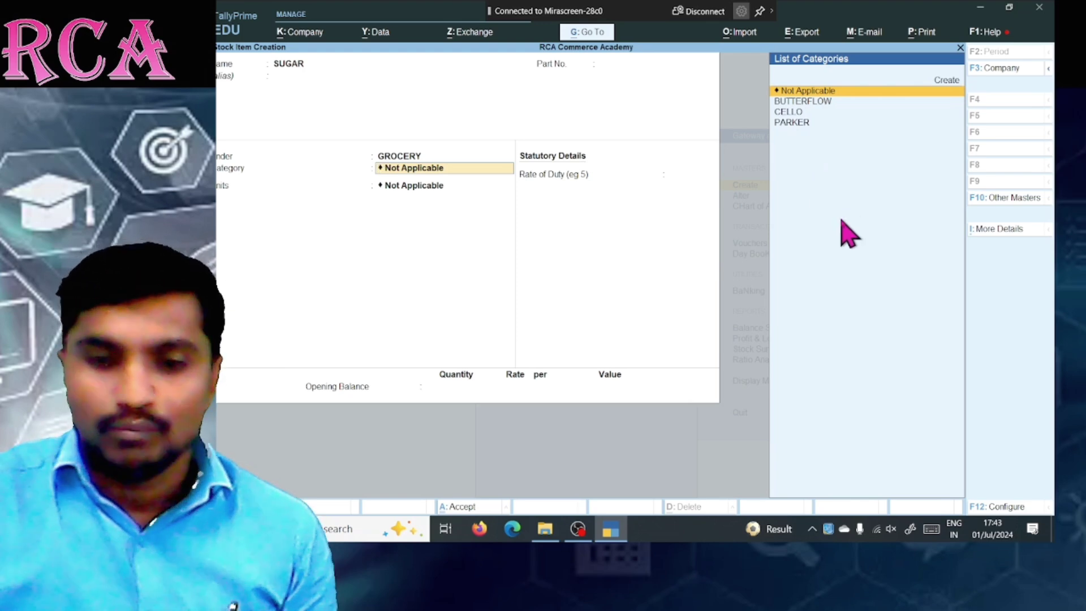
key(Return)
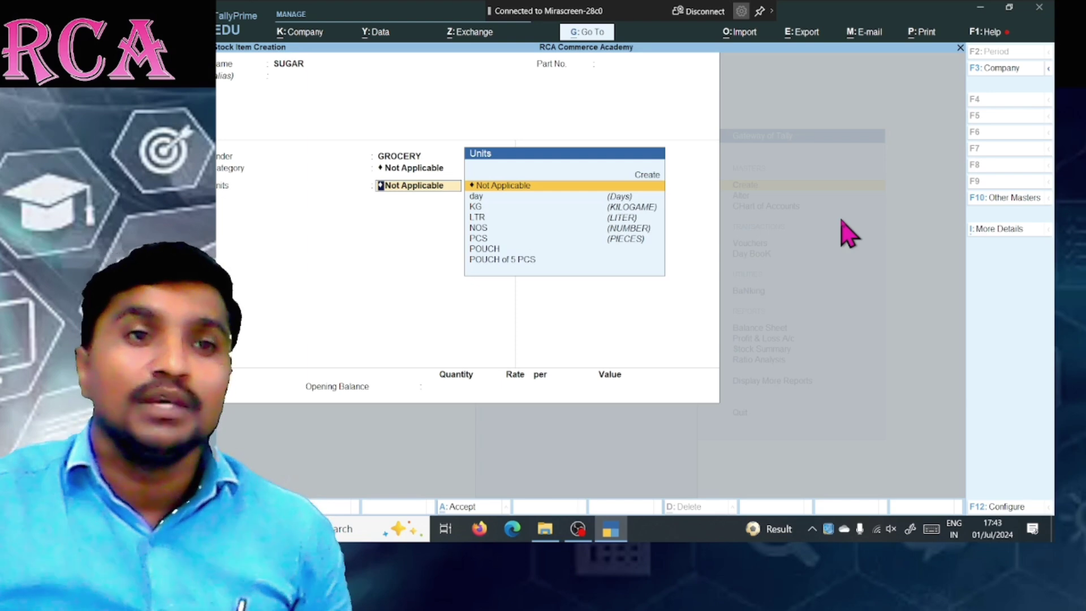
Step: Set the SUGAR item's base unit to KG
key(Down)
key(Down)
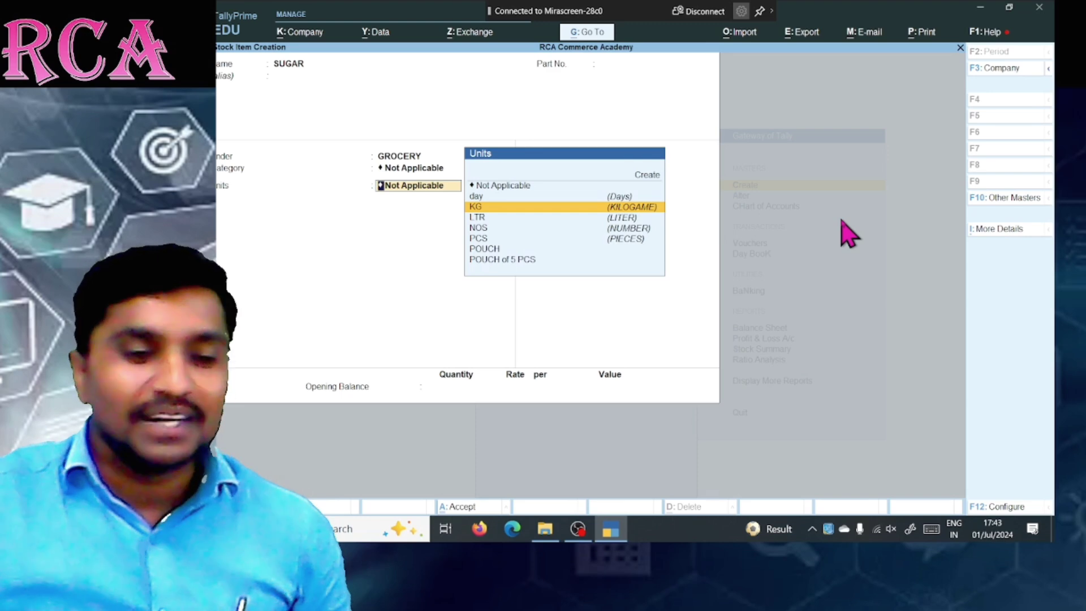
key(Return)
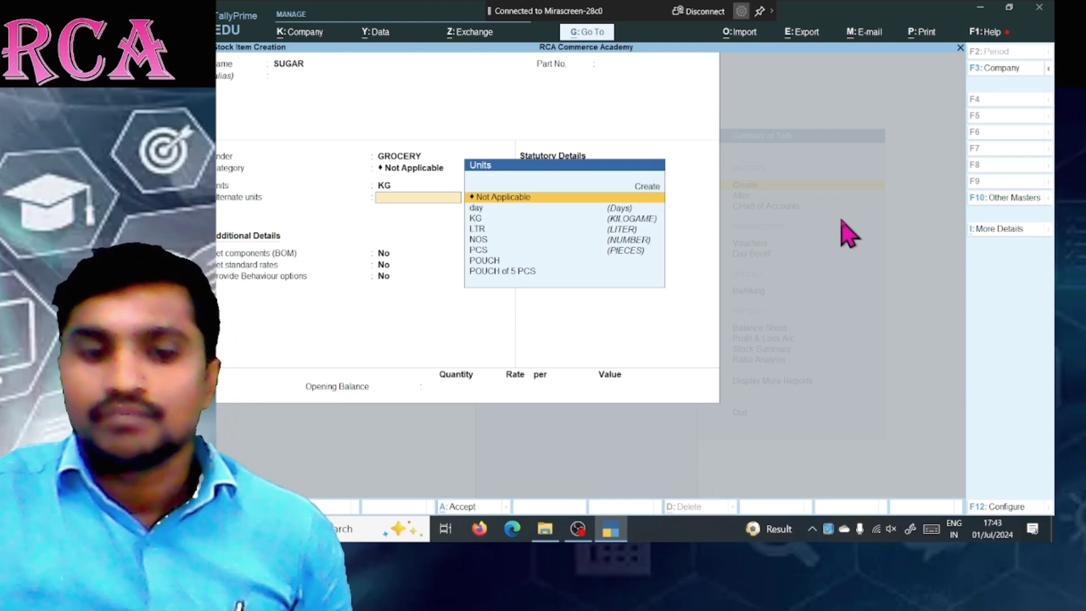
Step: Start creating a new unit for SUGAR's alternate unit and set its type to Simple
key(Down)
key(Down)
key(Down)
key(Up)
key(Up)
key(Up)
key(Up)
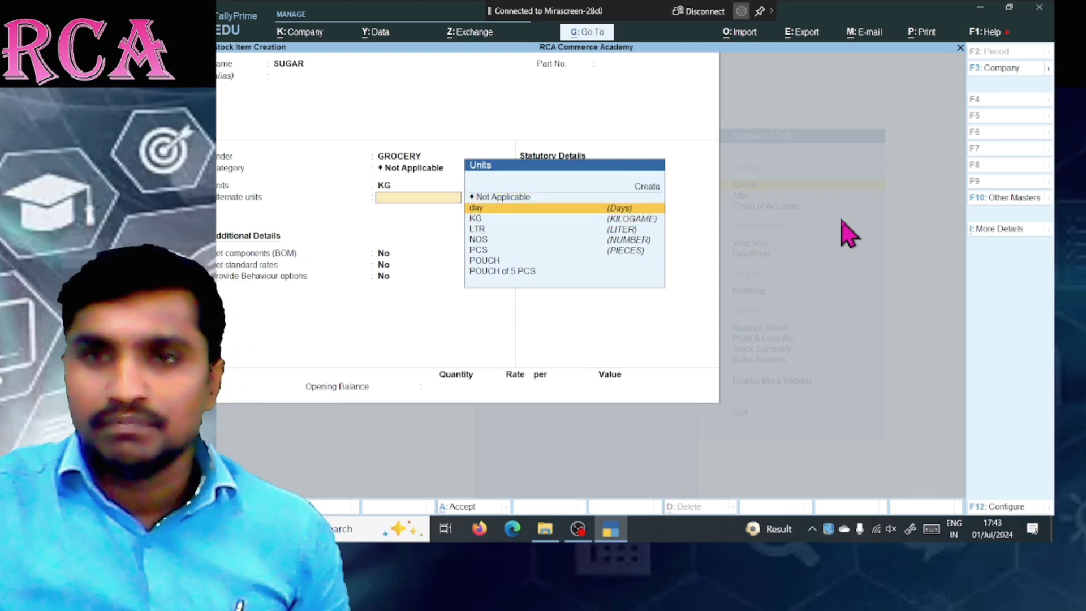
key(Return)
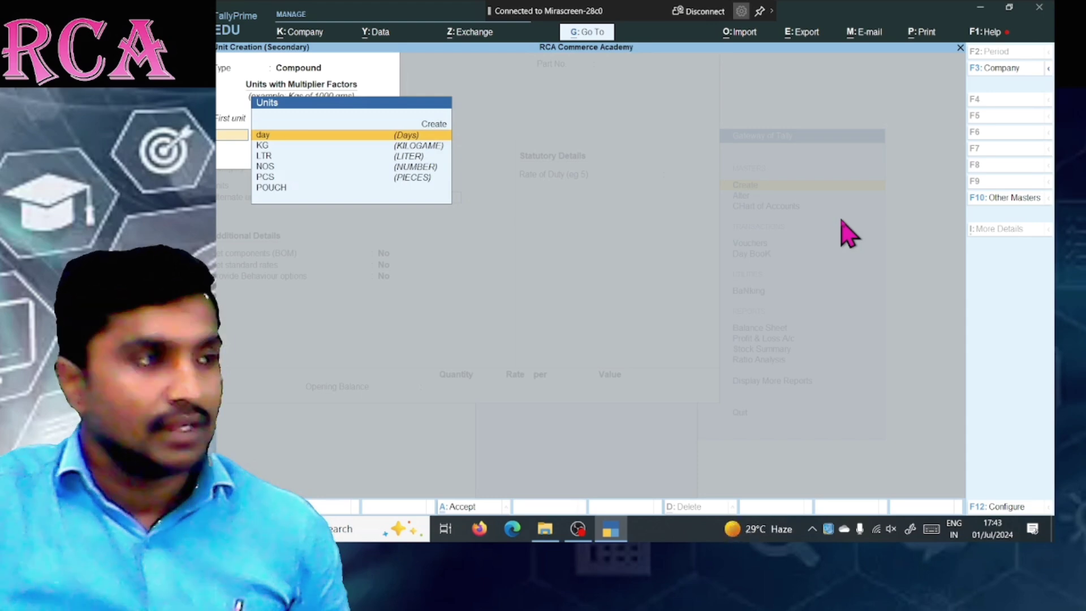
key(Up)
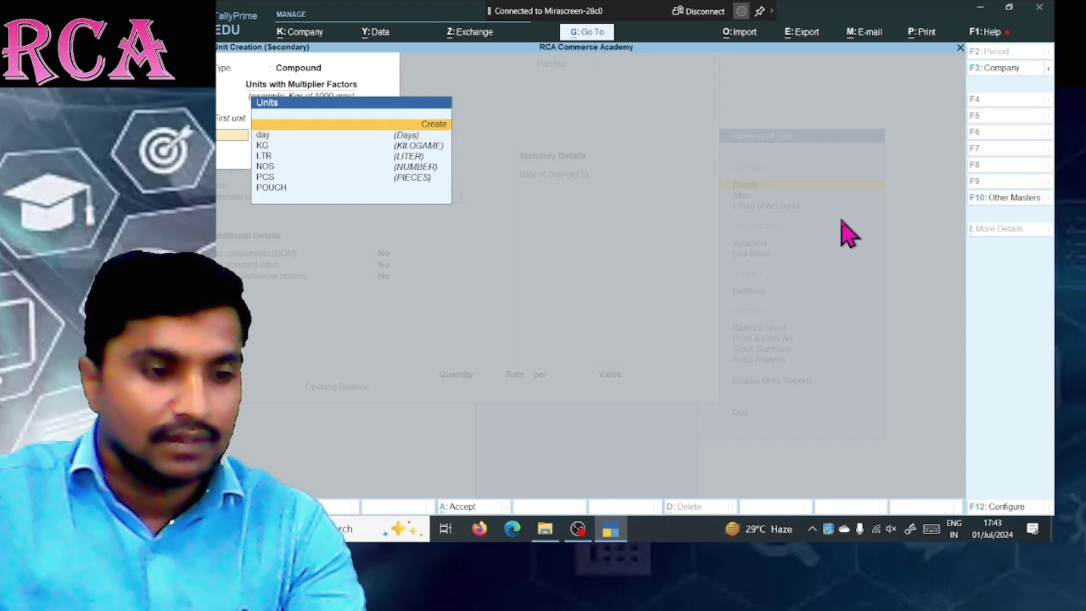
key(BackSpace)
key(Down)
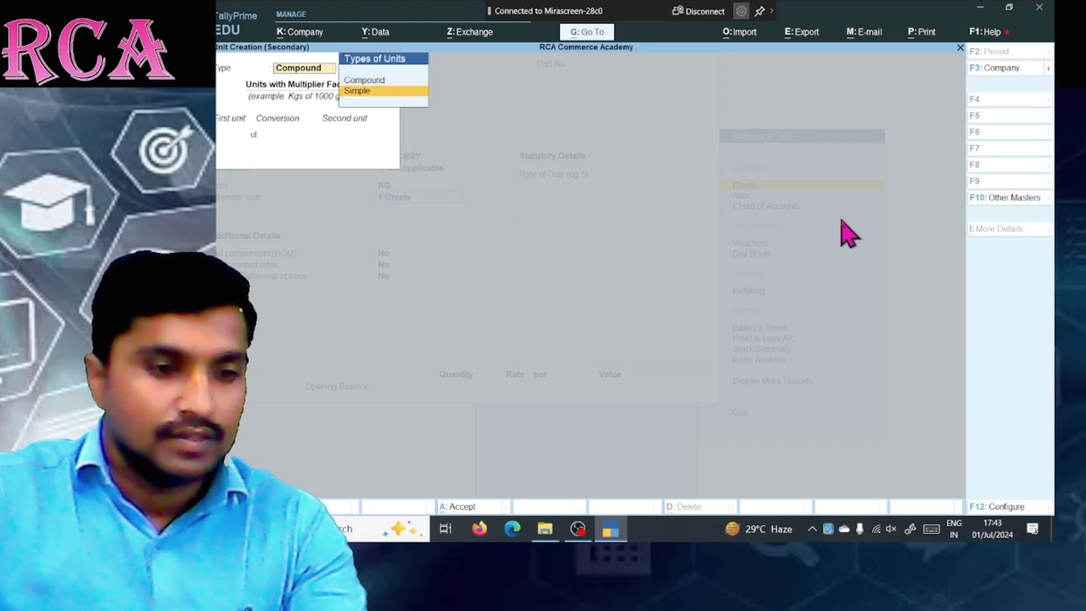
key(Return)
Step: Define the unit with symbol GM, formal name GRAMS and 2 decimal places, and save it
text(GM)
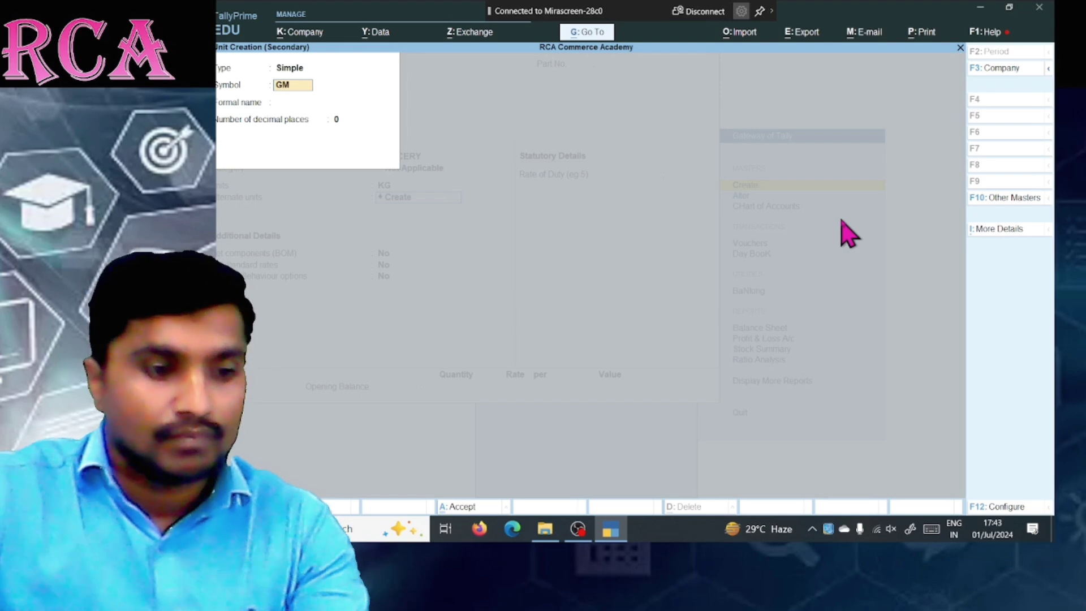
key(Return)
text(GRAMS)
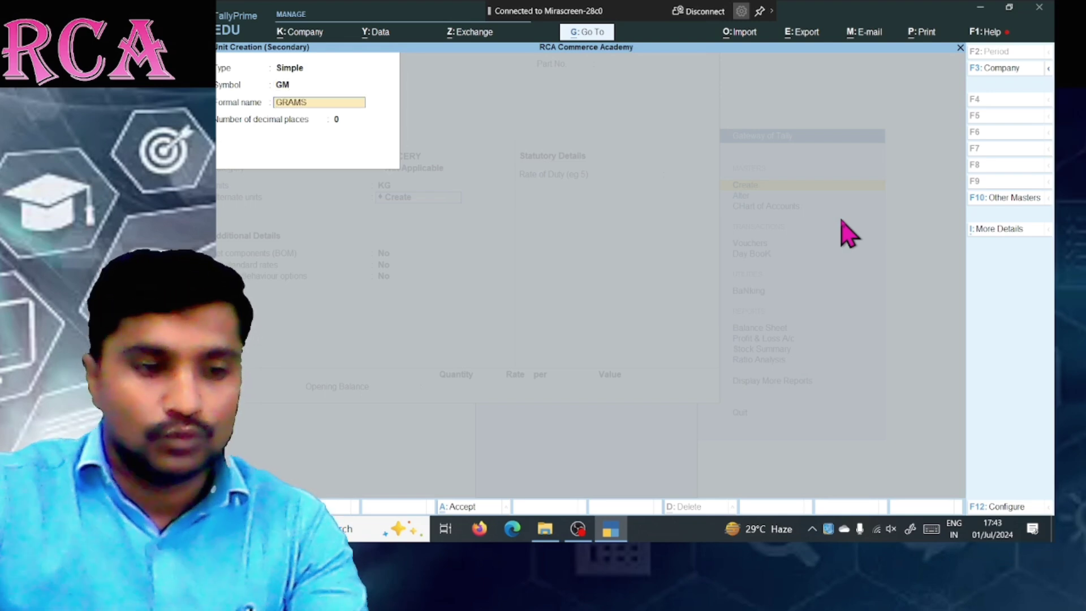
key(Return)
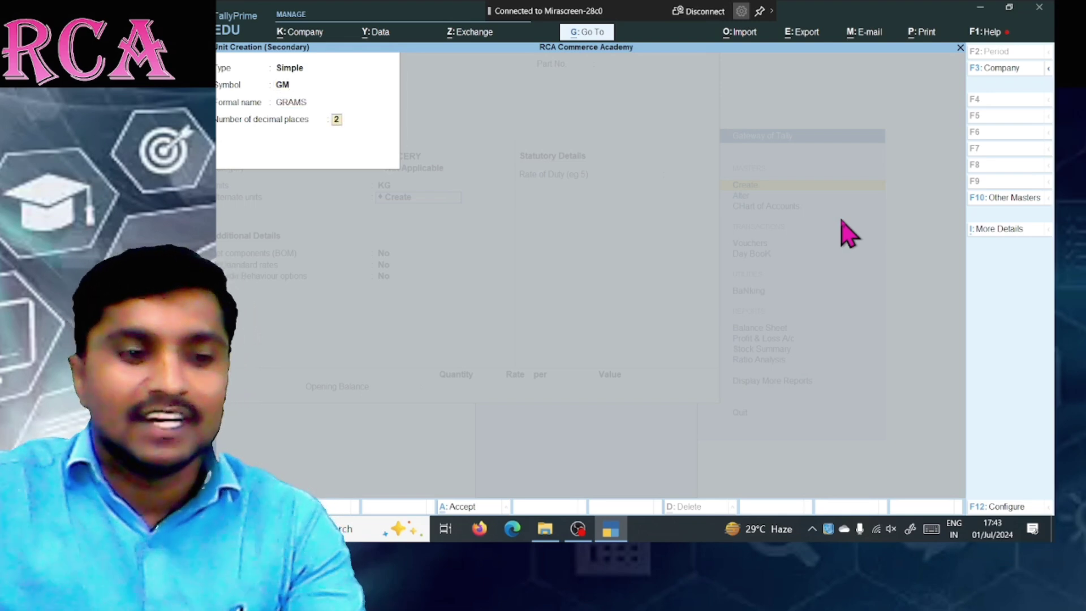
key(Return)
key(Return)
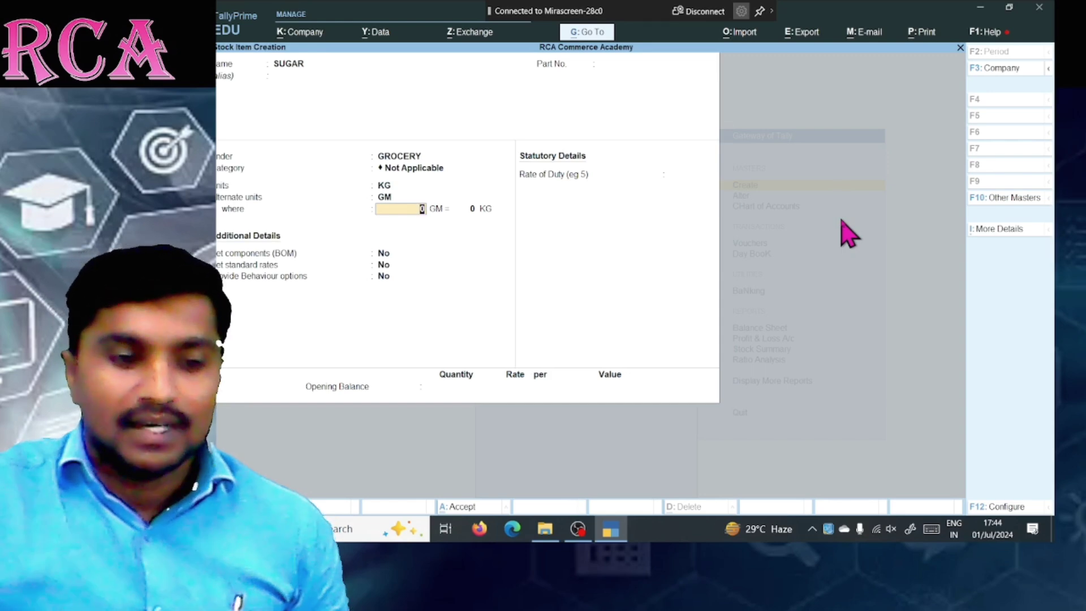
Step: Change the SUGAR item's base unit to GM and its alternate unit to KG
key(BackSpace)
key(BackSpace)
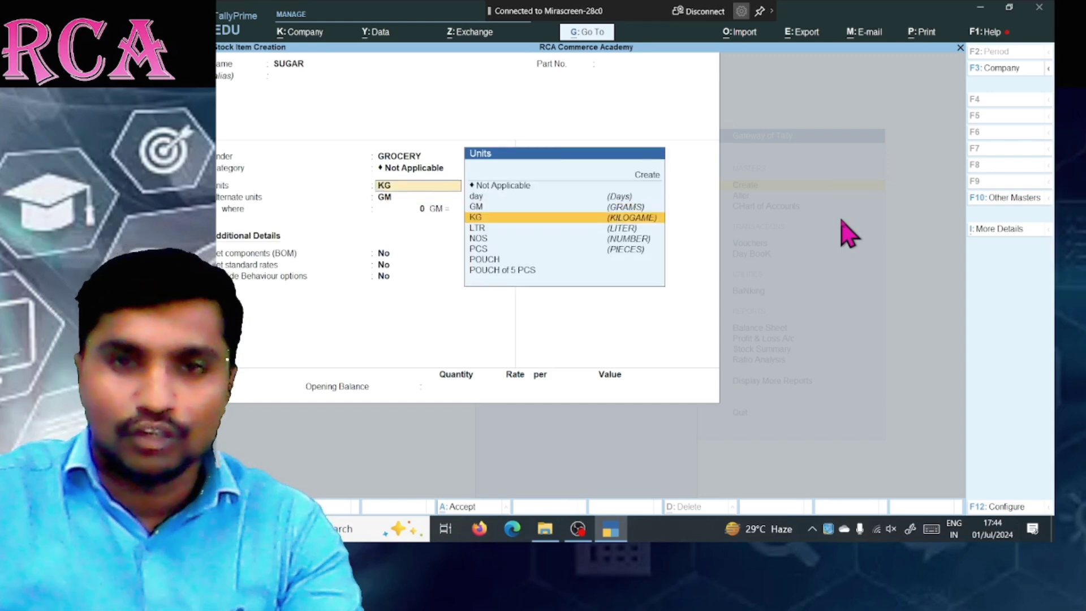
key(Up)
key(Return)
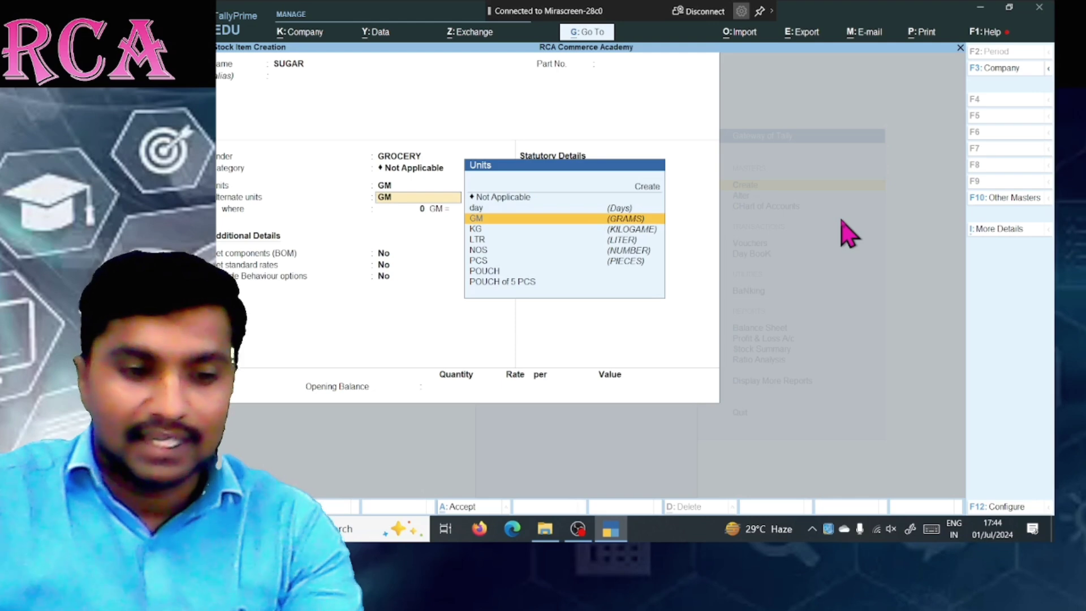
key(Down)
key(Down)
key(Up)
key(Return)
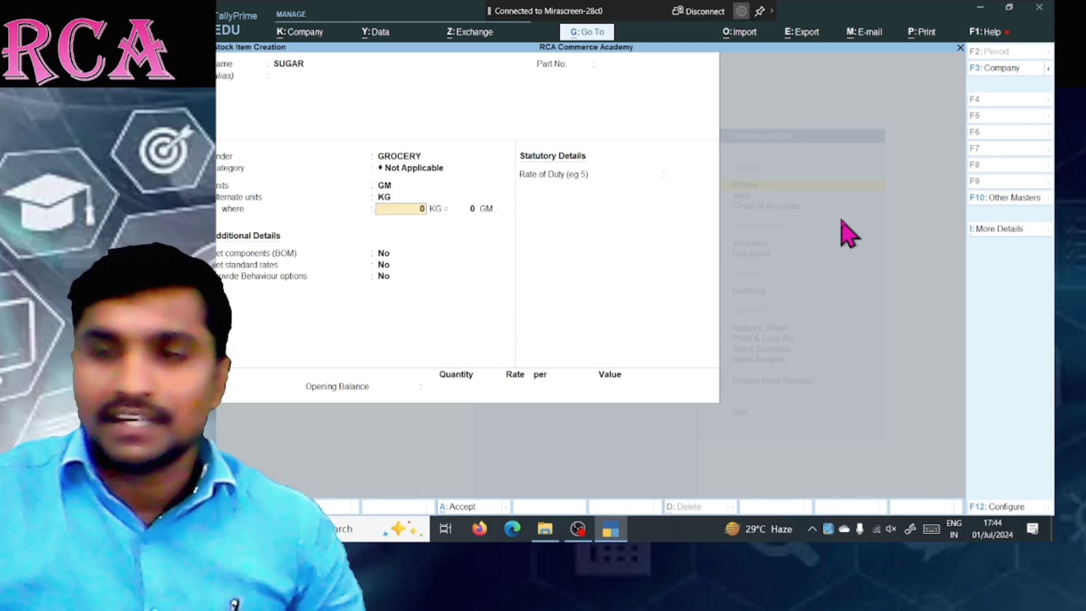
Step: Set SUGAR's unit conversion so that 1 KG equals 1000 GM
text(1)
key(Return)
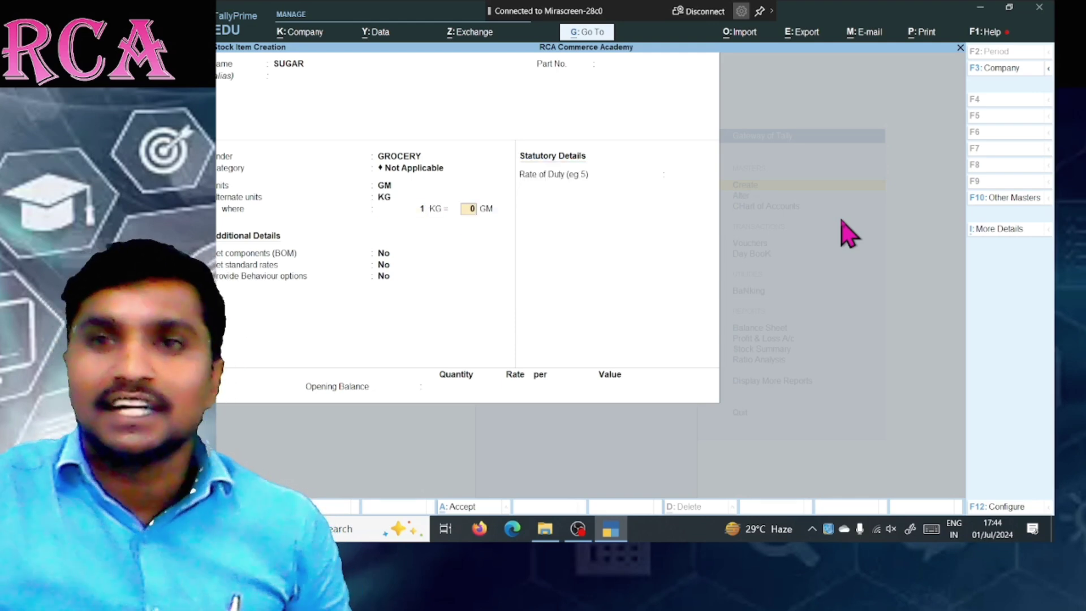
text(1000)
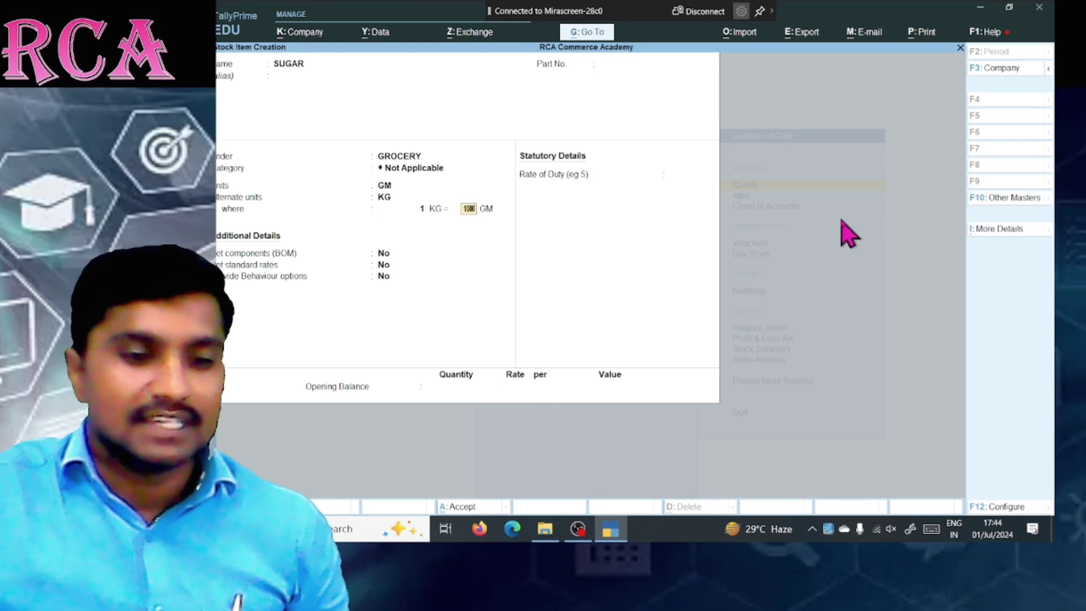
key(Return)
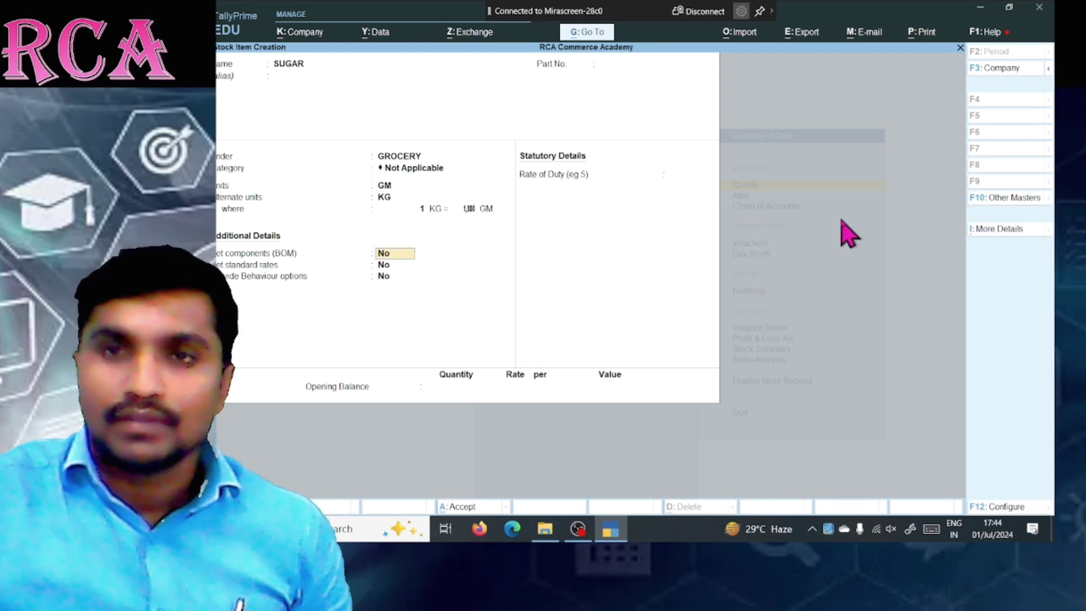
Step: Keep SUGAR's additional options at No and its opening balance blank, save the item, and return to the Gateway of Tally
key(Return)
key(Return)
key(Return)
key(Return)
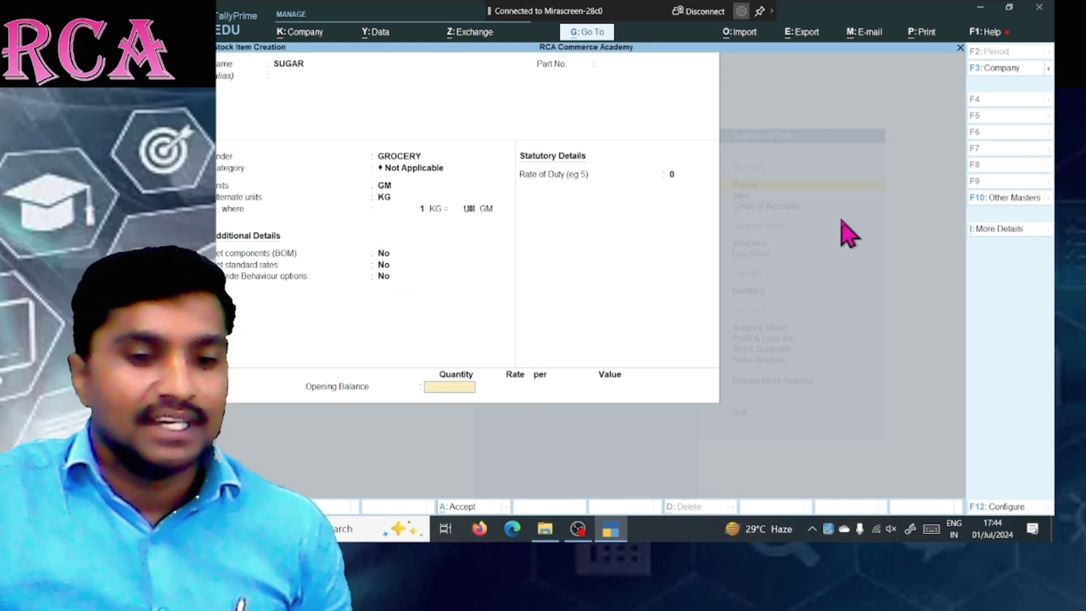
key(Return)
key(Return)
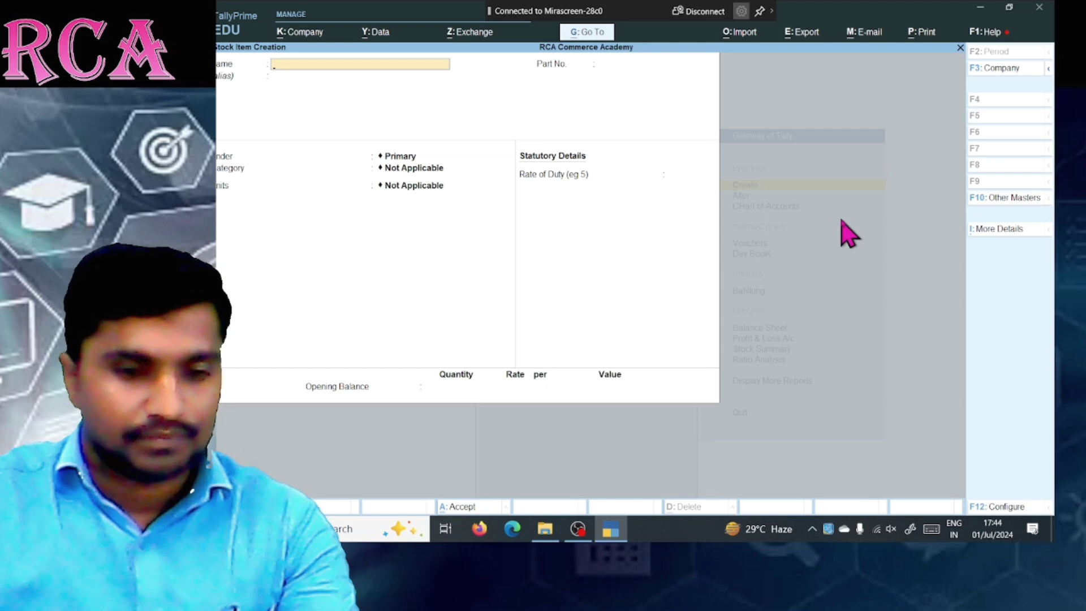
key(Escape)
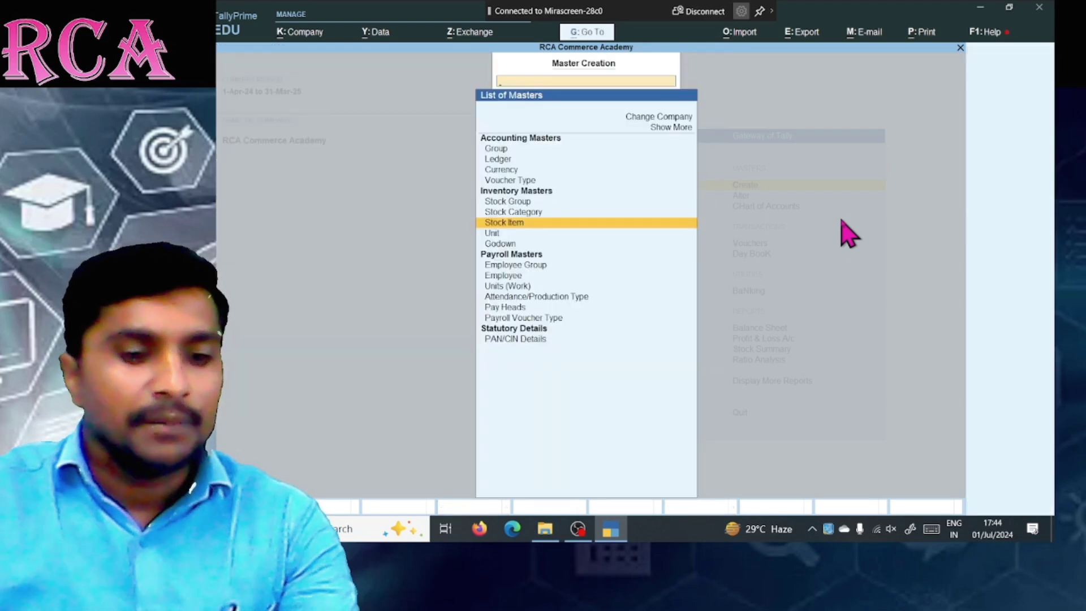
key(Escape)
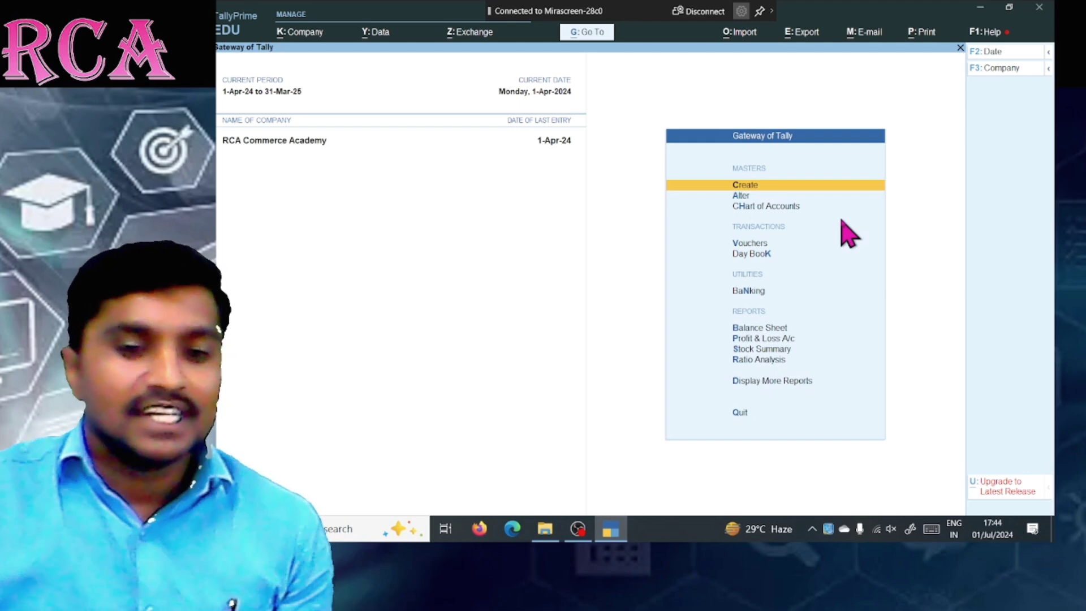
Step: Review the inventory masters available for creation, from Stock Group through Stock Category, Stock Item and Unit to Godown
key(Down)
key(Down)
key(Down)
key(Up)
key(Up)
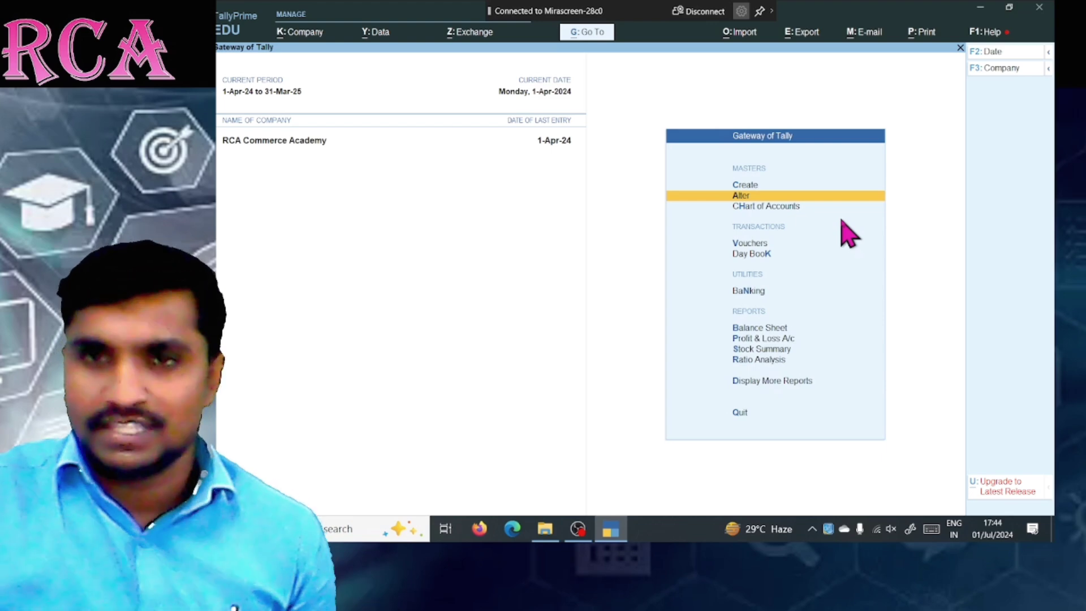
key(Up)
key(Return)
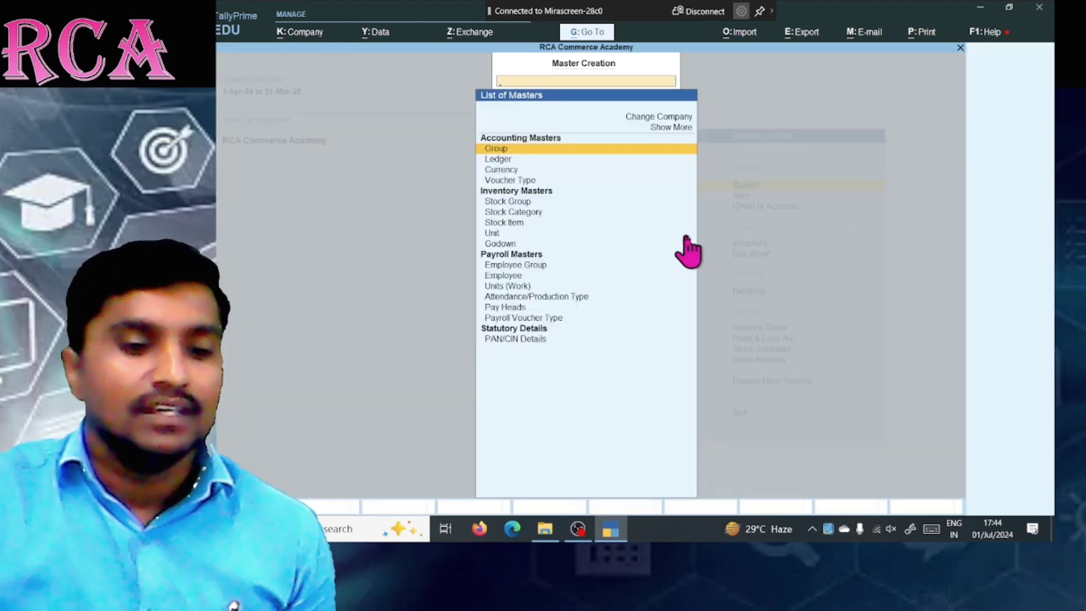
key(Down)
key(Down)
key(Down)
key(Down)
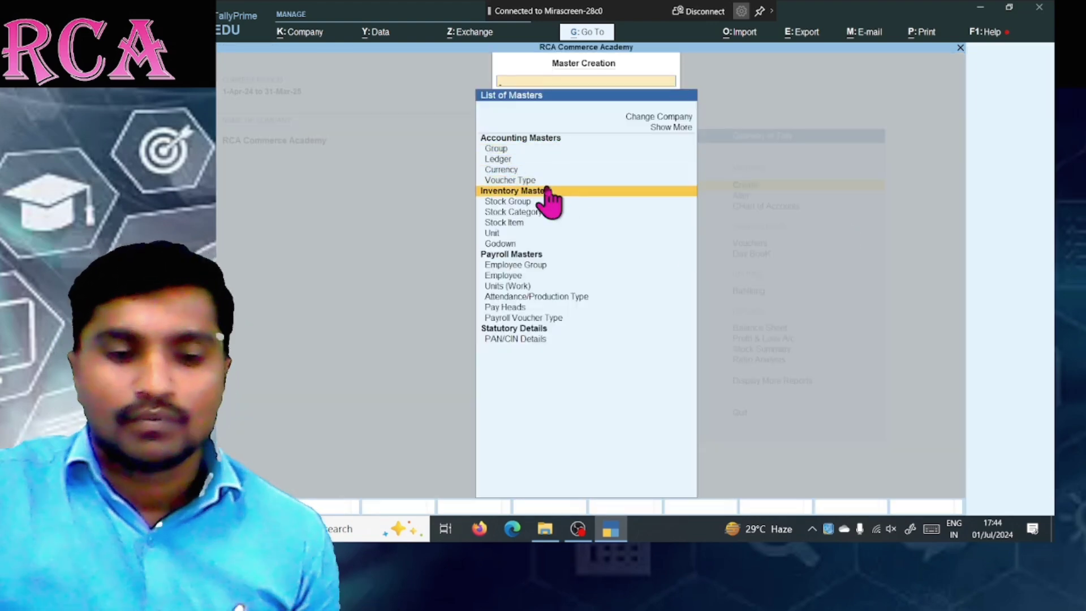
key(Down)
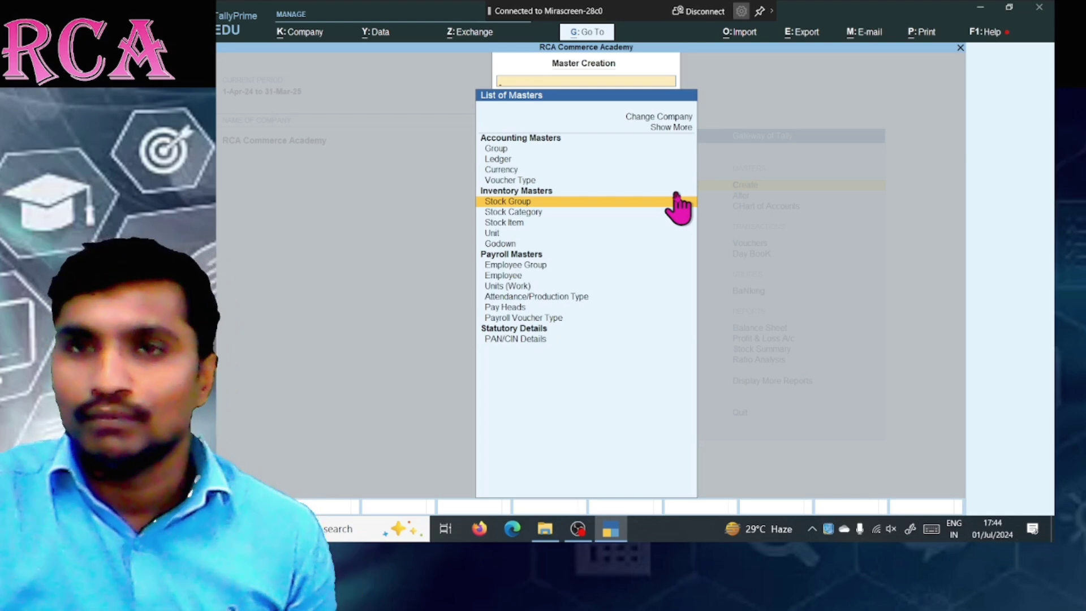
key(Down)
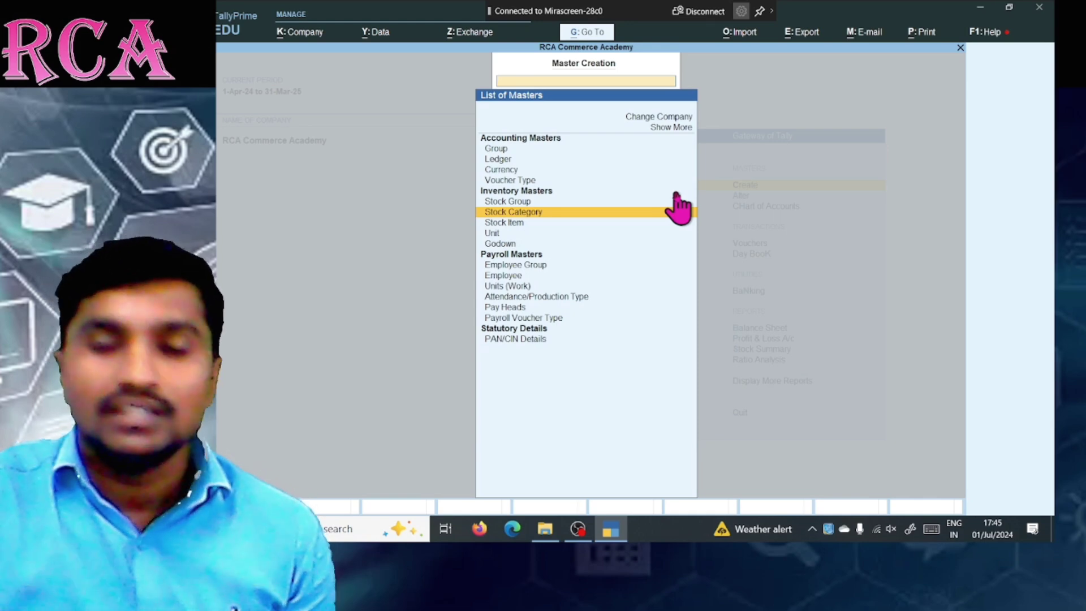
key(Down)
key(Down)
key(Down)
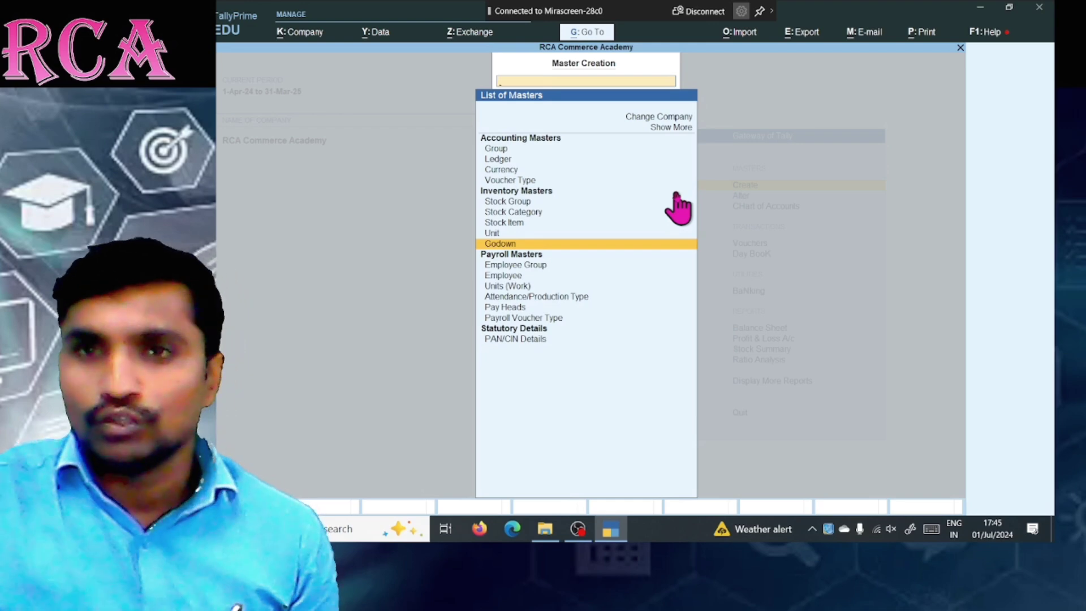
key(Up)
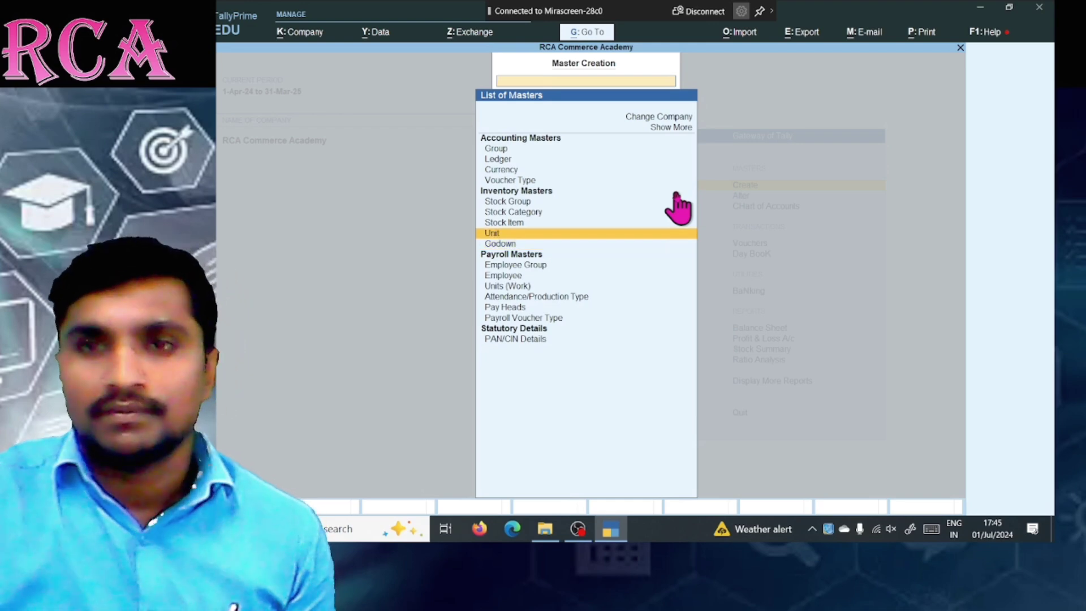